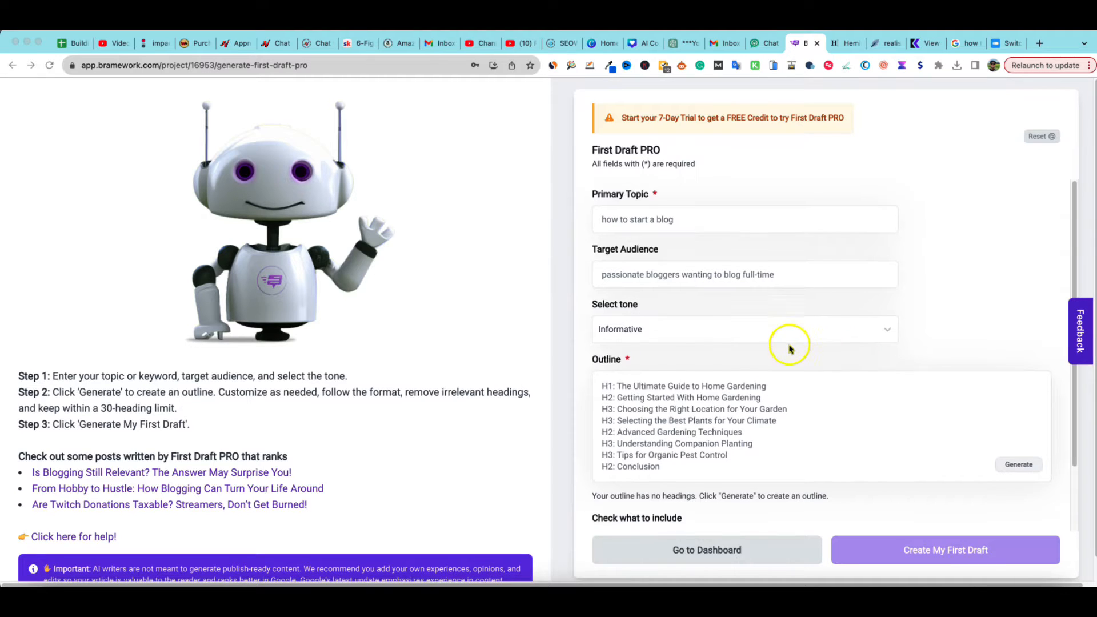
{"action": "scroll", "coordinate": [785, 350], "scroll_direction": "down", "scroll_amount": 3}
{"action": "scroll", "coordinate": [790, 350], "scroll_direction": "up", "scroll_amount": 3}
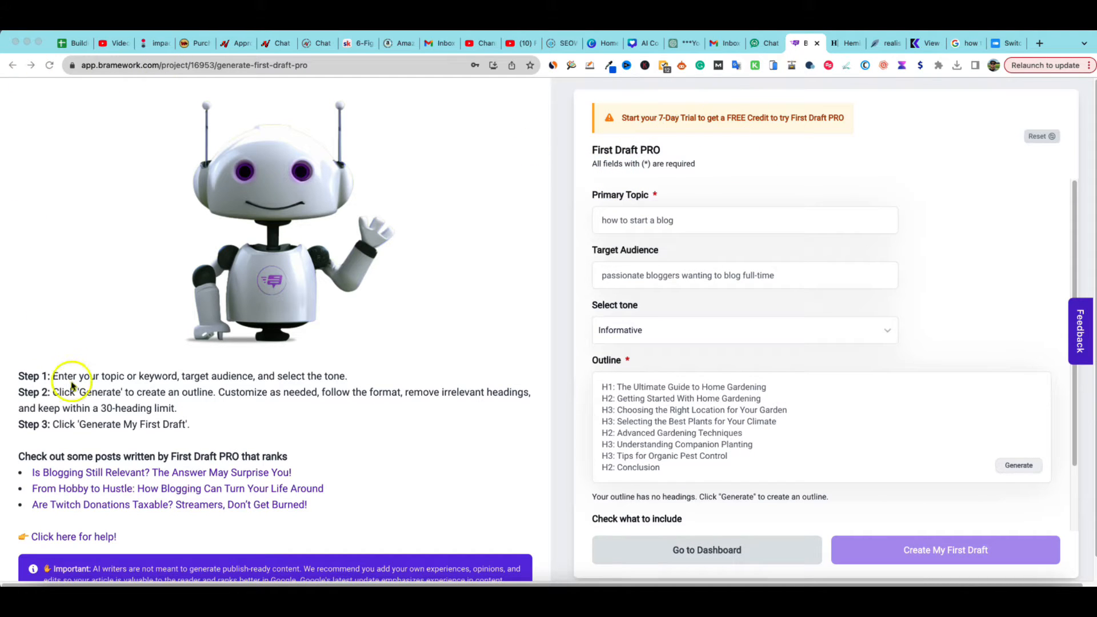
{"action": "scroll", "coordinate": [624, 374], "scroll_direction": "down", "scroll_amount": 1}
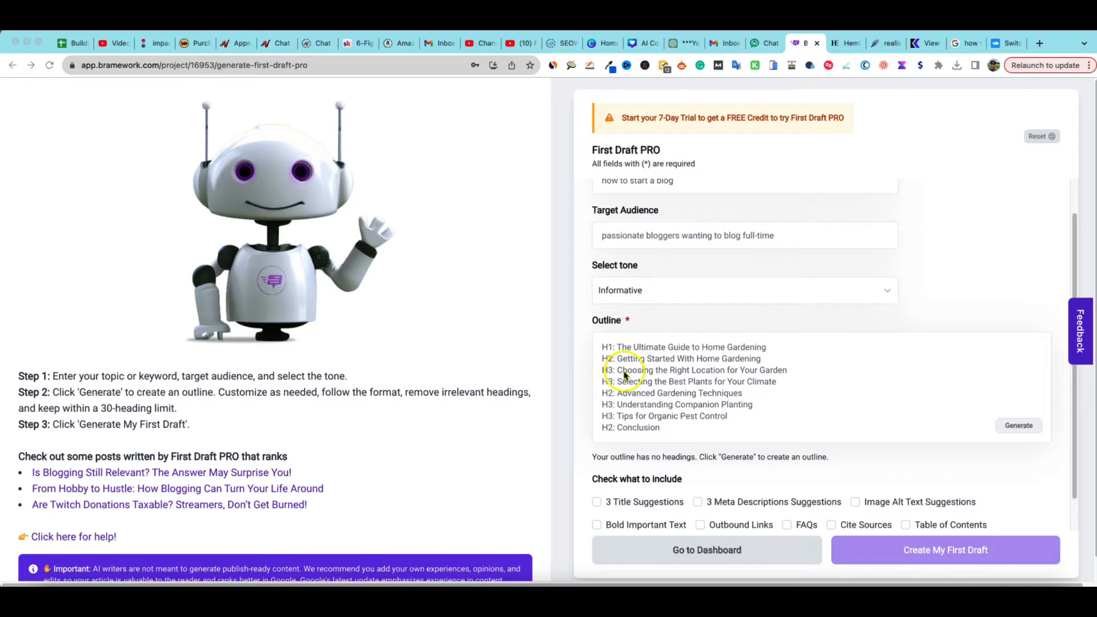
{"action": "scroll", "coordinate": [624, 374], "scroll_direction": "up", "scroll_amount": 1}
Open Keyword Research, start a new search and analyze the keyword "how to play pickleball"
{"action": "left_click", "coordinate": [12, 65]}
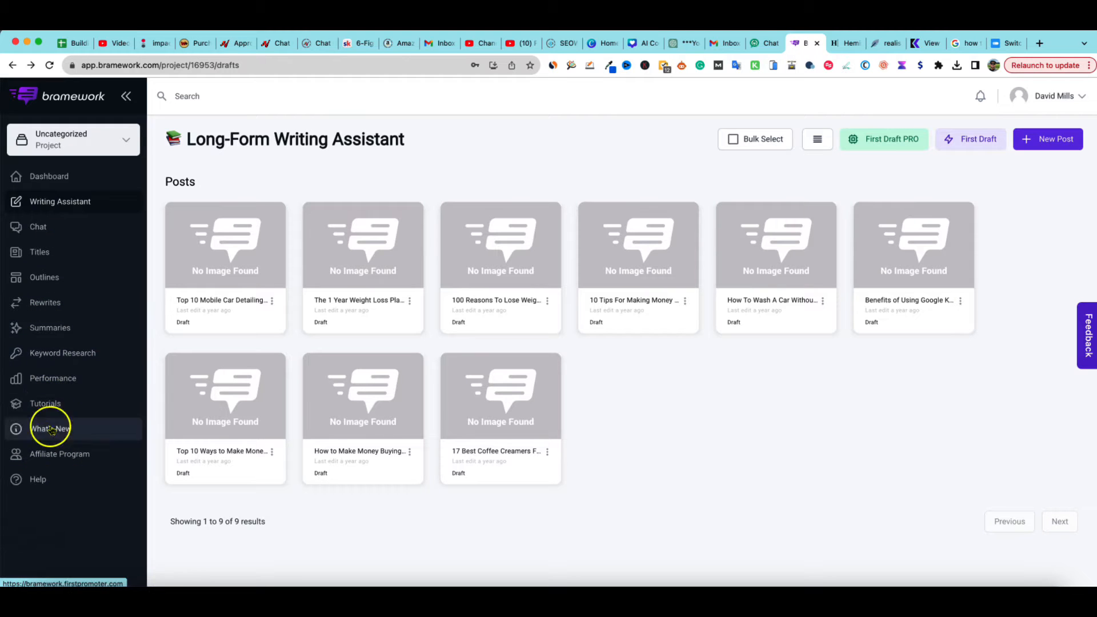
{"action": "left_click", "coordinate": [53, 353]}
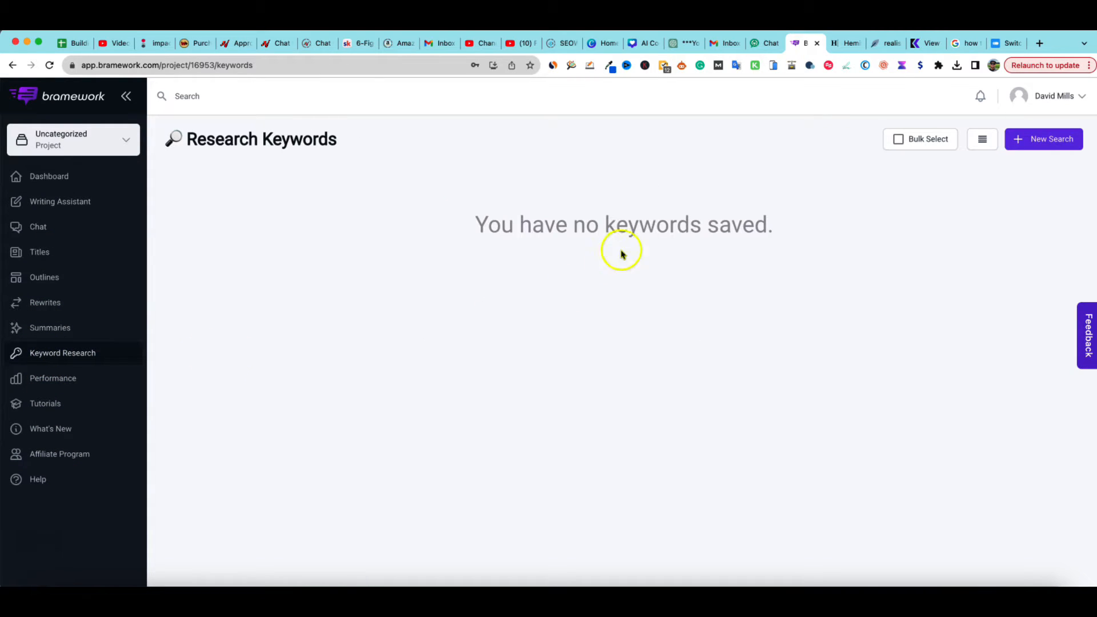
{"action": "left_click", "coordinate": [1028, 139]}
{"action": "left_click", "coordinate": [493, 240]}
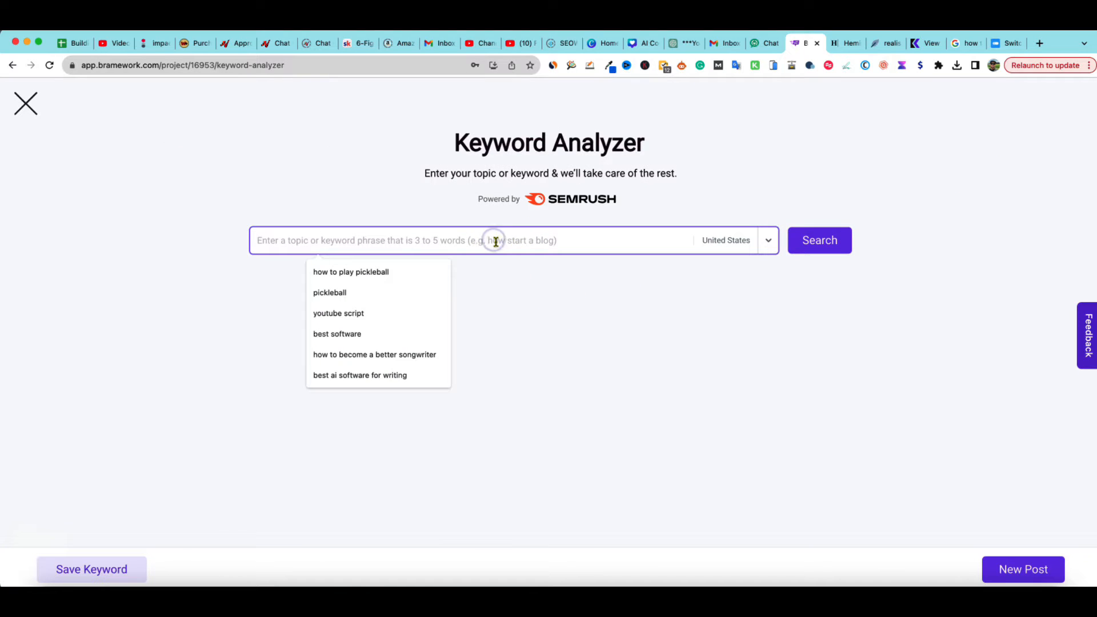
{"action": "left_click", "coordinate": [438, 271]}
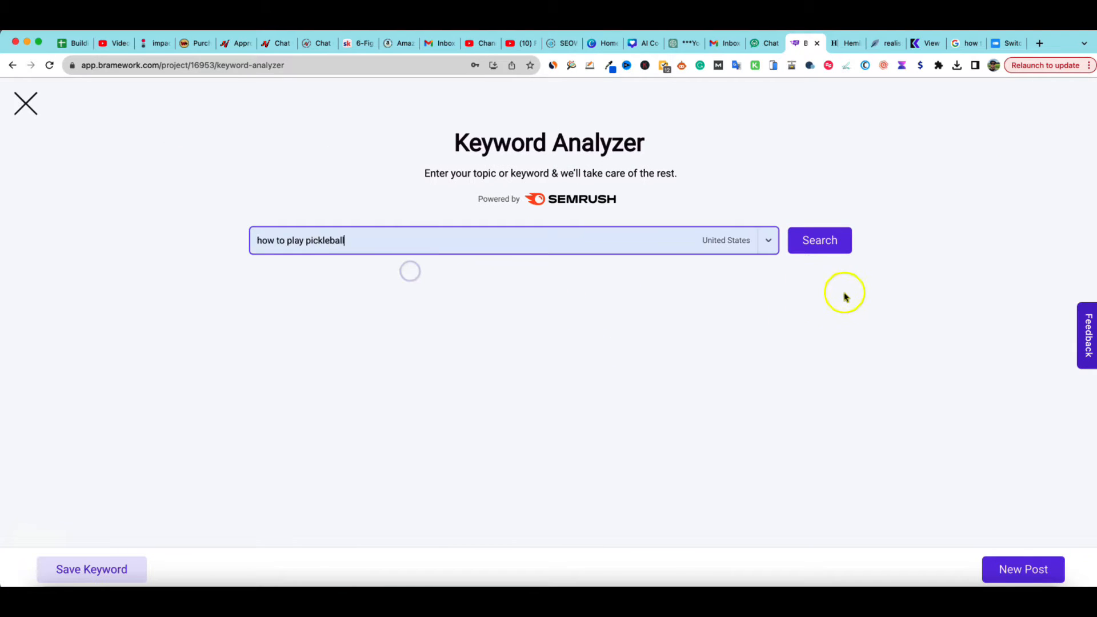
{"action": "left_click", "coordinate": [840, 250]}
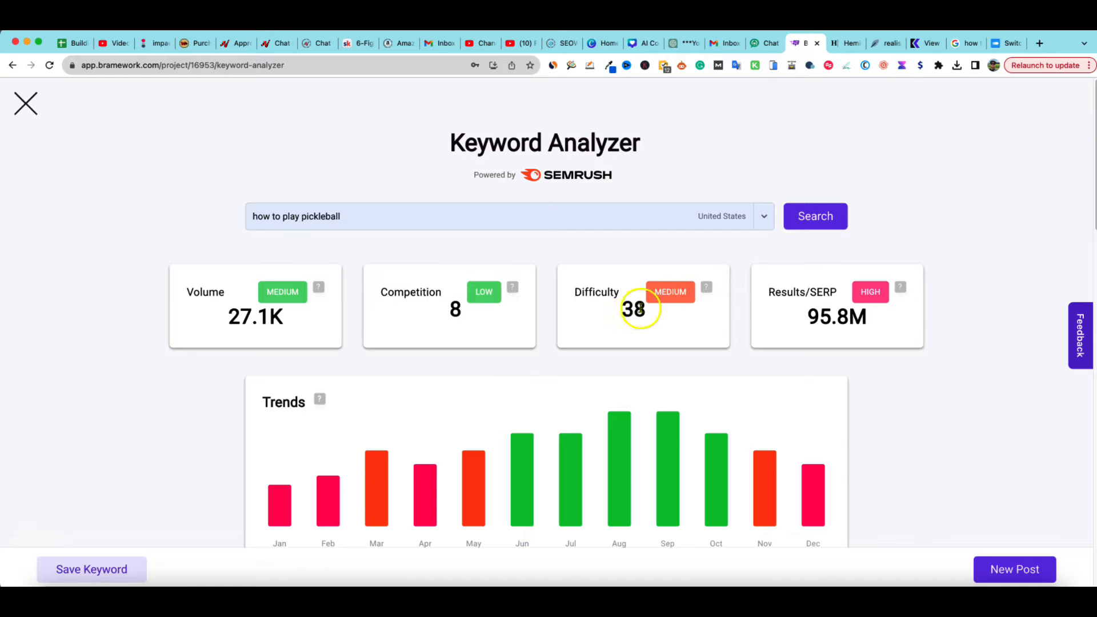
Review the keyword's volume, trends, keyword ideas, top questions and top ranking posts
{"action": "scroll", "coordinate": [657, 416], "scroll_direction": "down", "scroll_amount": 2}
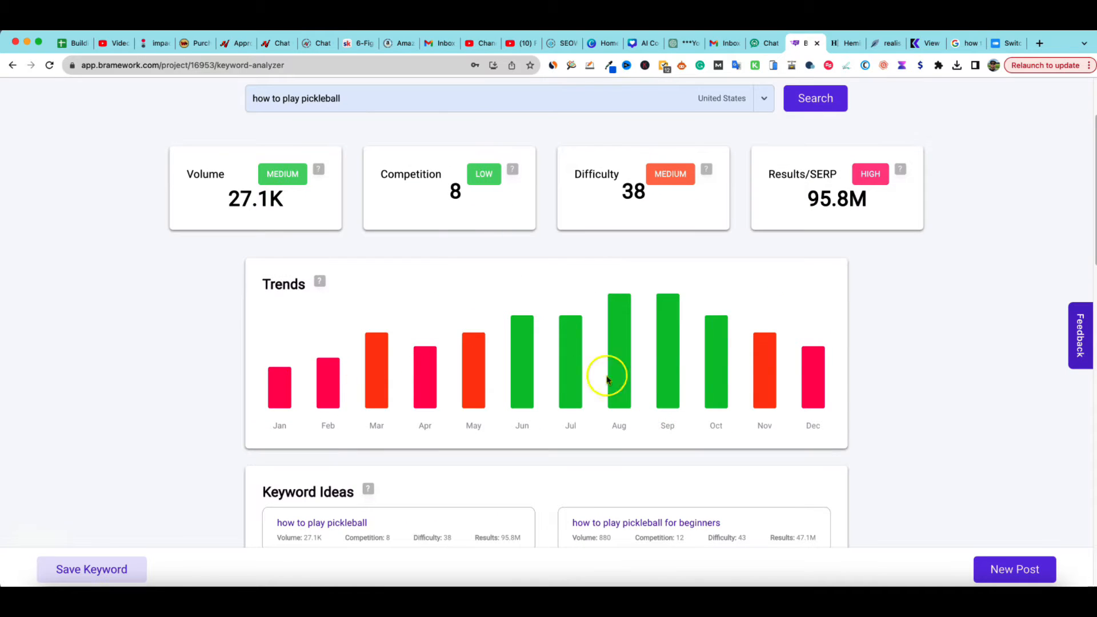
{"action": "scroll", "coordinate": [488, 384], "scroll_direction": "down", "scroll_amount": 6}
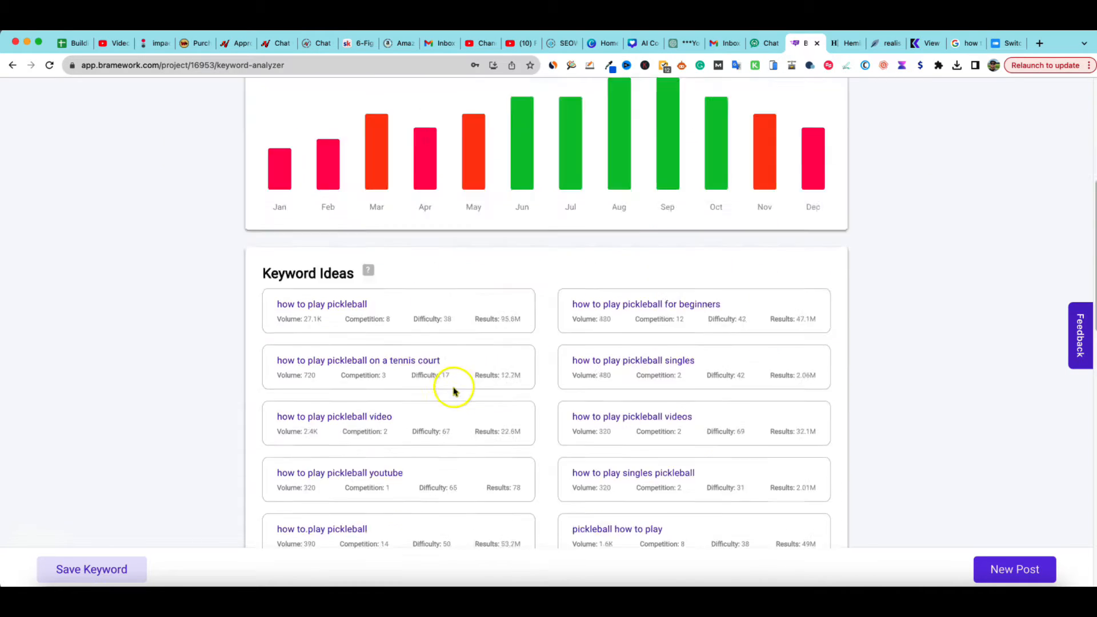
{"action": "scroll", "coordinate": [453, 389], "scroll_direction": "up", "scroll_amount": 2}
{"action": "scroll", "coordinate": [453, 388], "scroll_direction": "down", "scroll_amount": 1}
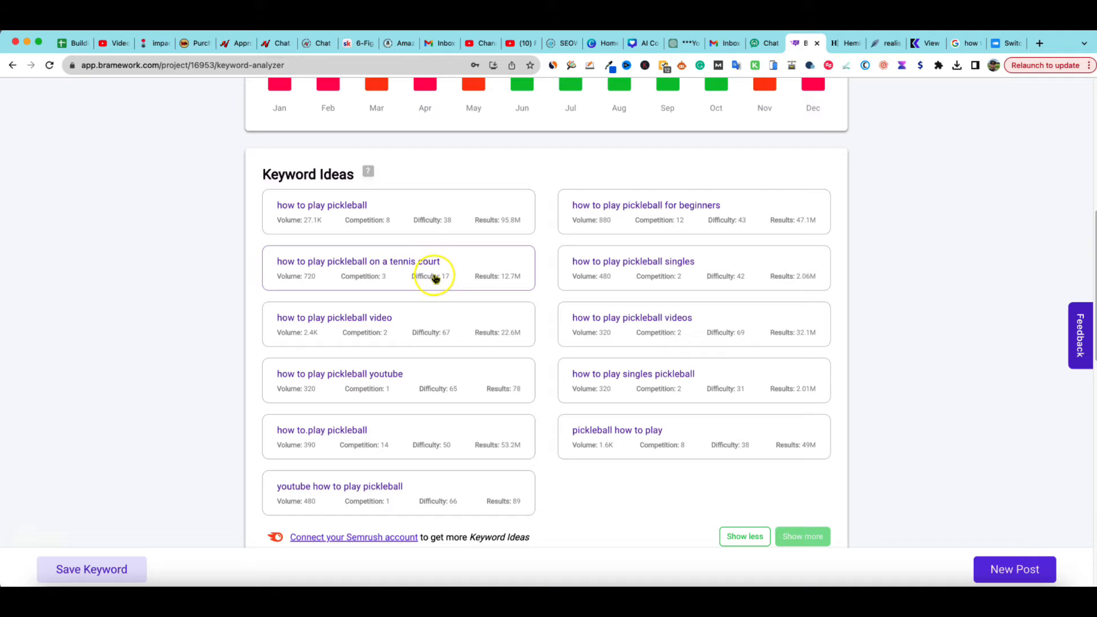
{"action": "scroll", "coordinate": [437, 320], "scroll_direction": "down", "scroll_amount": 5}
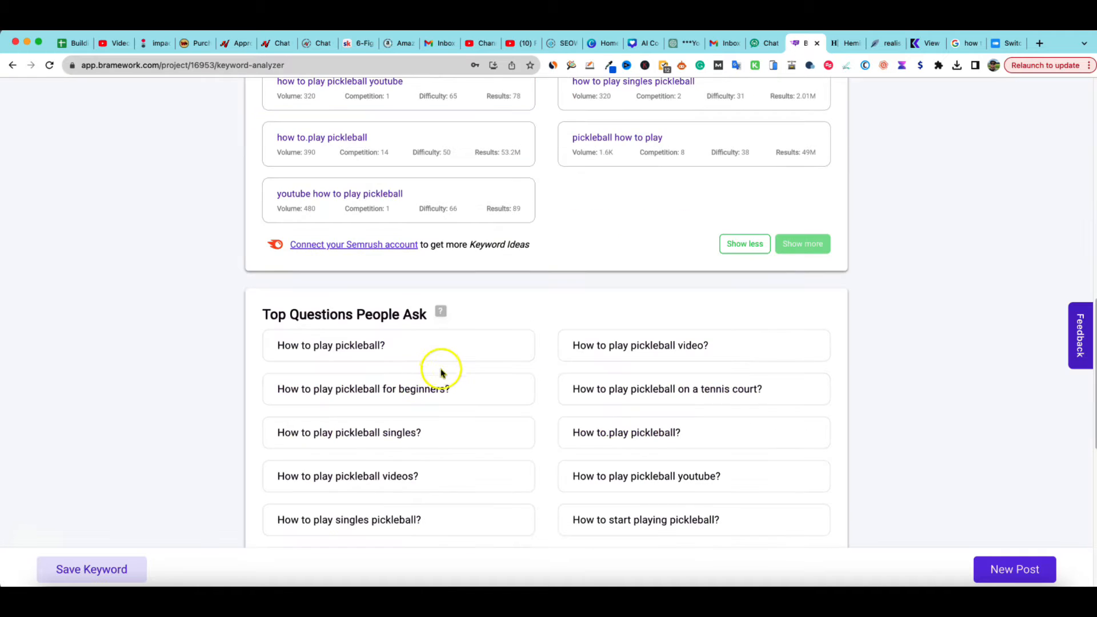
{"action": "scroll", "coordinate": [442, 374], "scroll_direction": "down", "scroll_amount": 2}
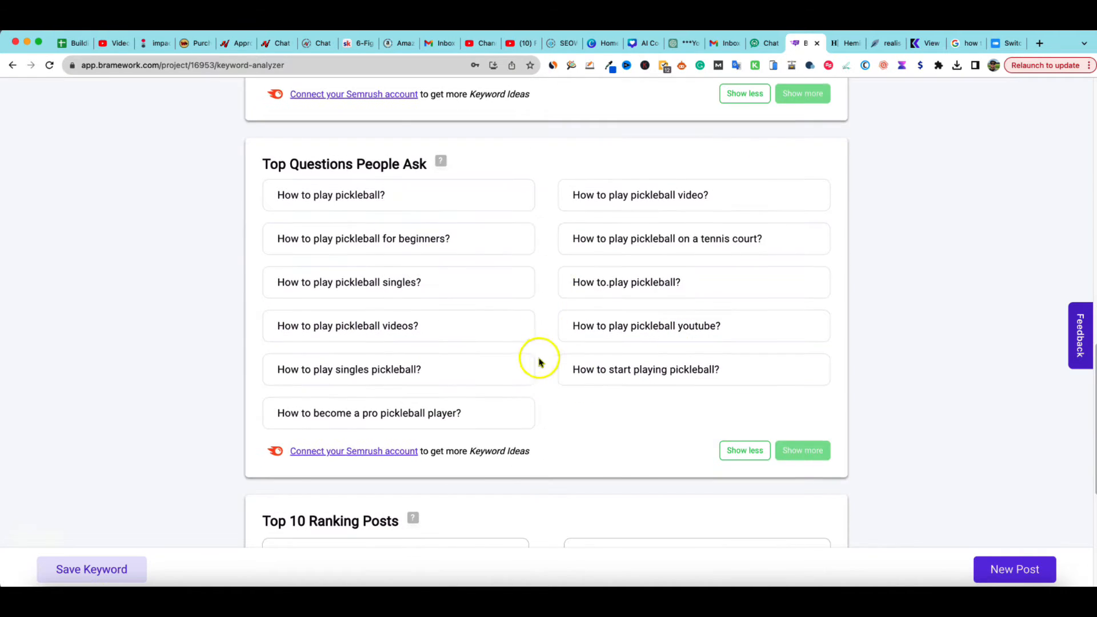
{"action": "scroll", "coordinate": [539, 362], "scroll_direction": "down", "scroll_amount": 5}
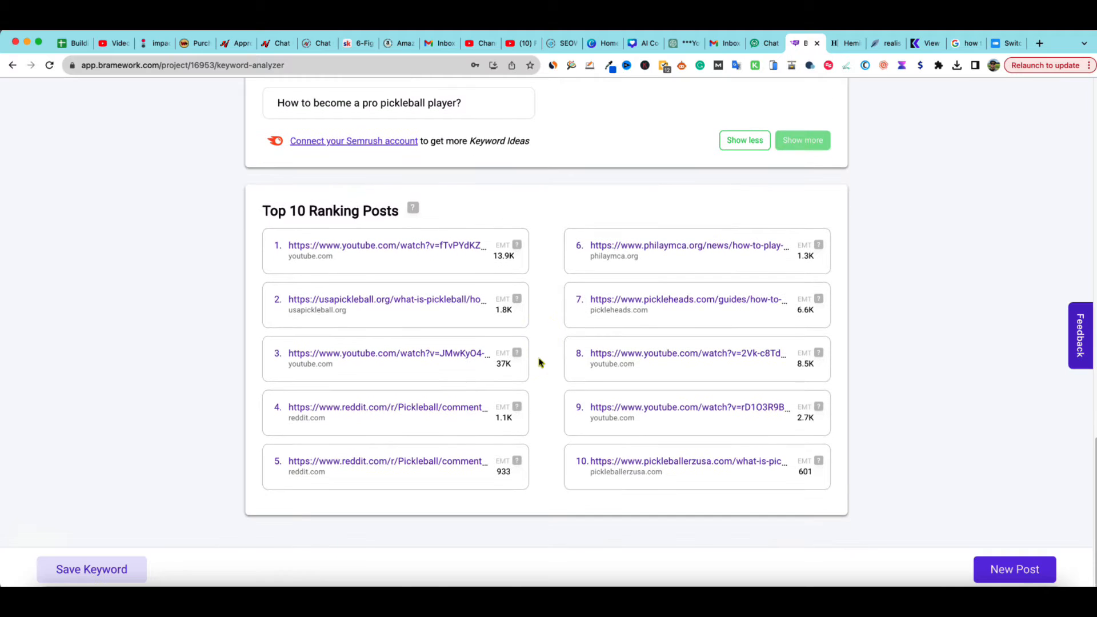
{"action": "scroll", "coordinate": [539, 362], "scroll_direction": "up", "scroll_amount": 5}
{"action": "scroll", "coordinate": [538, 362], "scroll_direction": "up", "scroll_amount": 7}
{"action": "scroll", "coordinate": [539, 362], "scroll_direction": "down", "scroll_amount": 2}
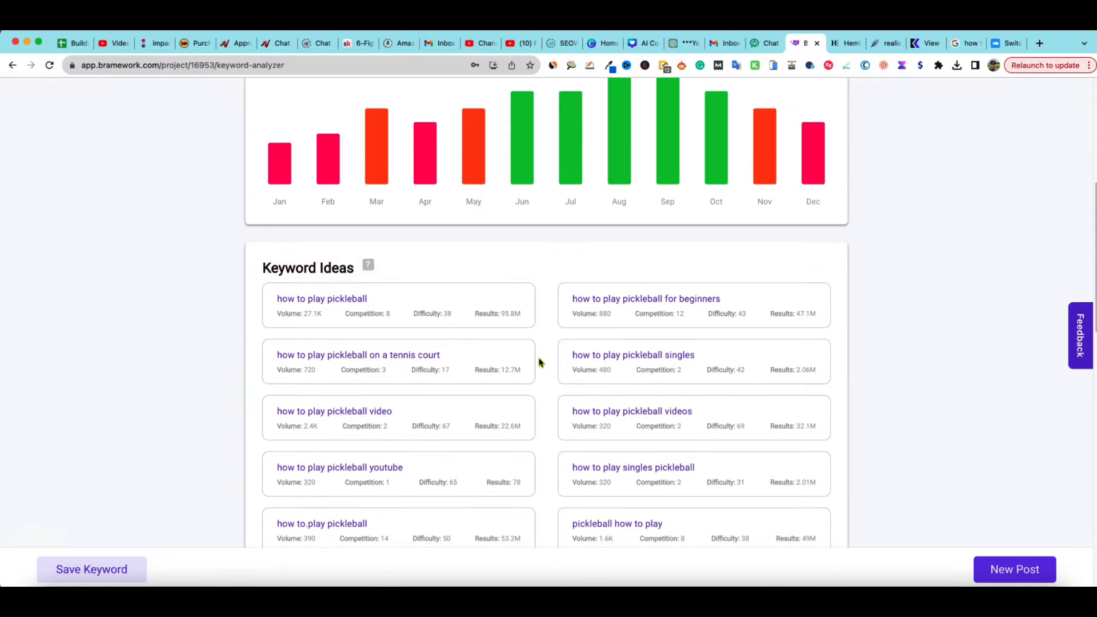
{"action": "scroll", "coordinate": [514, 361], "scroll_direction": "down", "scroll_amount": 1}
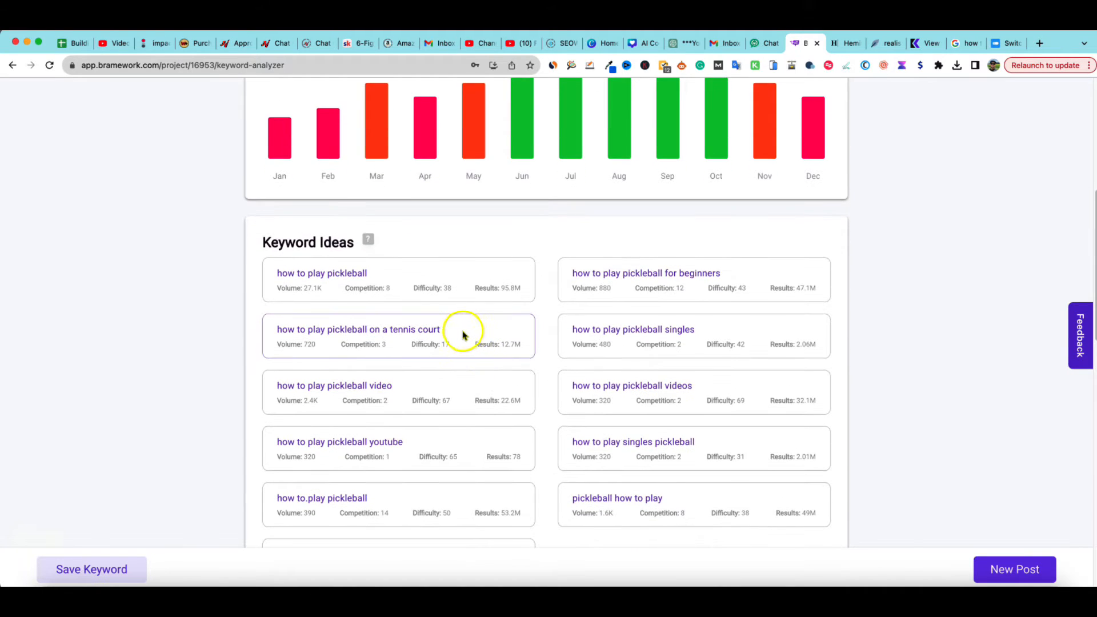
Analyze the keyword idea "how to play pickleball on a tennis court" and review its metrics and related ideas
{"action": "left_click", "coordinate": [460, 335]}
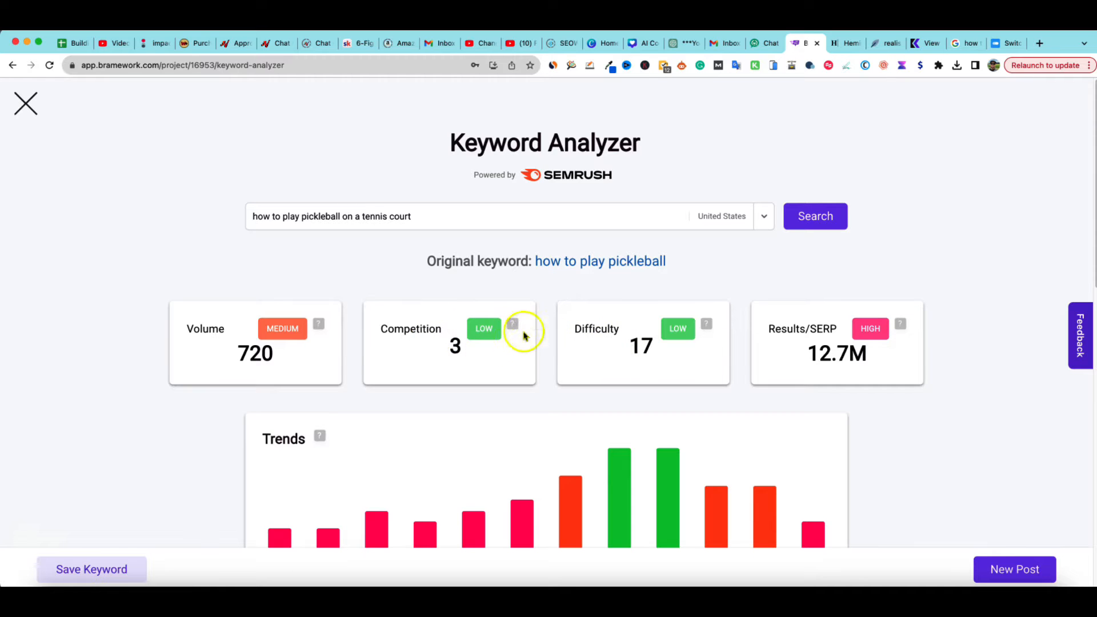
{"action": "scroll", "coordinate": [435, 443], "scroll_direction": "down", "scroll_amount": 5}
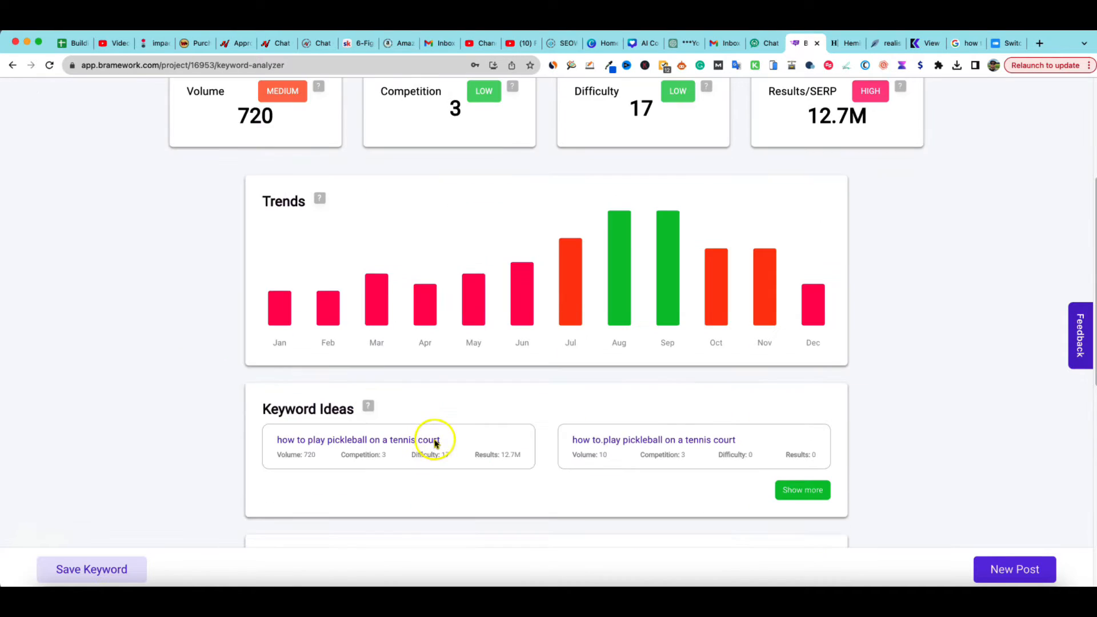
{"action": "scroll", "coordinate": [435, 443], "scroll_direction": "down", "scroll_amount": 1}
{"action": "mouse_move", "coordinate": [627, 241]}
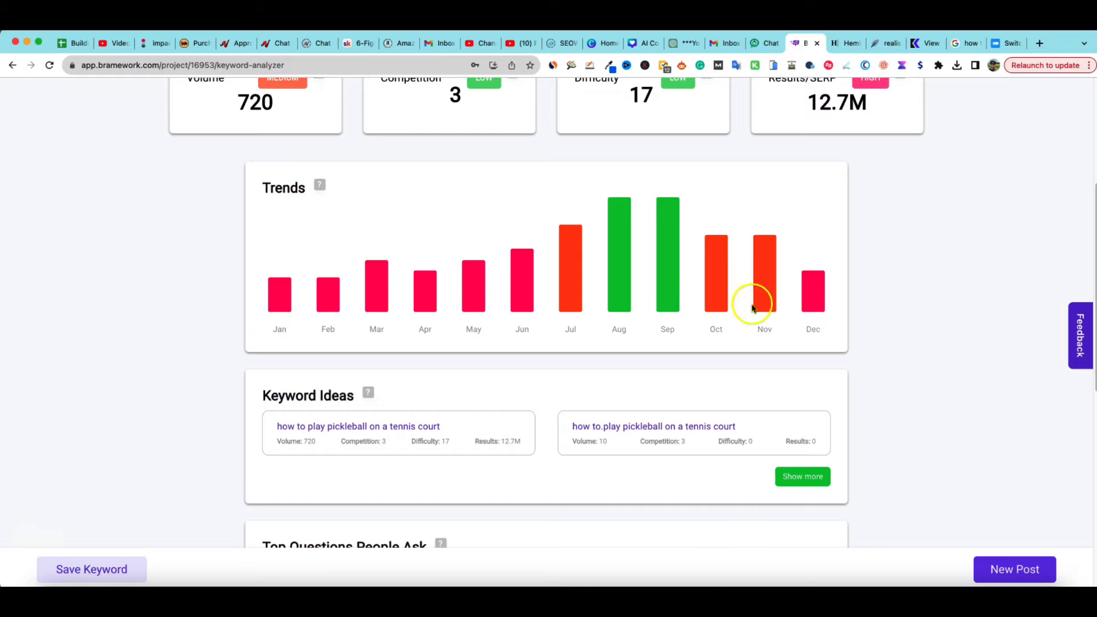
{"action": "scroll", "coordinate": [396, 465], "scroll_direction": "down", "scroll_amount": 3}
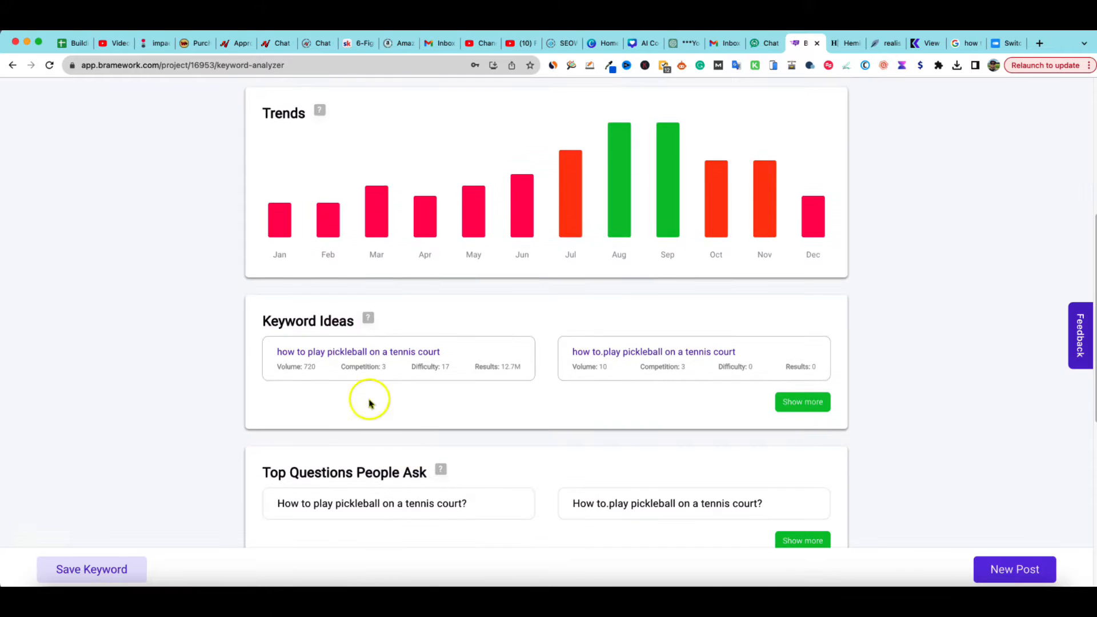
{"action": "scroll", "coordinate": [450, 404], "scroll_direction": "down", "scroll_amount": 7}
{"action": "scroll", "coordinate": [482, 421], "scroll_direction": "up", "scroll_amount": 12}
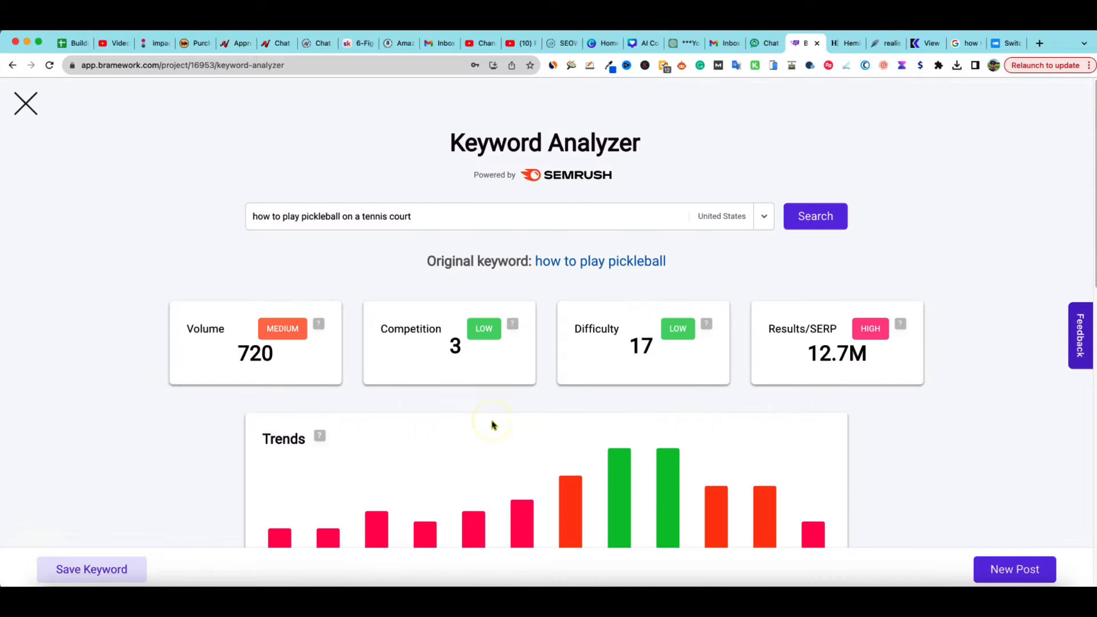
Open First Draft PRO from the Writing Assistant and paste "Can I make a successful YouTube channel without showing my face?" as the primary topic
{"action": "left_click", "coordinate": [26, 103]}
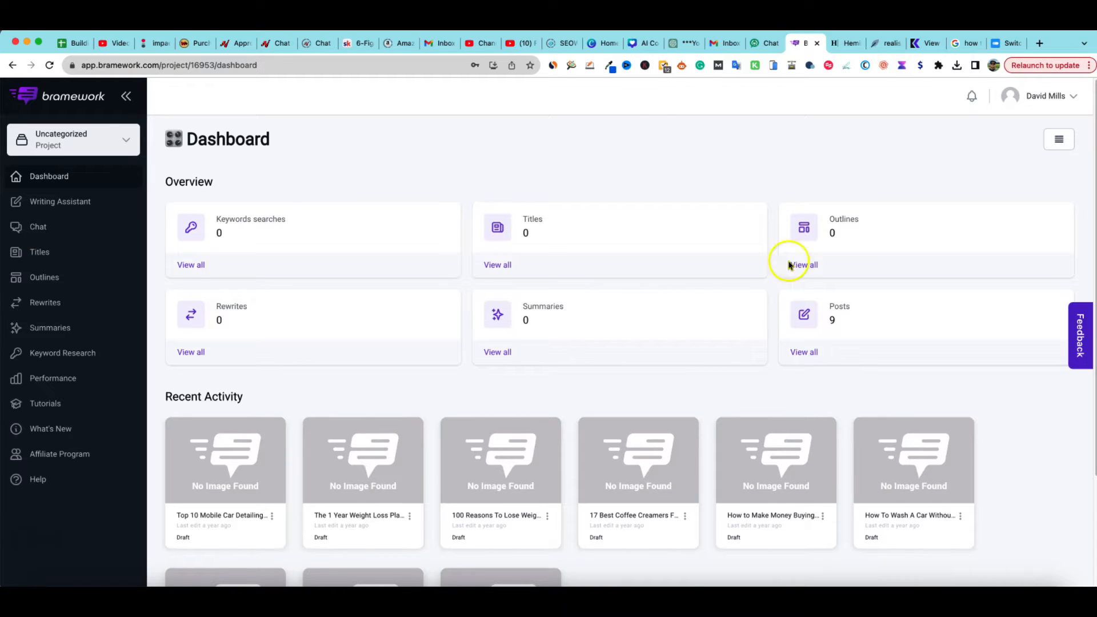
{"action": "left_click", "coordinate": [35, 200]}
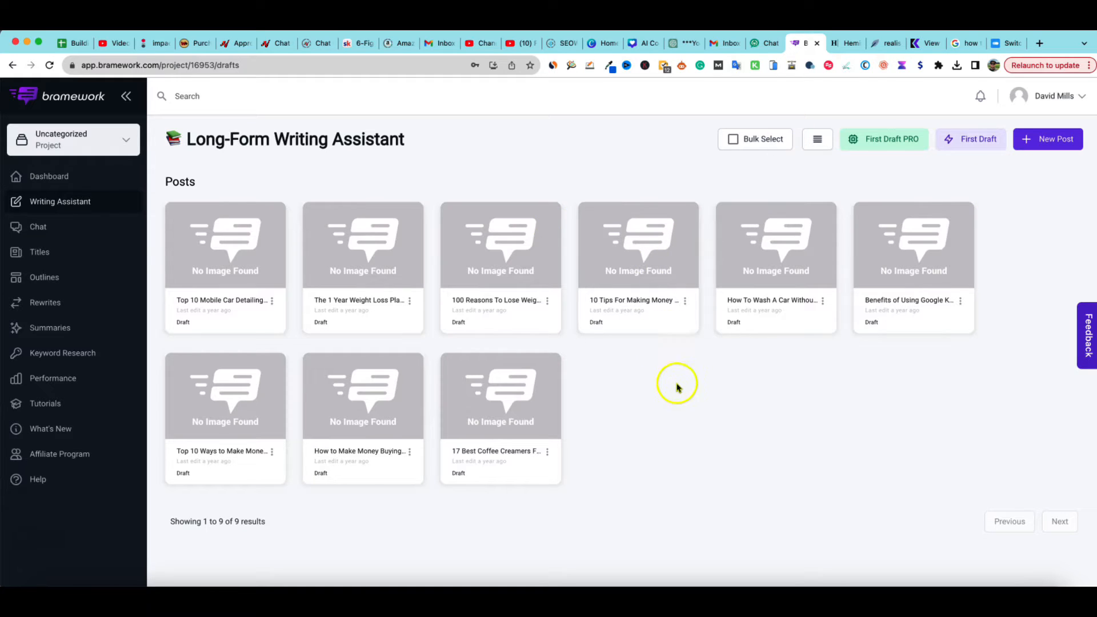
{"action": "left_click", "coordinate": [893, 145]}
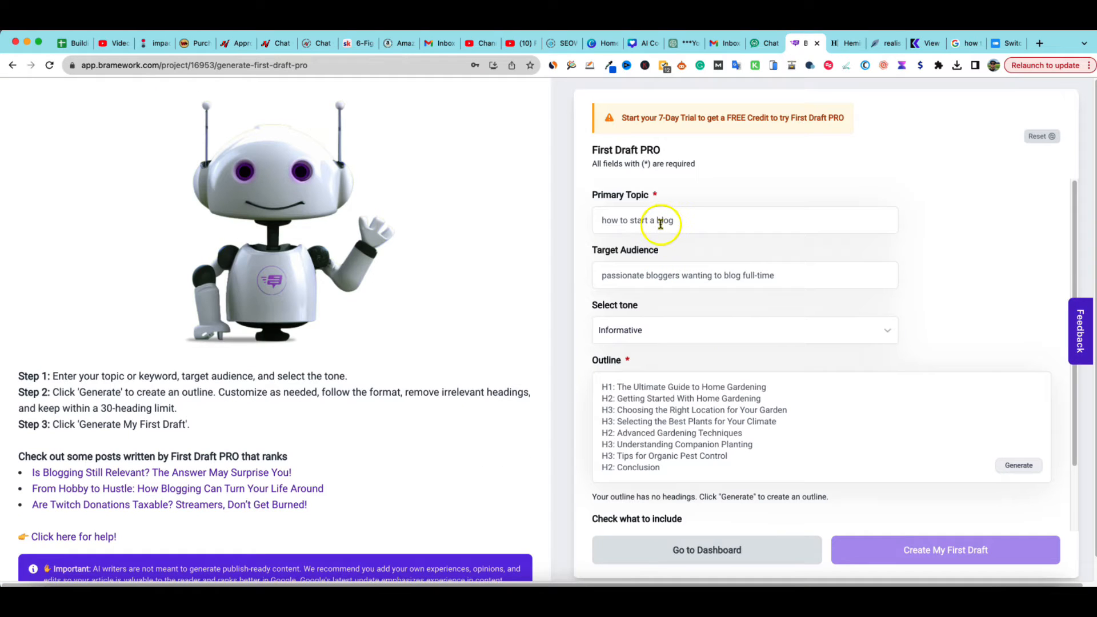
{"action": "left_click", "coordinate": [660, 223]}
{"action": "type", "text": "Can I make a successful YouTube channel without showing my face?"}
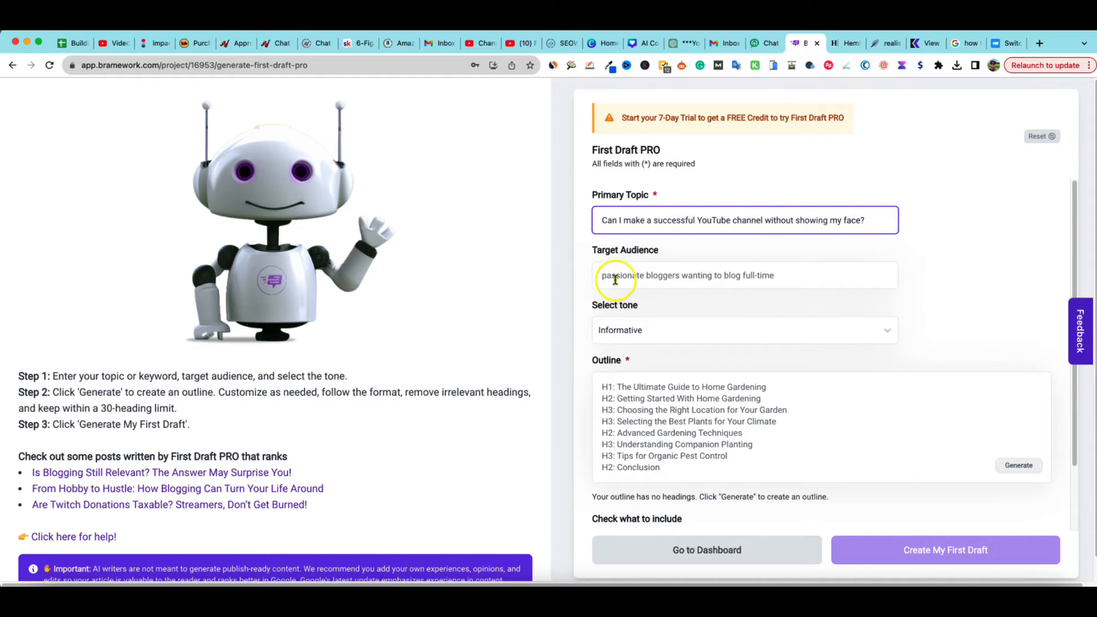
Replace the target audience with "people that want to make money on youtube without having to be on camera"
{"action": "left_click", "coordinate": [653, 277]}
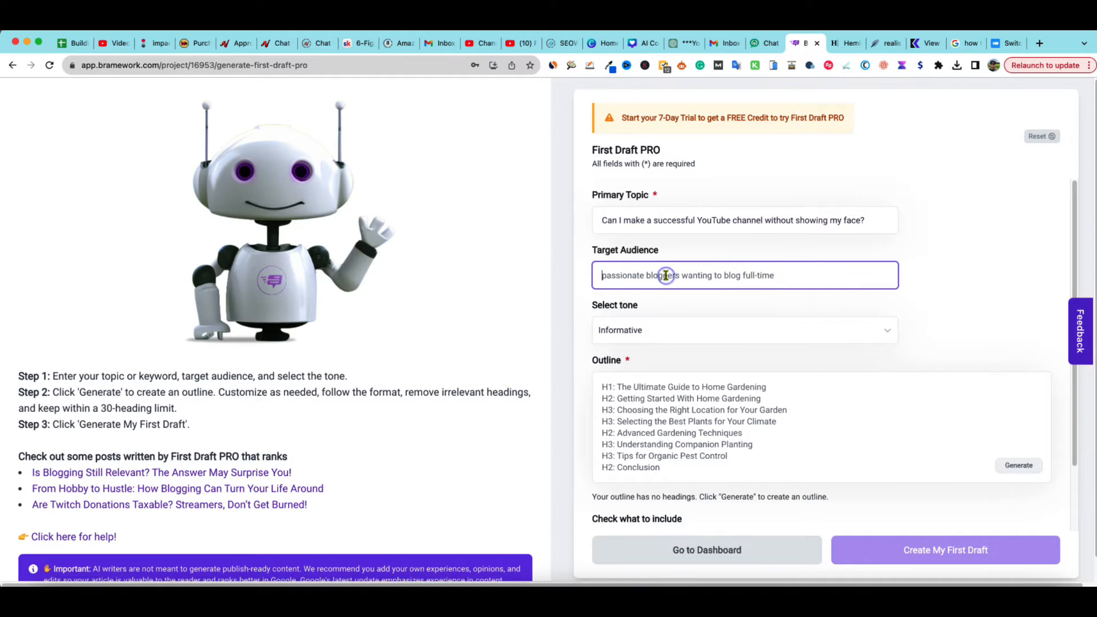
{"action": "type", "text": "people that want to make money on youtube without having to be on cam"}
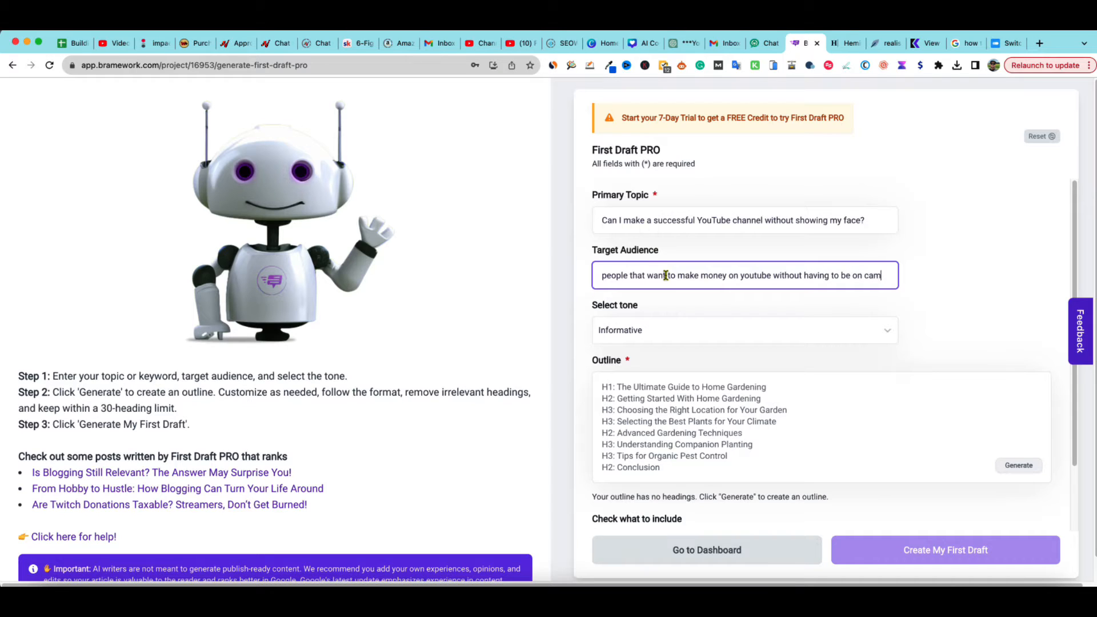
{"action": "type", "text": "ra"}
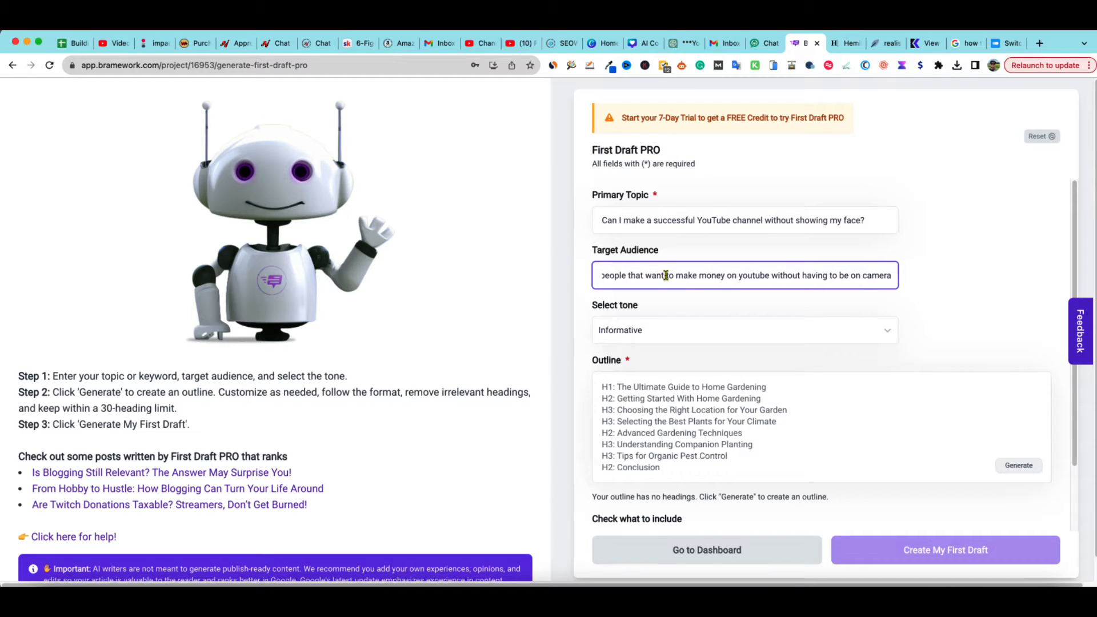
Set the tone to Conversational
{"action": "left_click", "coordinate": [644, 333]}
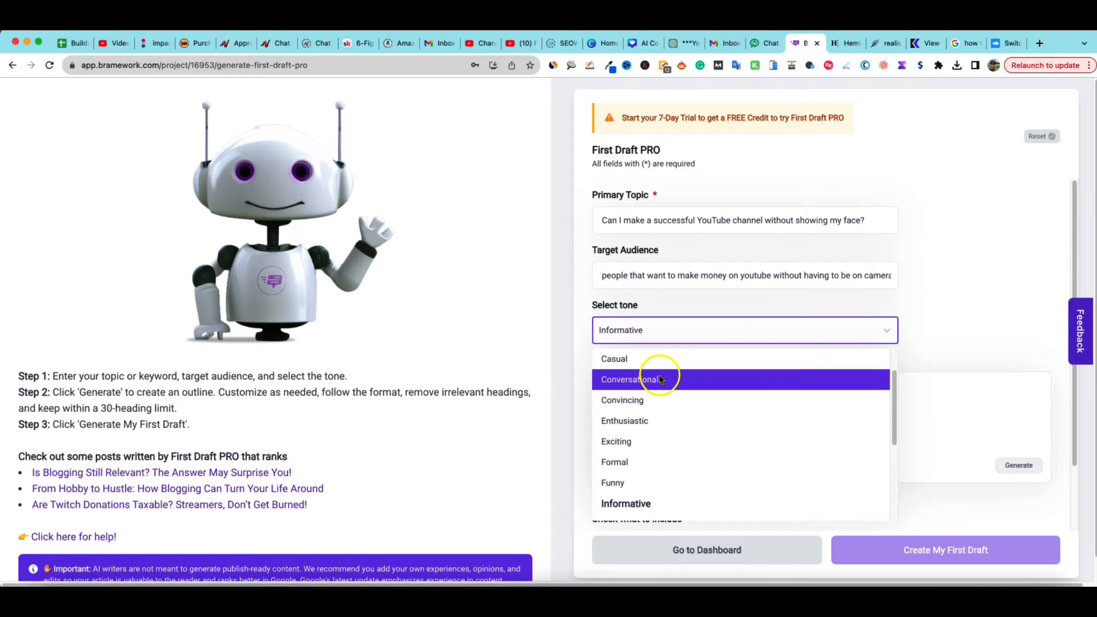
{"action": "scroll", "coordinate": [654, 400], "scroll_direction": "down", "scroll_amount": 3}
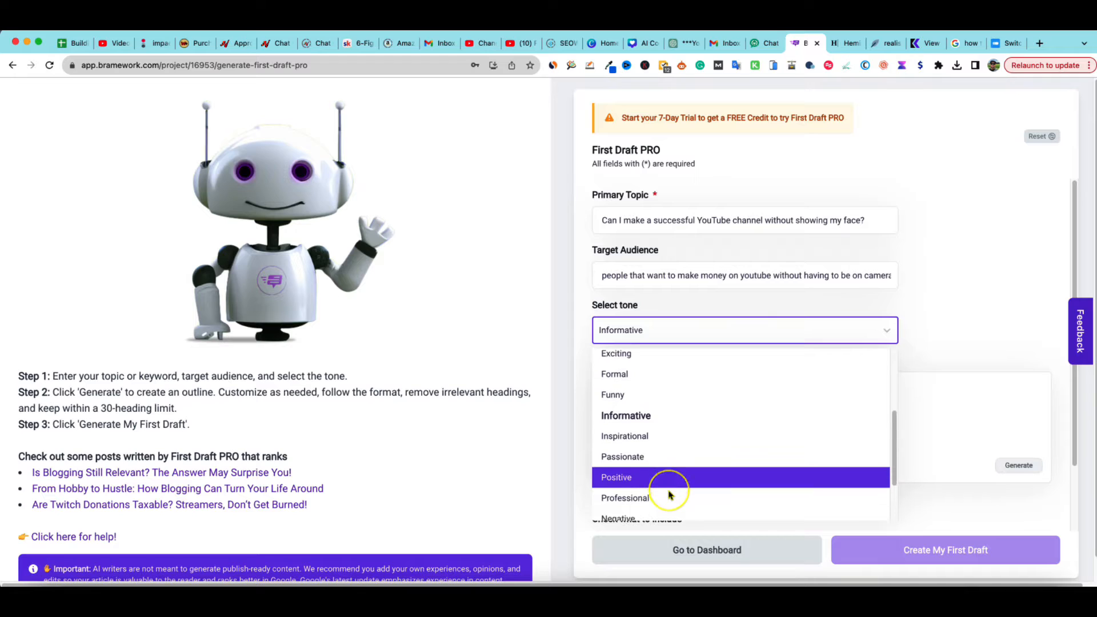
{"action": "scroll", "coordinate": [666, 491], "scroll_direction": "down", "scroll_amount": 3}
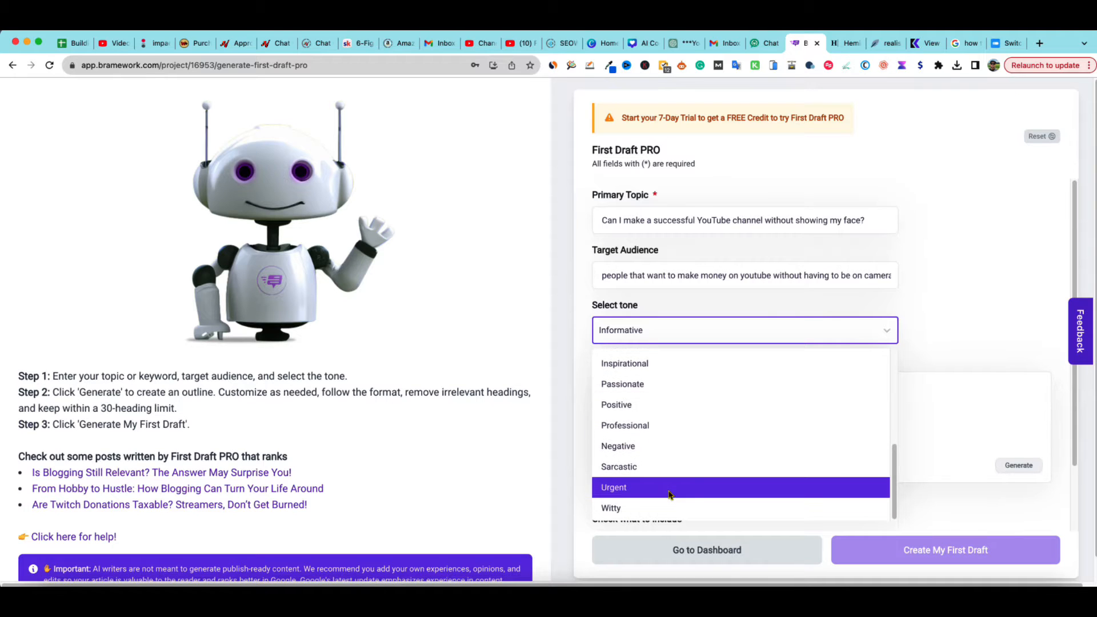
{"action": "scroll", "coordinate": [666, 488], "scroll_direction": "up", "scroll_amount": 5}
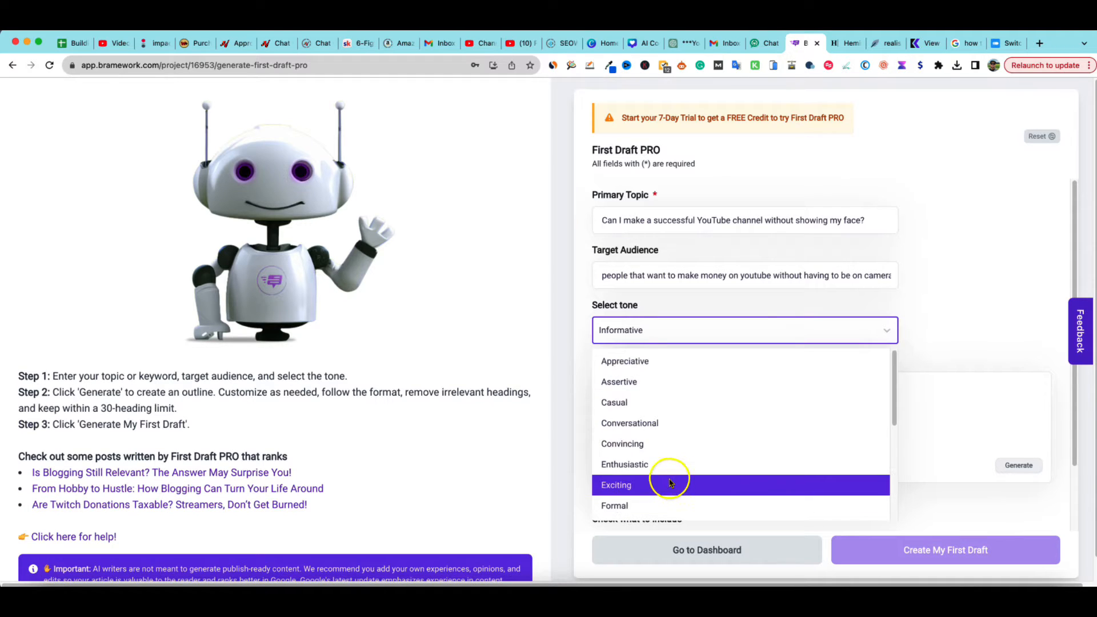
{"action": "left_click", "coordinate": [657, 419]}
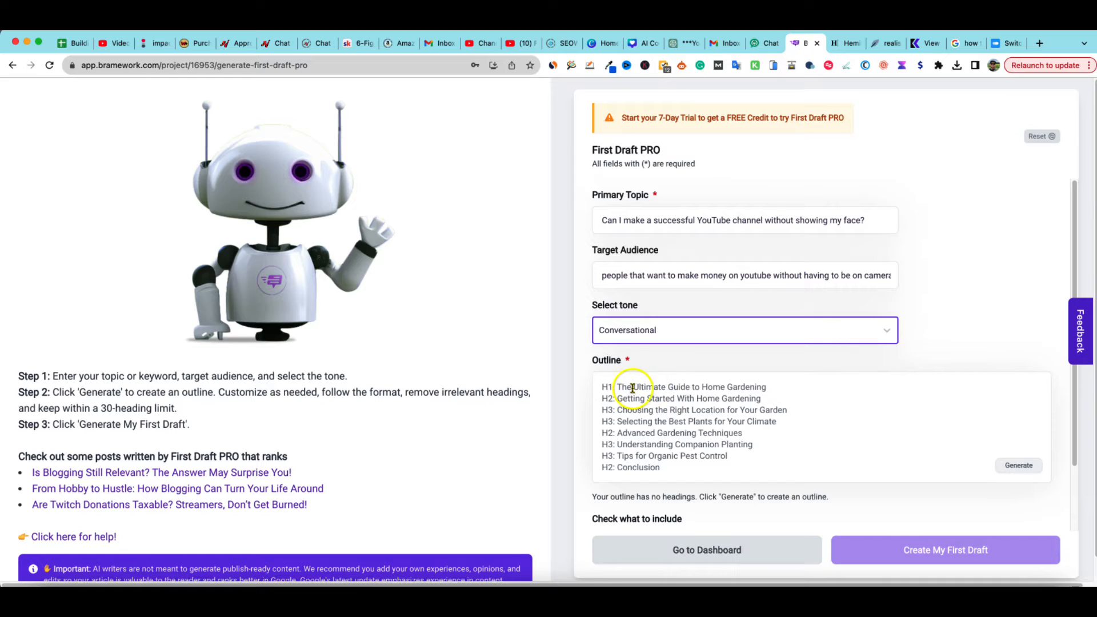
Generate a new outline for the article
{"action": "scroll", "coordinate": [777, 400], "scroll_direction": "down", "scroll_amount": 2}
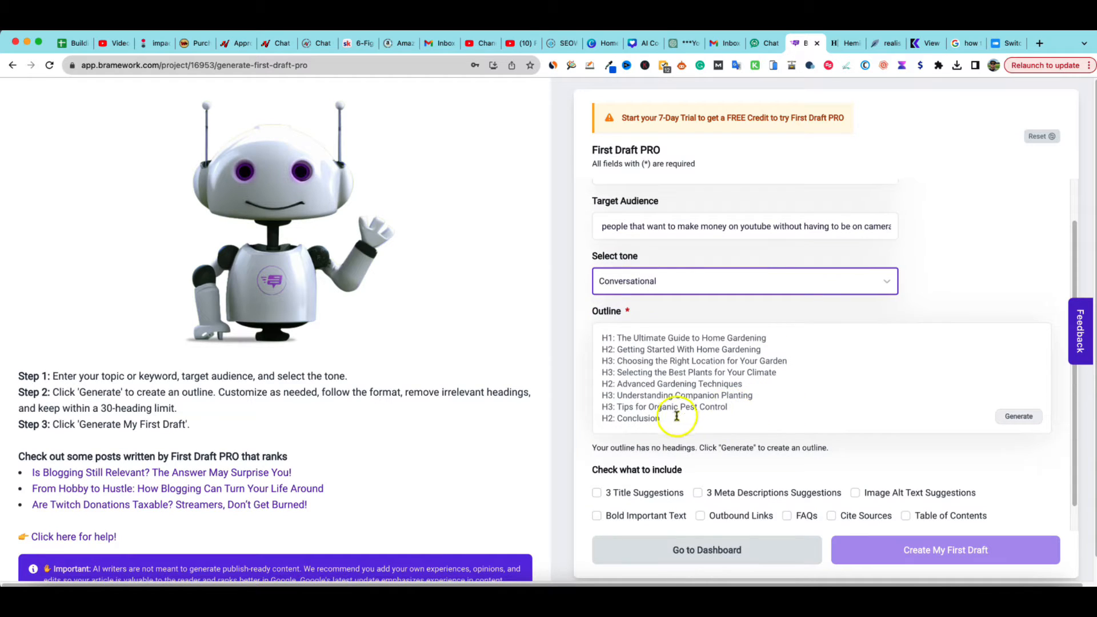
{"action": "left_click", "coordinate": [677, 416]}
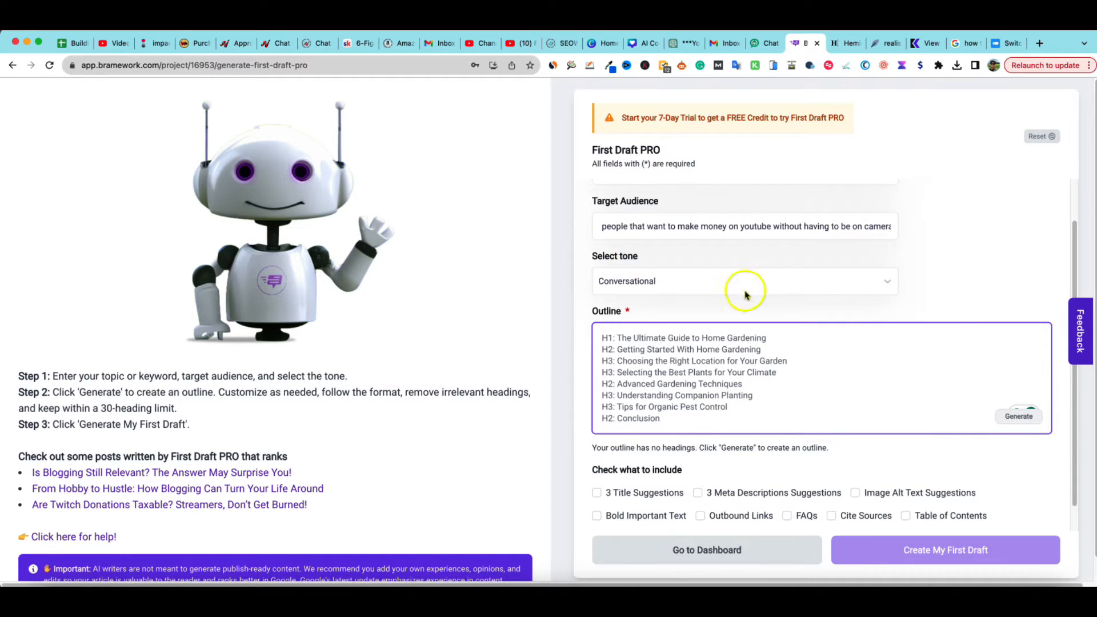
{"action": "left_click", "coordinate": [1007, 422]}
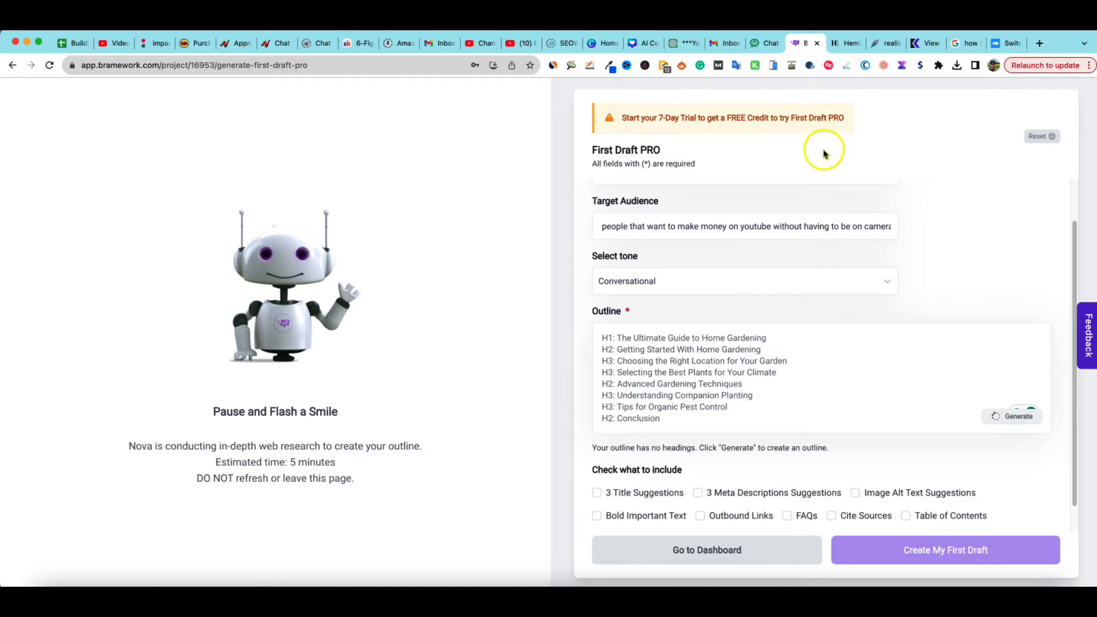
Switch to Hemingway Editor and clear all of its text
{"action": "left_click", "coordinate": [847, 47]}
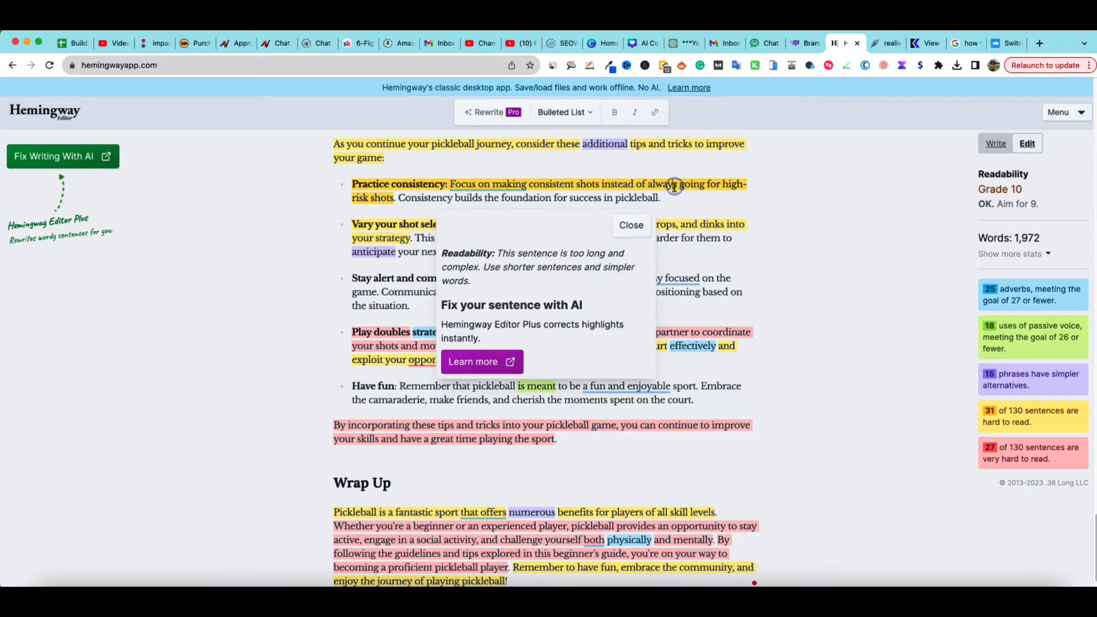
{"action": "key", "text": "super+a"}
{"action": "key", "text": "BackSpace"}
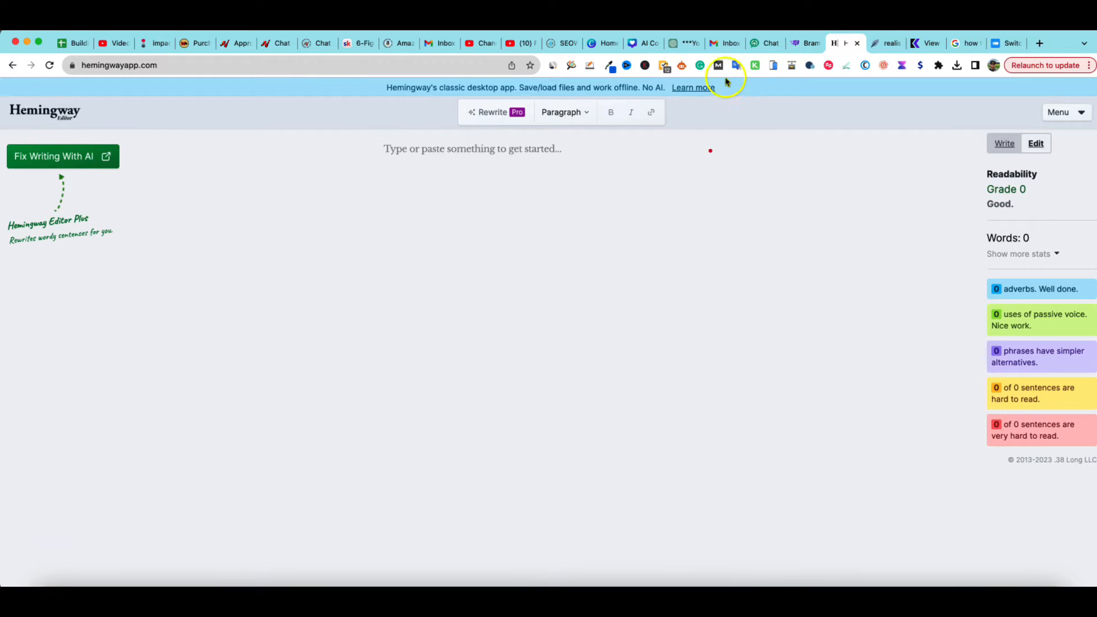
In NeuronWriter, open the "can i make a successful youtube channel without showing my face" query and accept the selected competitors
{"action": "left_click", "coordinate": [887, 42]}
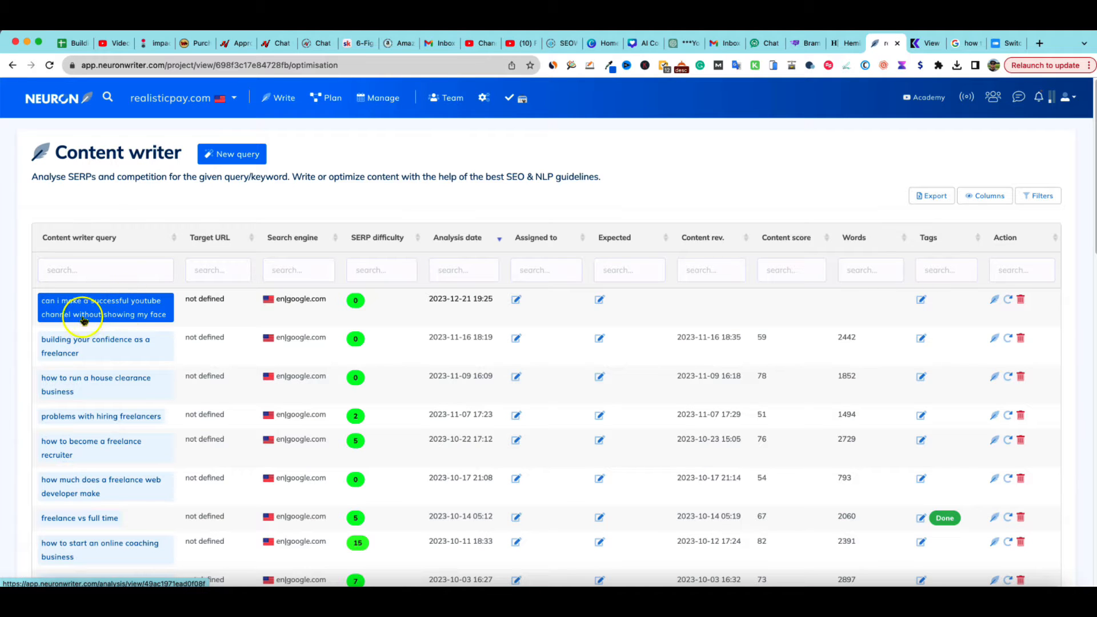
{"action": "left_click", "coordinate": [150, 313]}
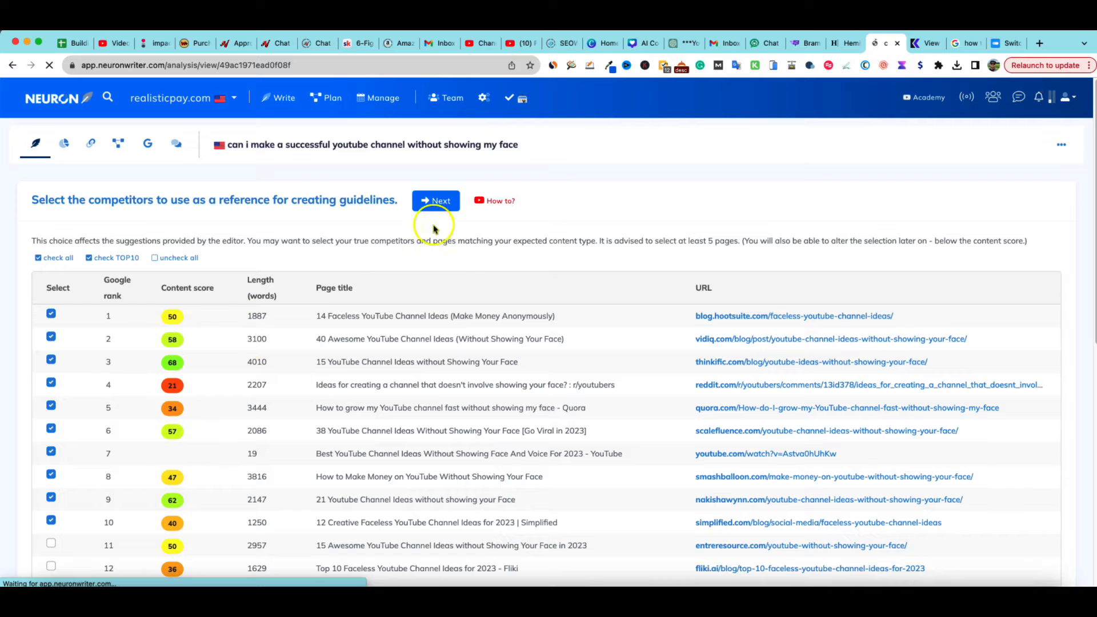
{"action": "left_click", "coordinate": [435, 201]}
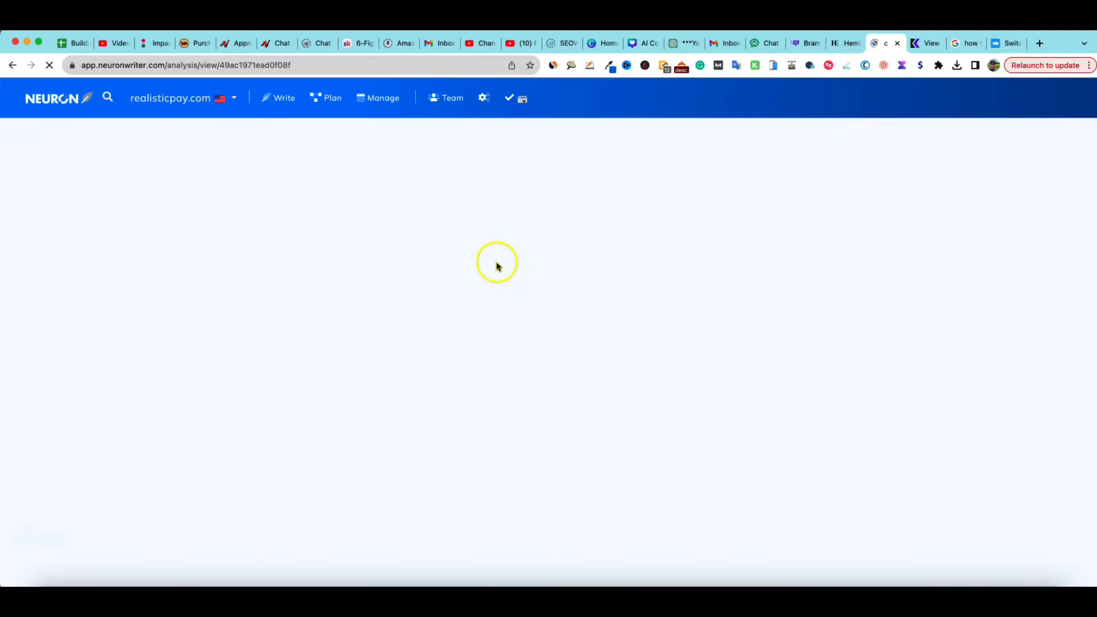
{"action": "left_click", "coordinate": [630, 315]}
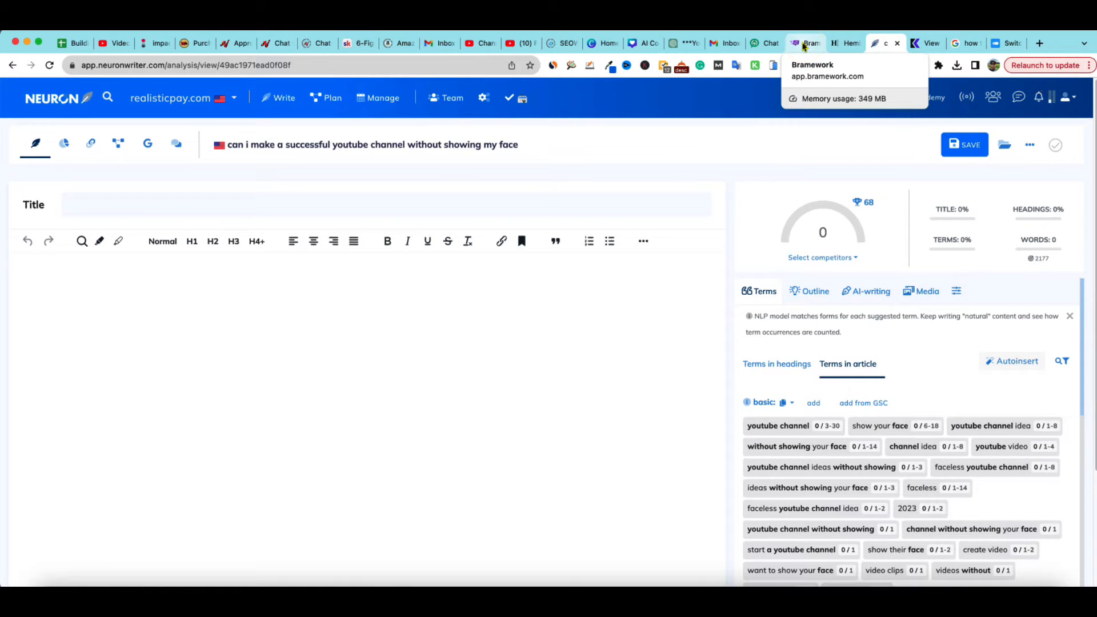
Return to Bramework and scroll through the newly generated outline to review its headings
{"action": "left_click", "coordinate": [802, 45]}
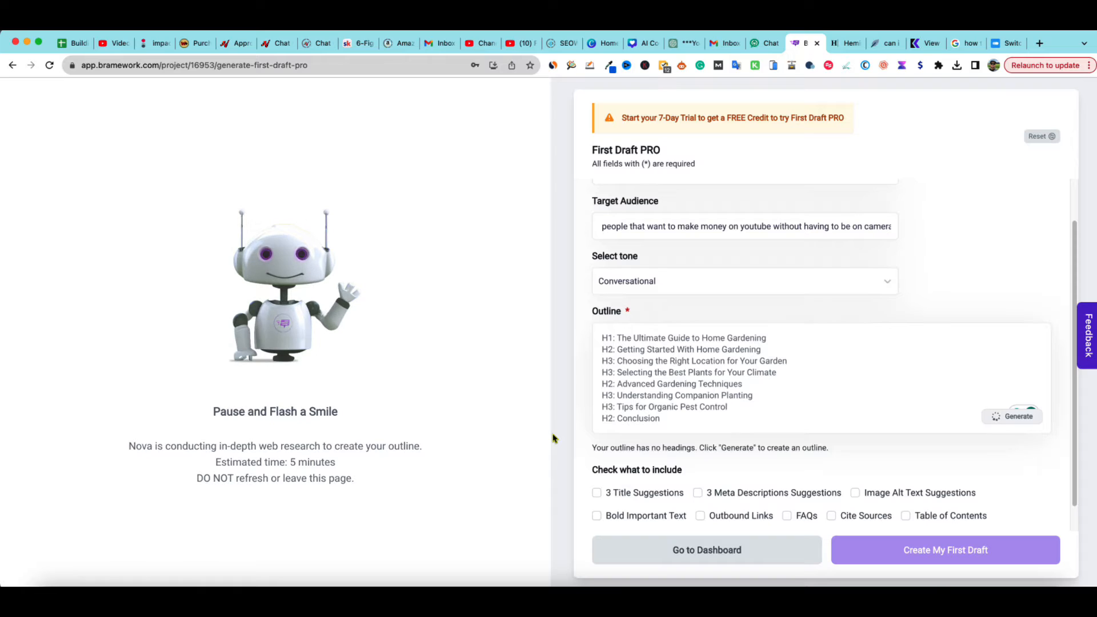
{"action": "left_click", "coordinate": [737, 432]}
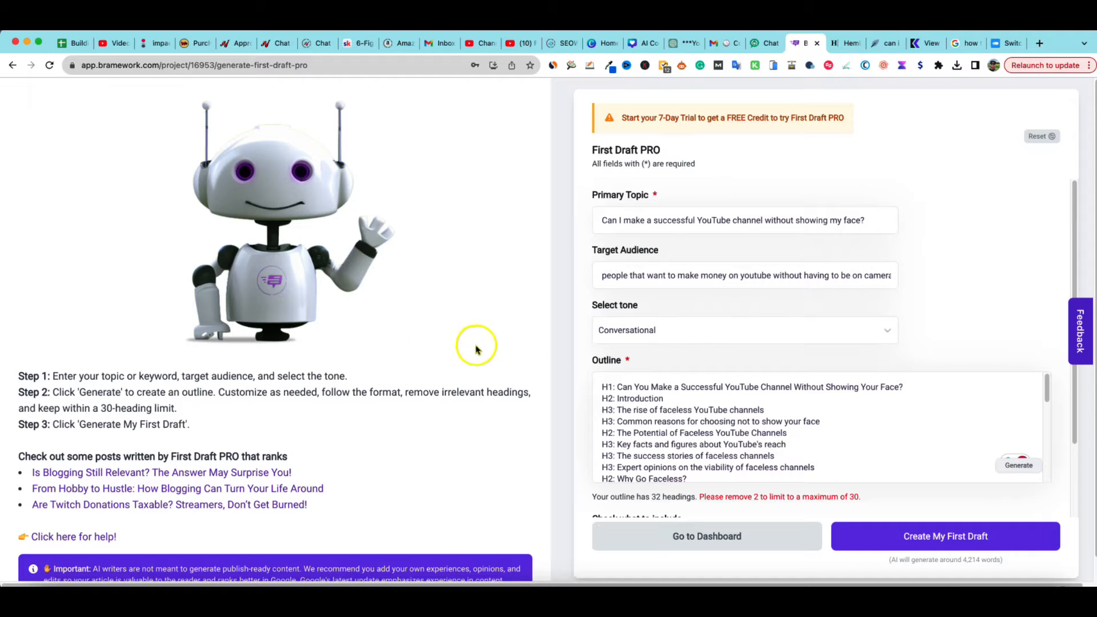
{"action": "scroll", "coordinate": [698, 439], "scroll_direction": "down", "scroll_amount": 2}
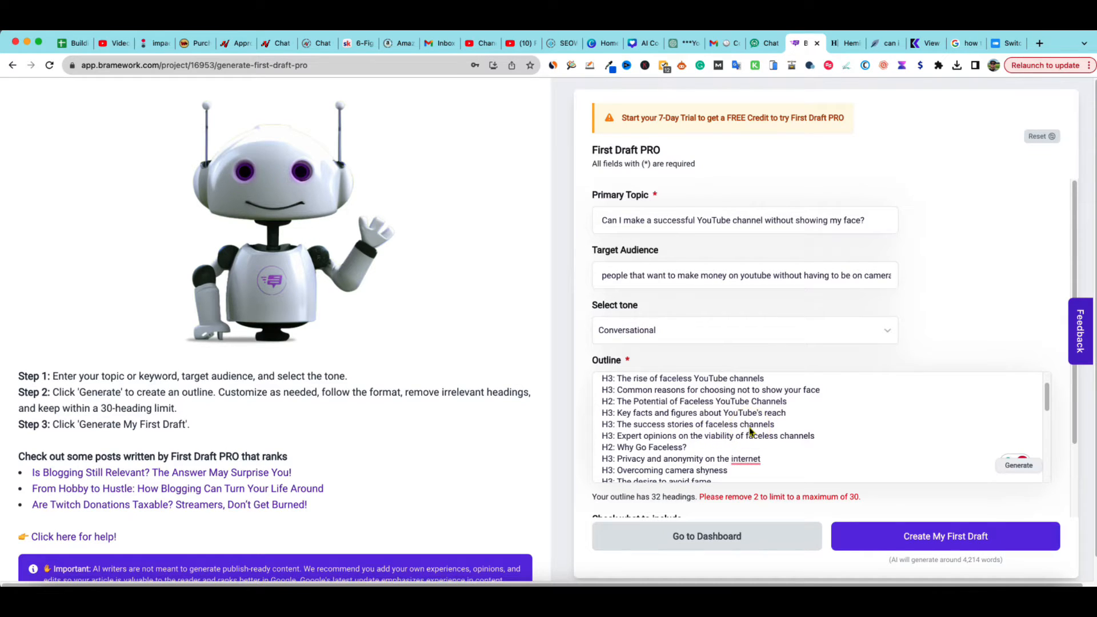
{"action": "scroll", "coordinate": [791, 406], "scroll_direction": "down", "scroll_amount": 2}
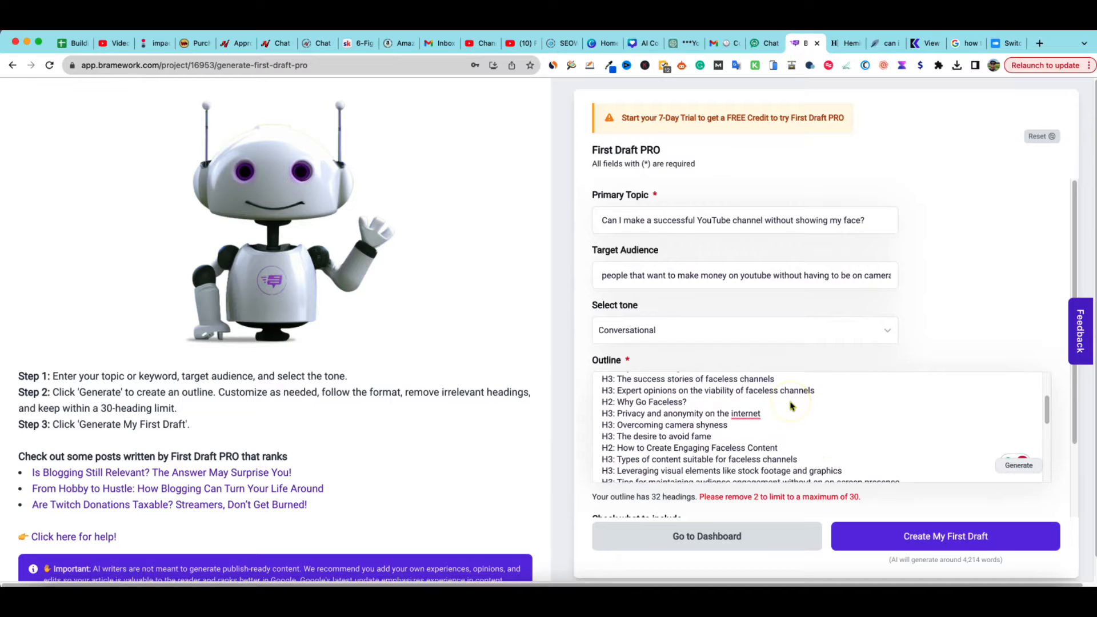
{"action": "scroll", "coordinate": [791, 406], "scroll_direction": "down", "scroll_amount": 2}
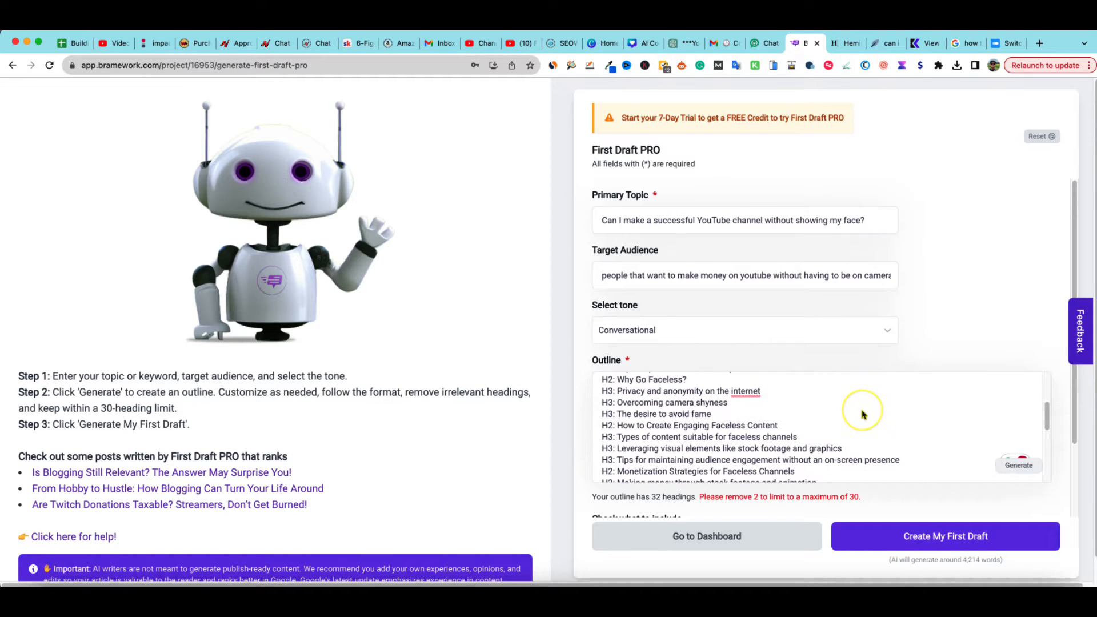
{"action": "scroll", "coordinate": [859, 413], "scroll_direction": "down", "scroll_amount": 1}
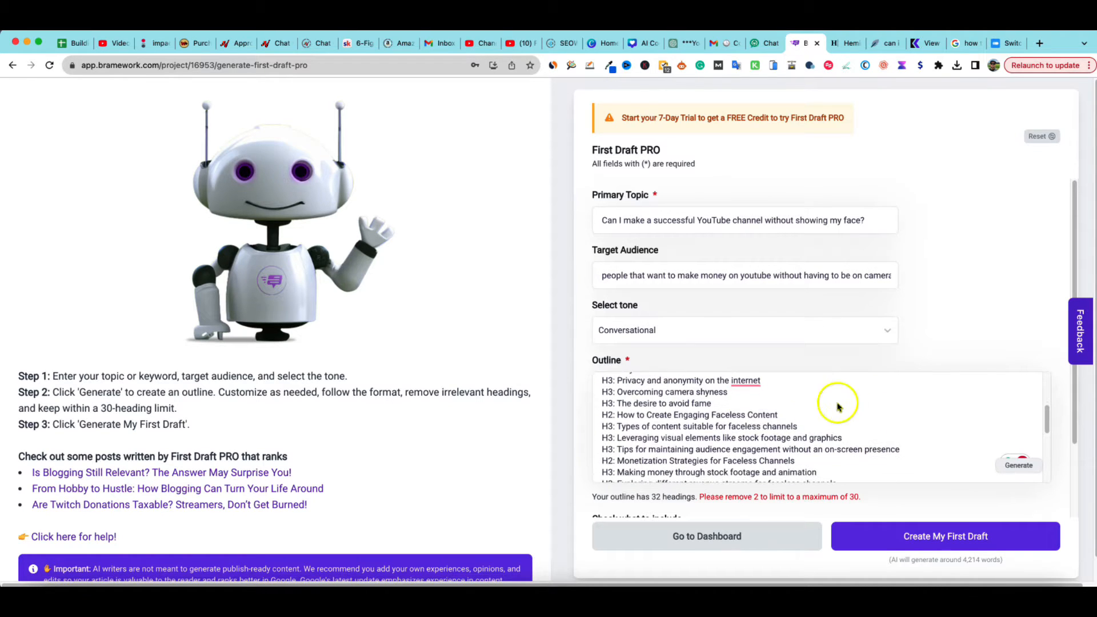
{"action": "scroll", "coordinate": [840, 407], "scroll_direction": "down", "scroll_amount": 1}
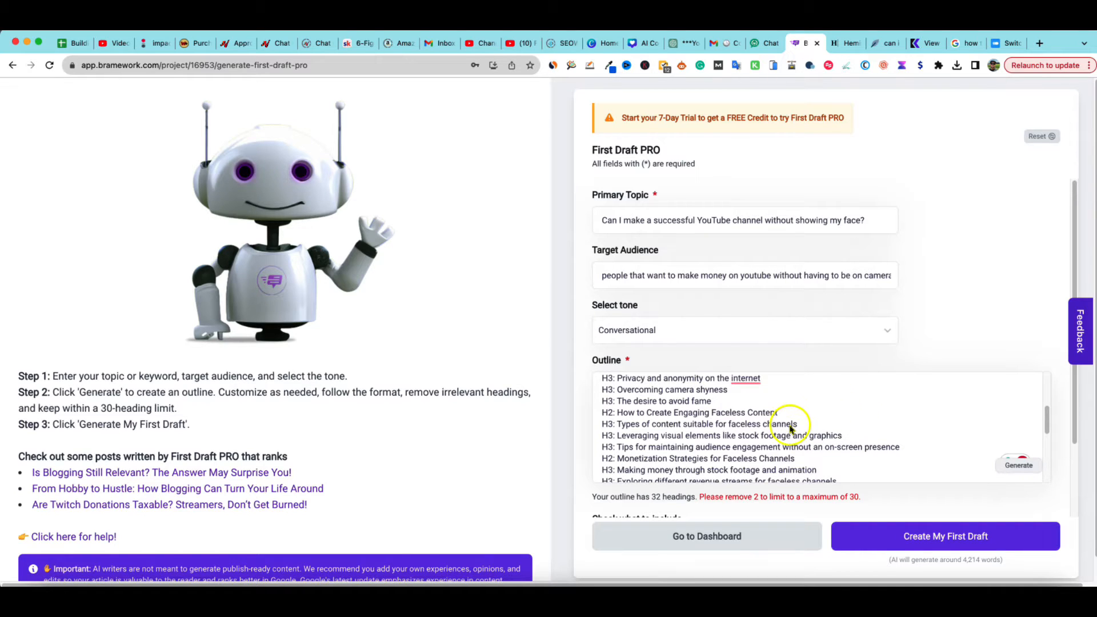
{"action": "scroll", "coordinate": [797, 429], "scroll_direction": "up", "scroll_amount": 1}
{"action": "scroll", "coordinate": [798, 431], "scroll_direction": "up", "scroll_amount": 1}
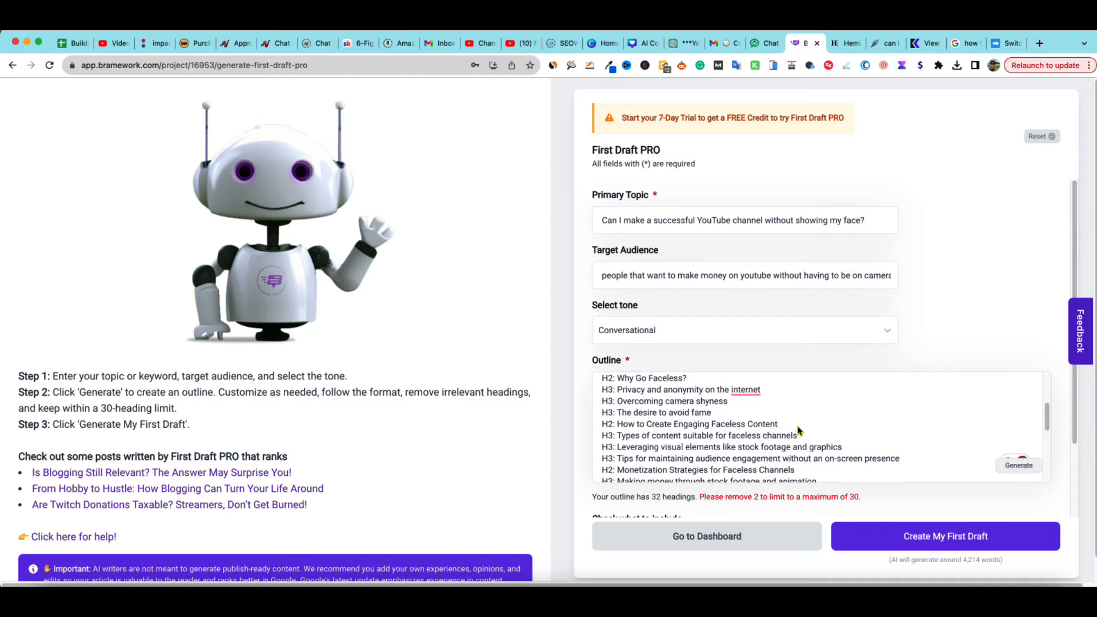
Delete the H3 headings "Predictions for the growth of faceless content" and "How evolving technology could impact faceless channels" from the outline
{"action": "left_click", "coordinate": [741, 440]}
{"action": "scroll", "coordinate": [684, 479], "scroll_direction": "down", "scroll_amount": 3}
{"action": "scroll", "coordinate": [682, 491], "scroll_direction": "down", "scroll_amount": 1}
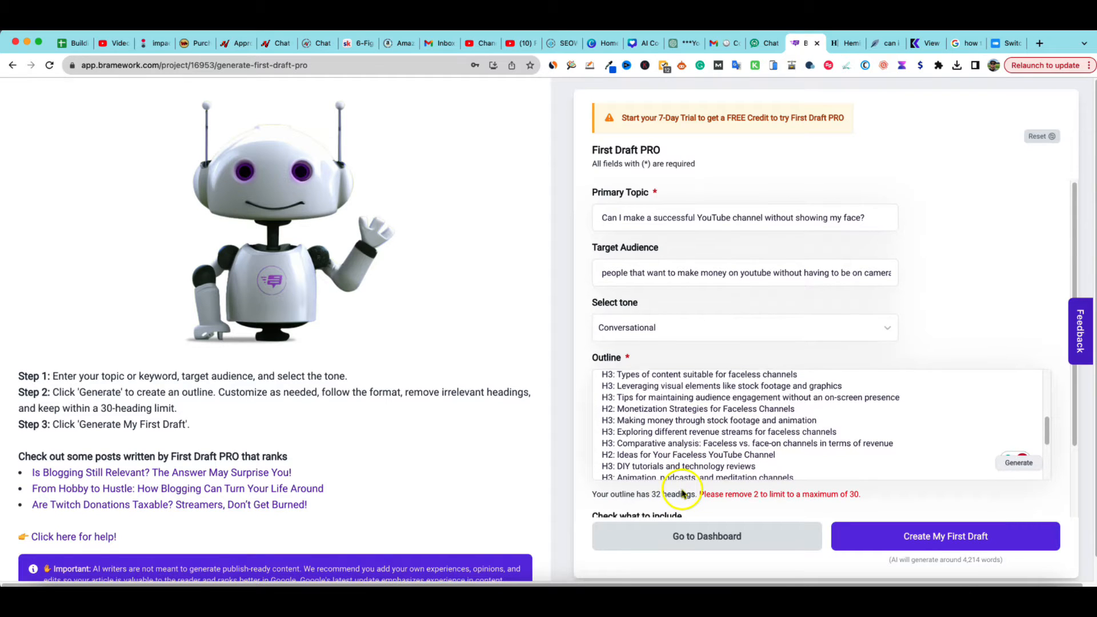
{"action": "scroll", "coordinate": [683, 492], "scroll_direction": "down", "scroll_amount": 2}
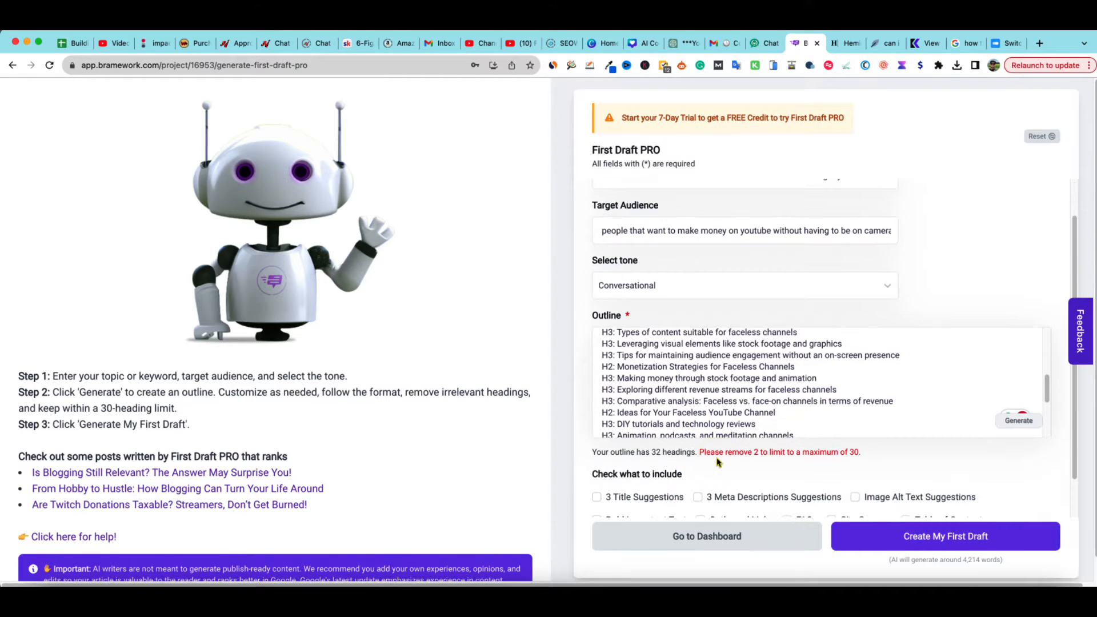
{"action": "scroll", "coordinate": [777, 425], "scroll_direction": "down", "scroll_amount": 10}
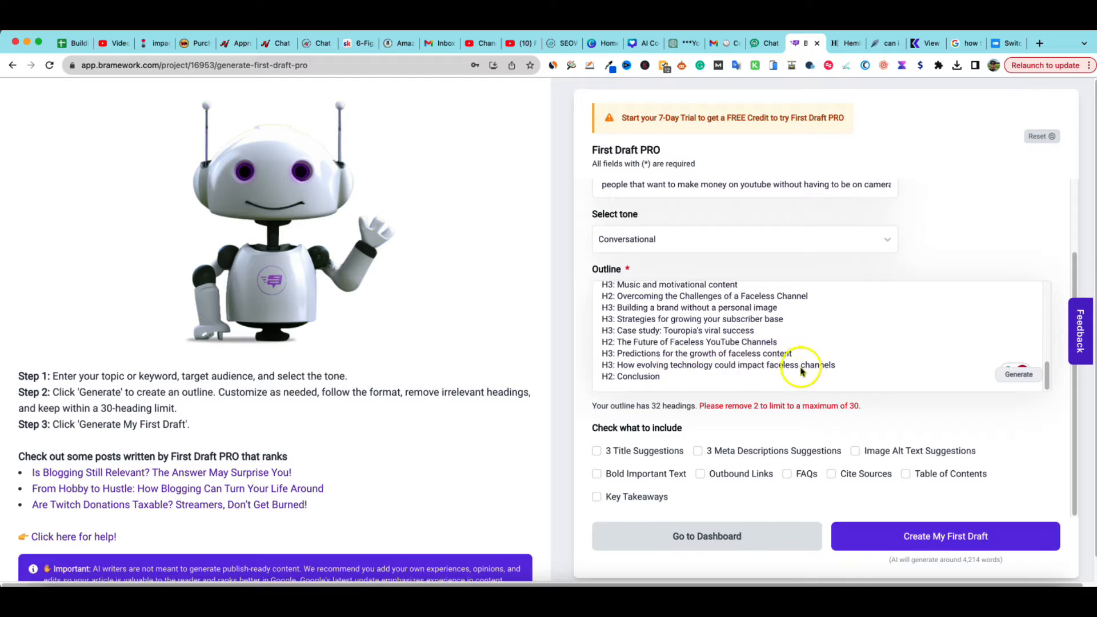
{"action": "left_click_drag", "start_coordinate": [835, 365], "coordinate": [737, 367]}
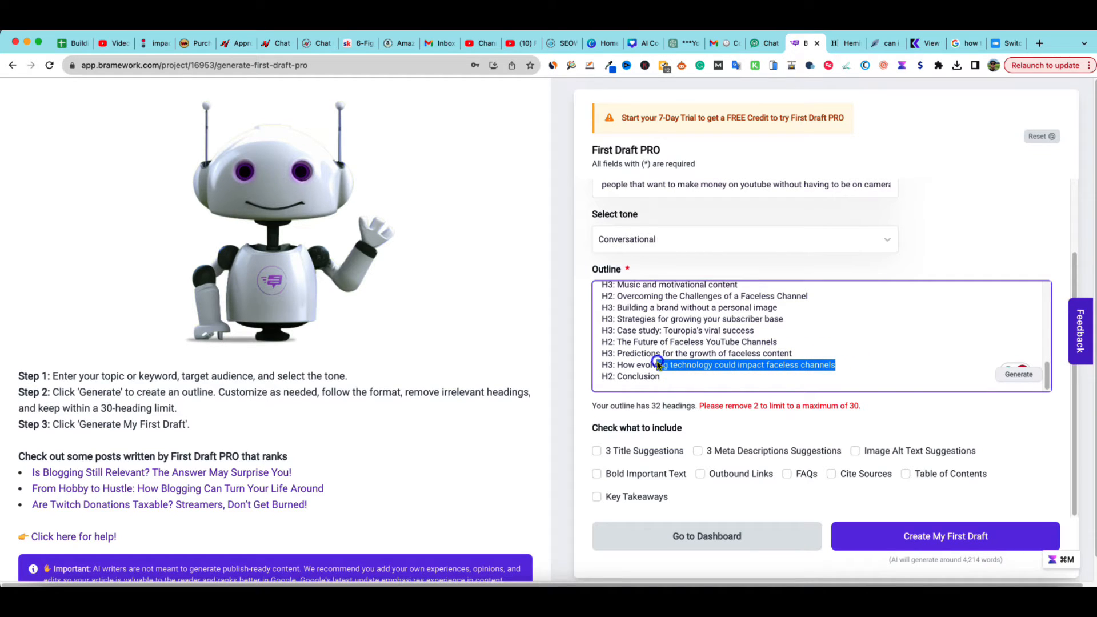
{"action": "left_click_drag", "start_coordinate": [638, 362], "coordinate": [600, 356]}
{"action": "key", "text": "BackSpace"}
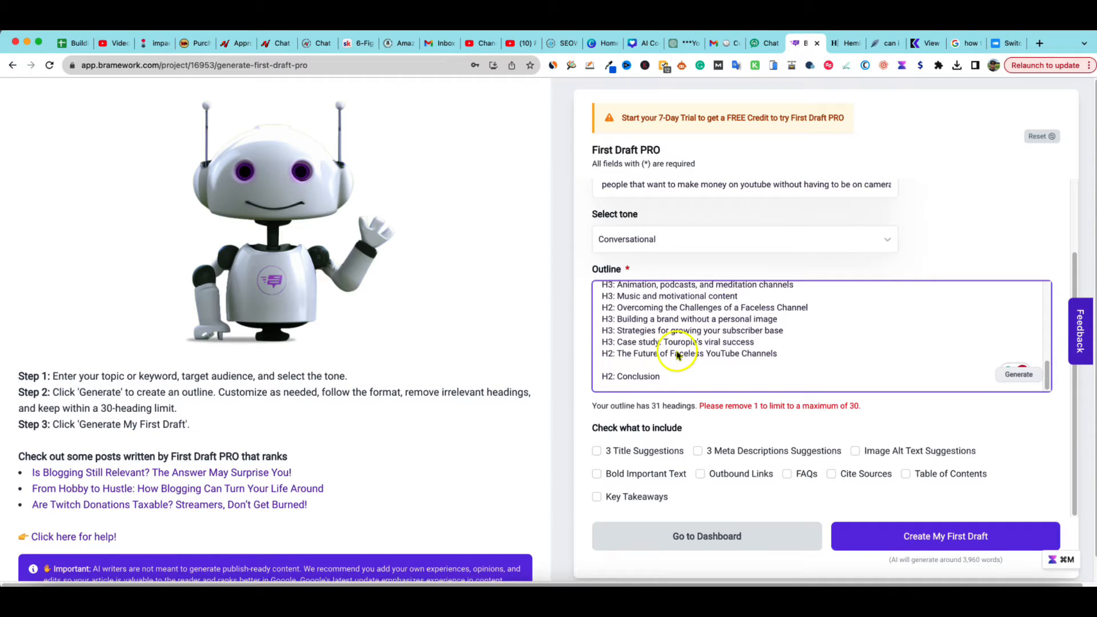
{"action": "key", "text": "BackSpace"}
{"action": "left_click", "coordinate": [785, 365]}
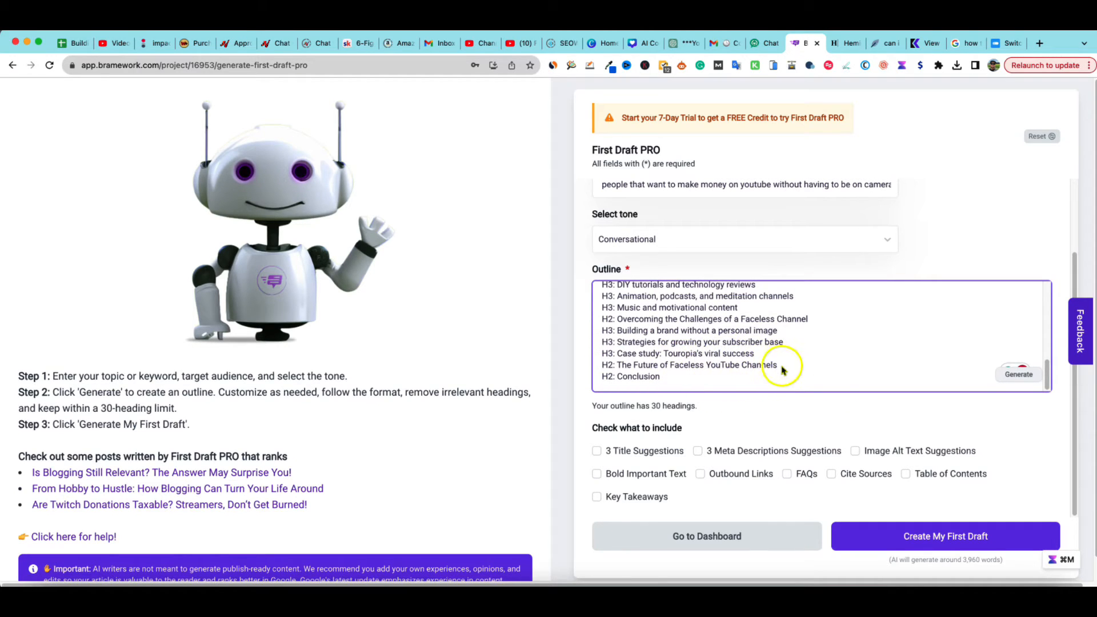
Scroll back through the edited outline to review it from the top
{"action": "scroll", "coordinate": [786, 368], "scroll_direction": "up", "scroll_amount": 3}
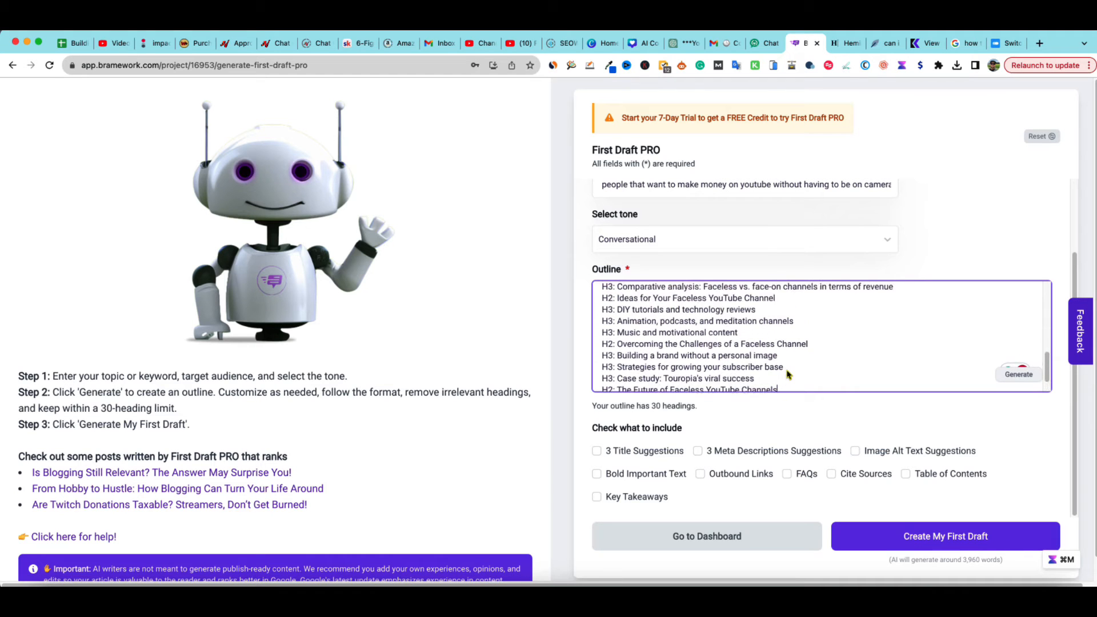
{"action": "scroll", "coordinate": [786, 374], "scroll_direction": "up", "scroll_amount": 5}
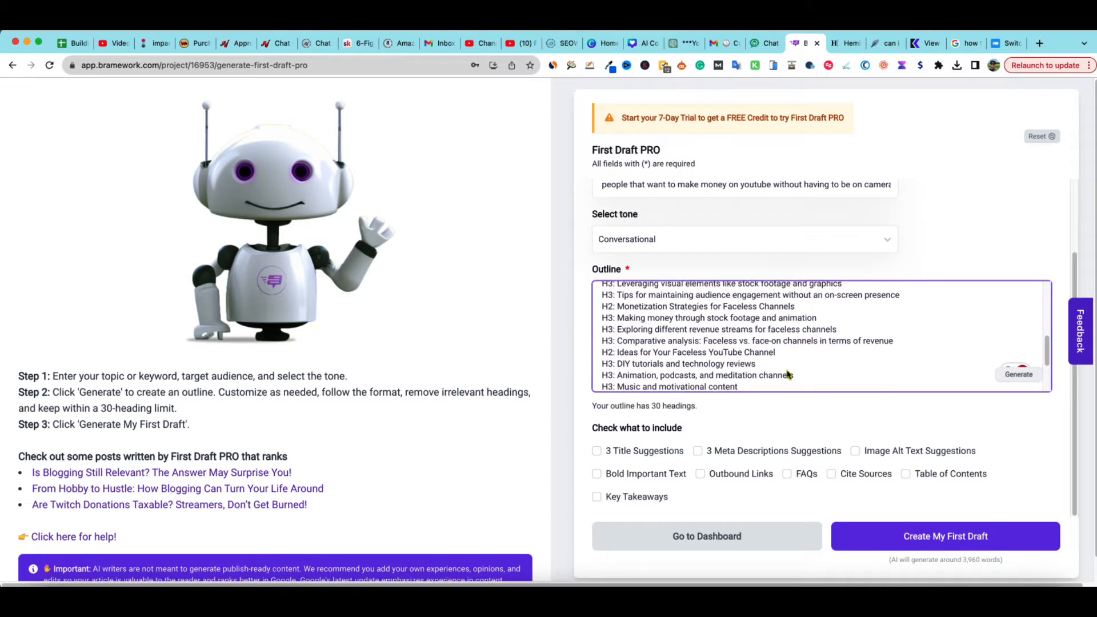
{"action": "scroll", "coordinate": [787, 374], "scroll_direction": "up", "scroll_amount": 8}
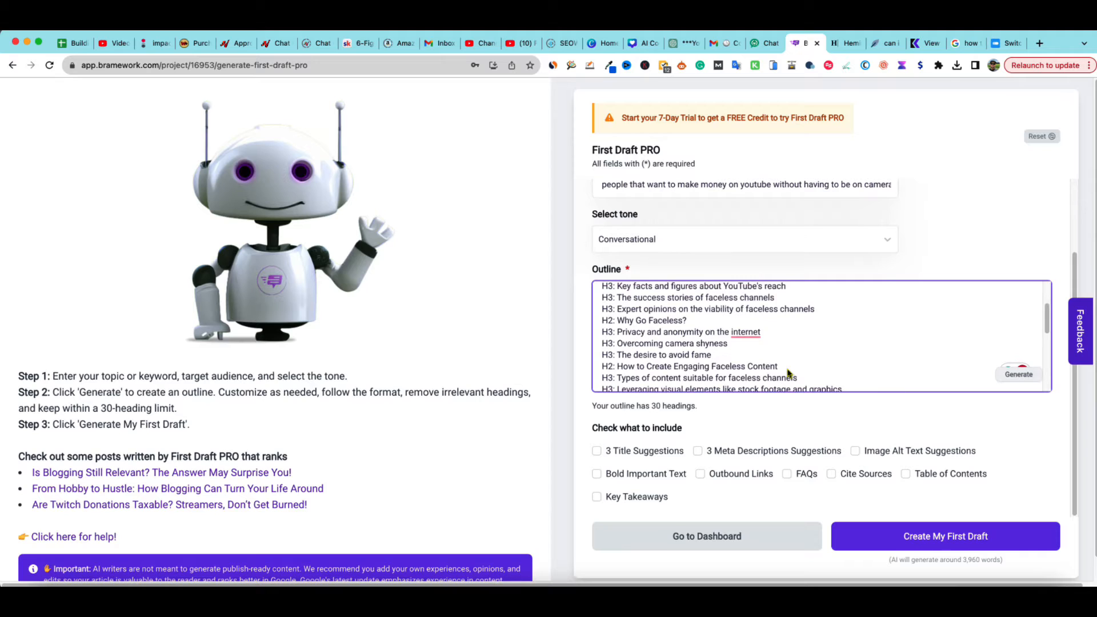
{"action": "scroll", "coordinate": [788, 372], "scroll_direction": "up", "scroll_amount": 1}
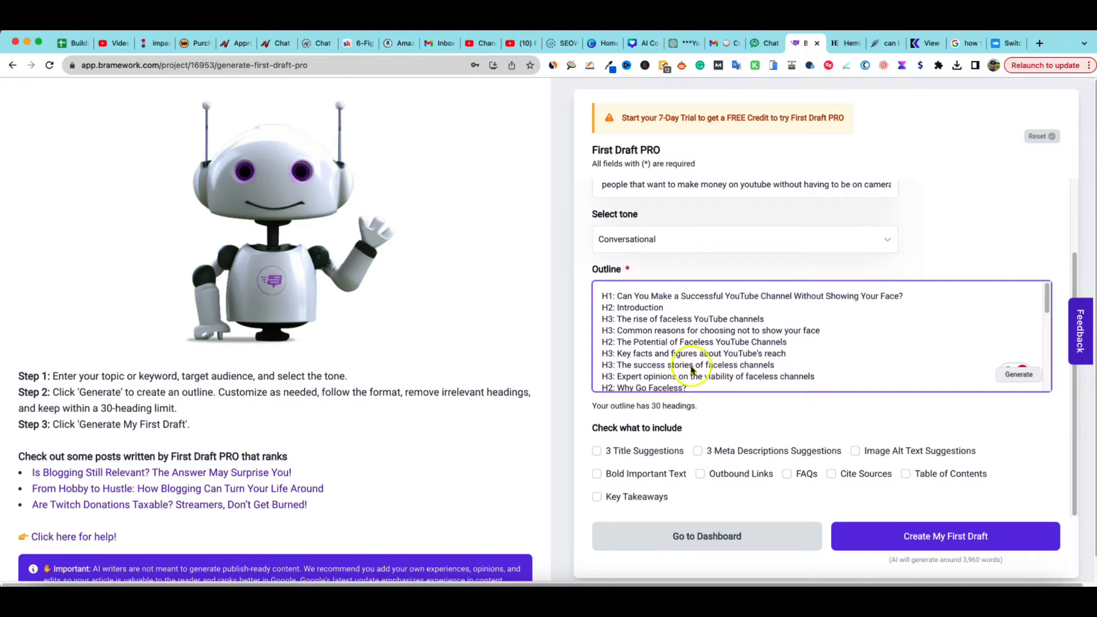
{"action": "left_click", "coordinate": [736, 410]}
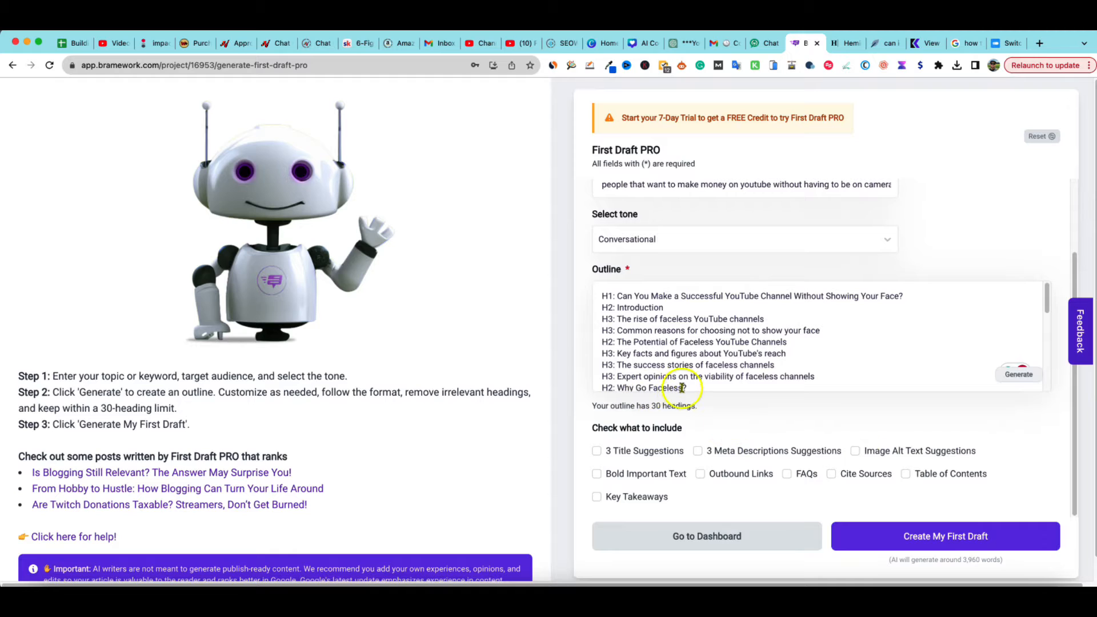
Include title, meta description and alt text suggestions, bold text, outbound links, cited sources, table of contents and key takeaways, but not FAQs
{"action": "scroll", "coordinate": [656, 430], "scroll_direction": "down", "scroll_amount": 1}
{"action": "scroll", "coordinate": [656, 429], "scroll_direction": "down", "scroll_amount": 1}
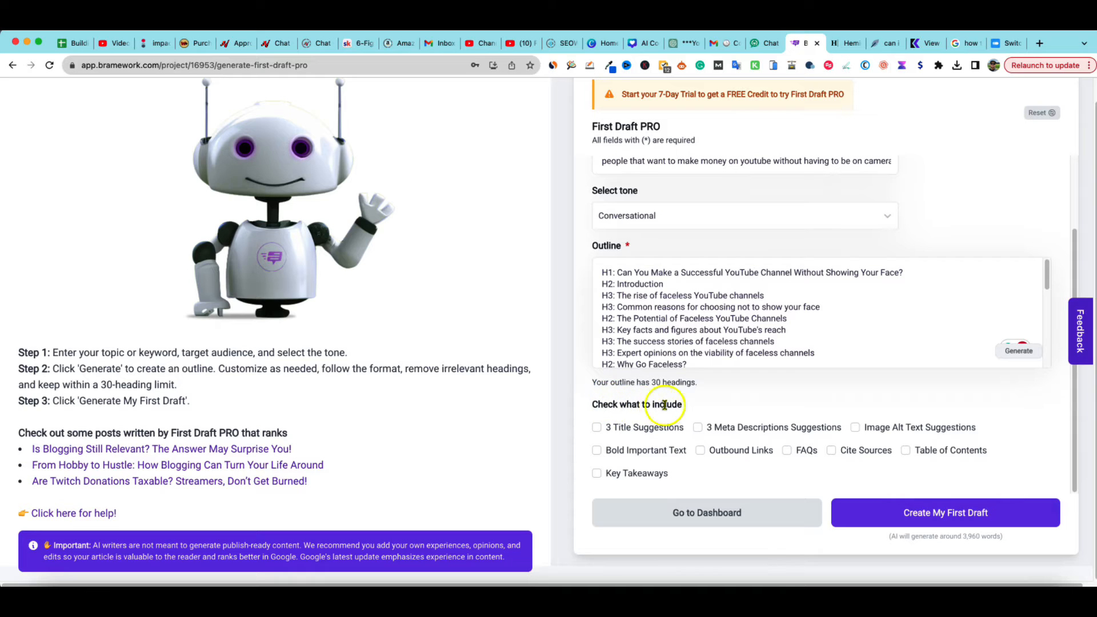
{"action": "left_click", "coordinate": [600, 430]}
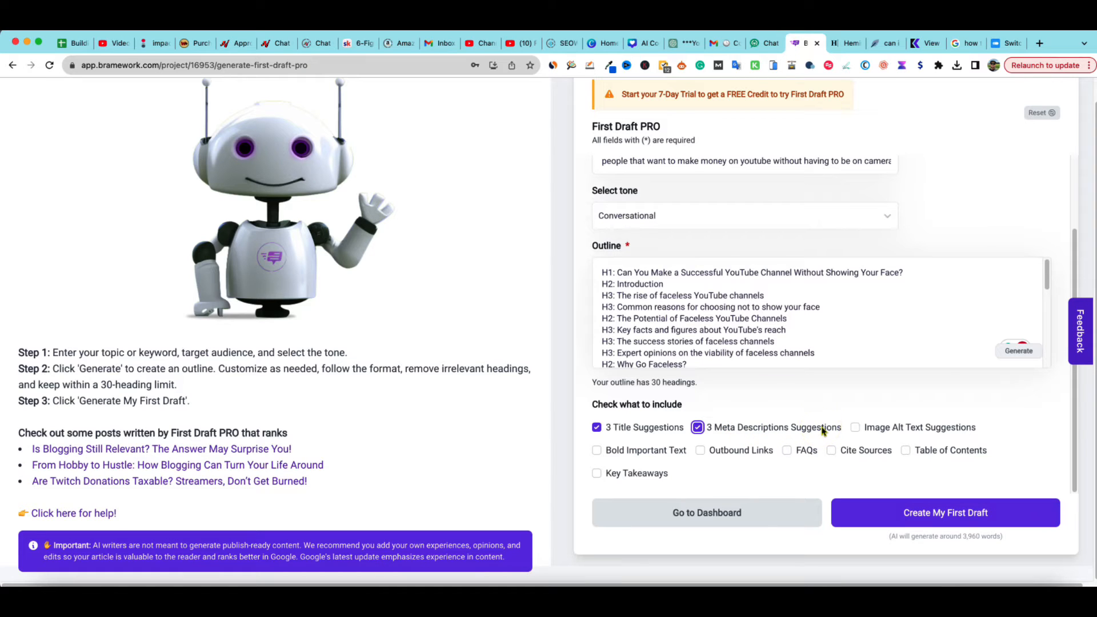
{"action": "left_click", "coordinate": [855, 428]}
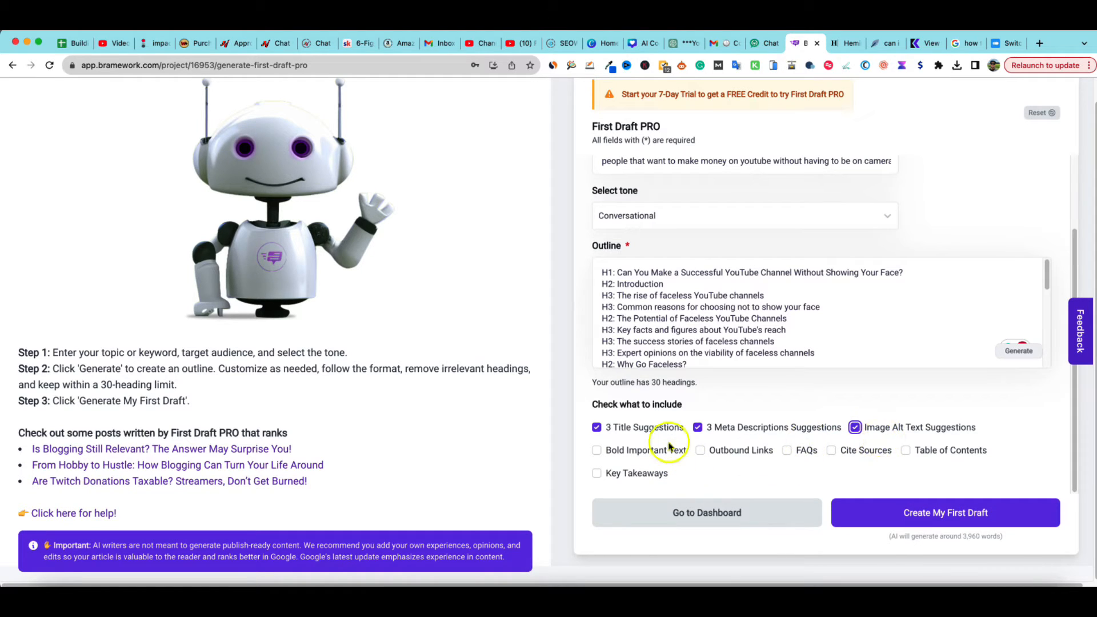
{"action": "left_click", "coordinate": [596, 451]}
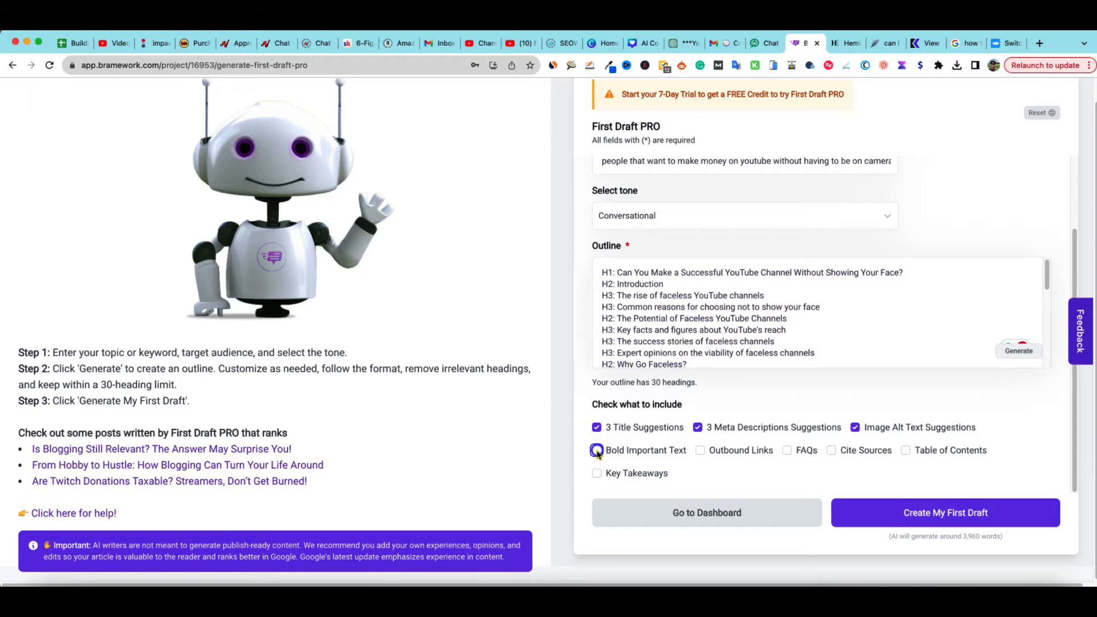
{"action": "left_click", "coordinate": [700, 451]}
{"action": "left_click", "coordinate": [788, 452]}
{"action": "left_click", "coordinate": [789, 451]}
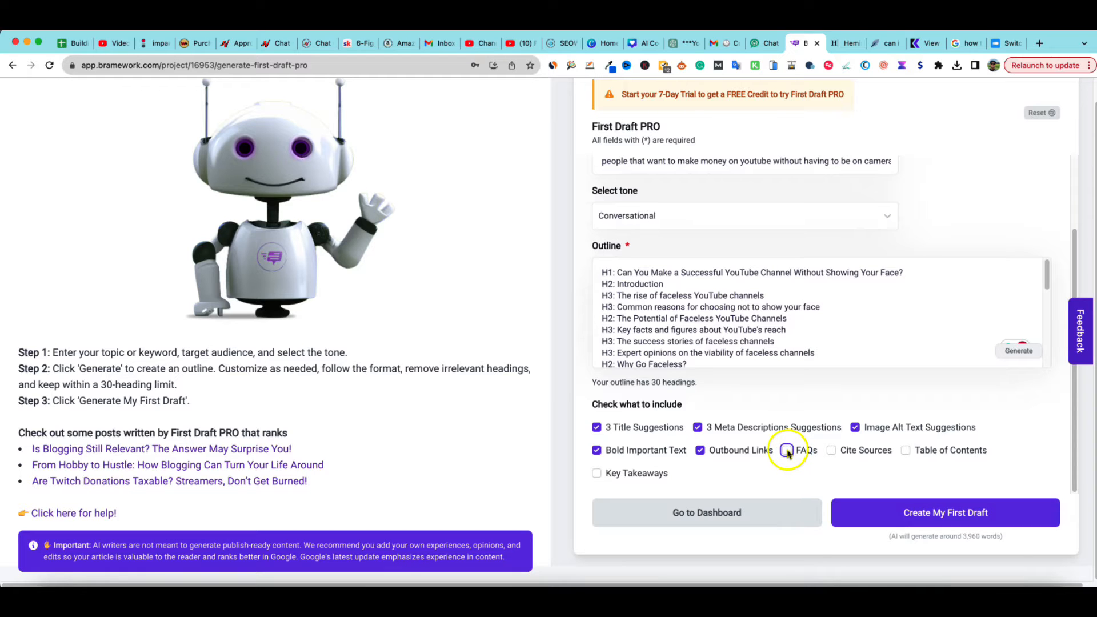
{"action": "left_click", "coordinate": [831, 451]}
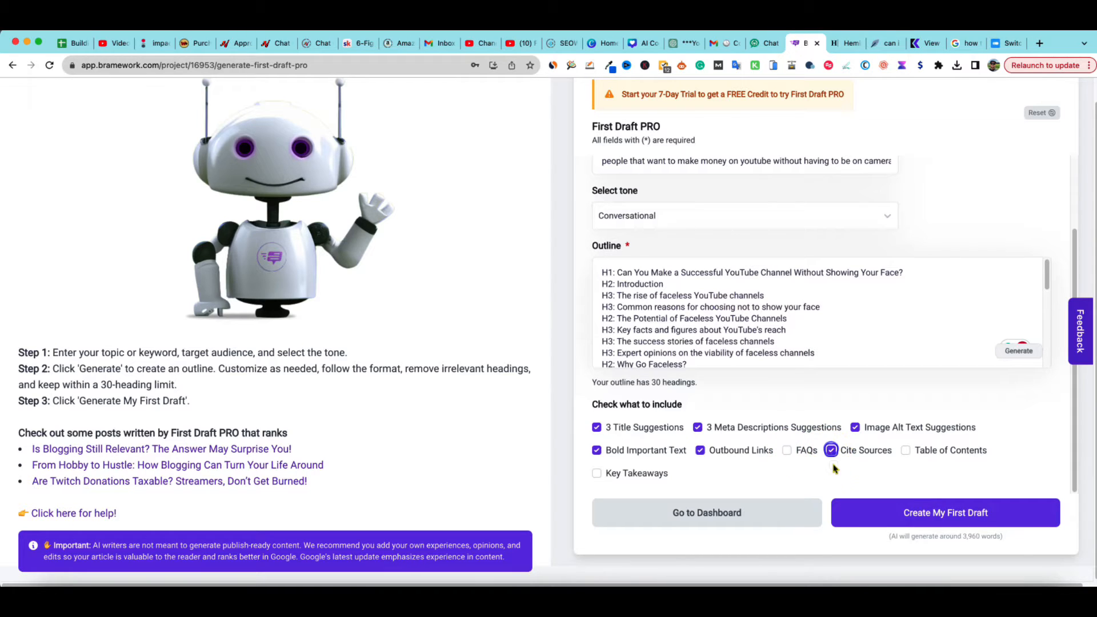
{"action": "left_click", "coordinate": [906, 450]}
{"action": "left_click", "coordinate": [596, 473]}
Create the first draft with these settings
{"action": "scroll", "coordinate": [788, 492], "scroll_direction": "up", "scroll_amount": 1}
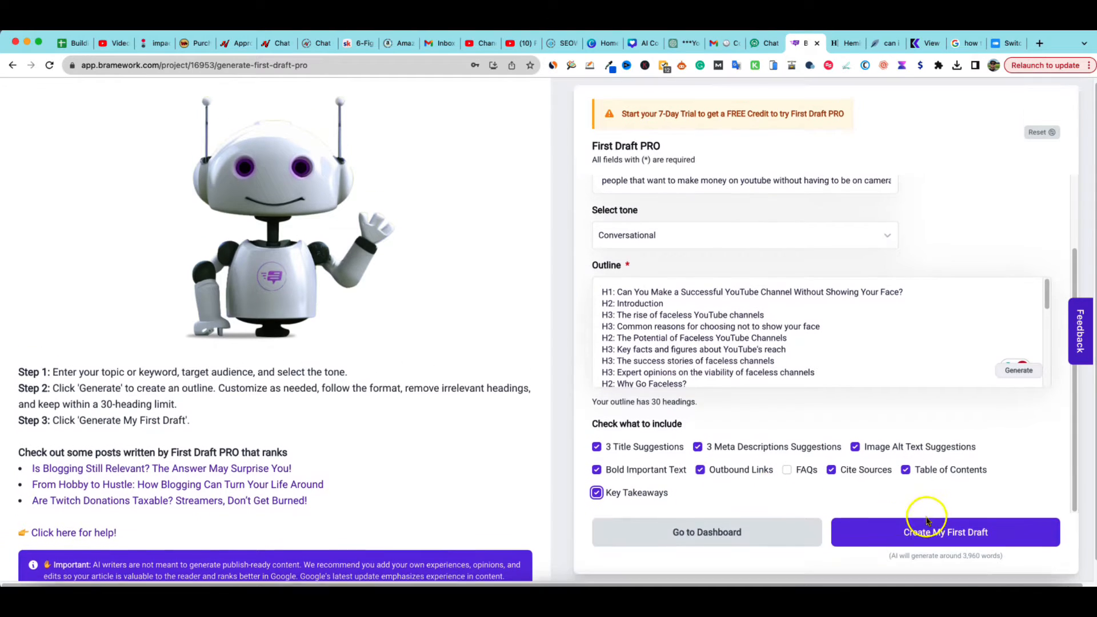
{"action": "left_click", "coordinate": [940, 537]}
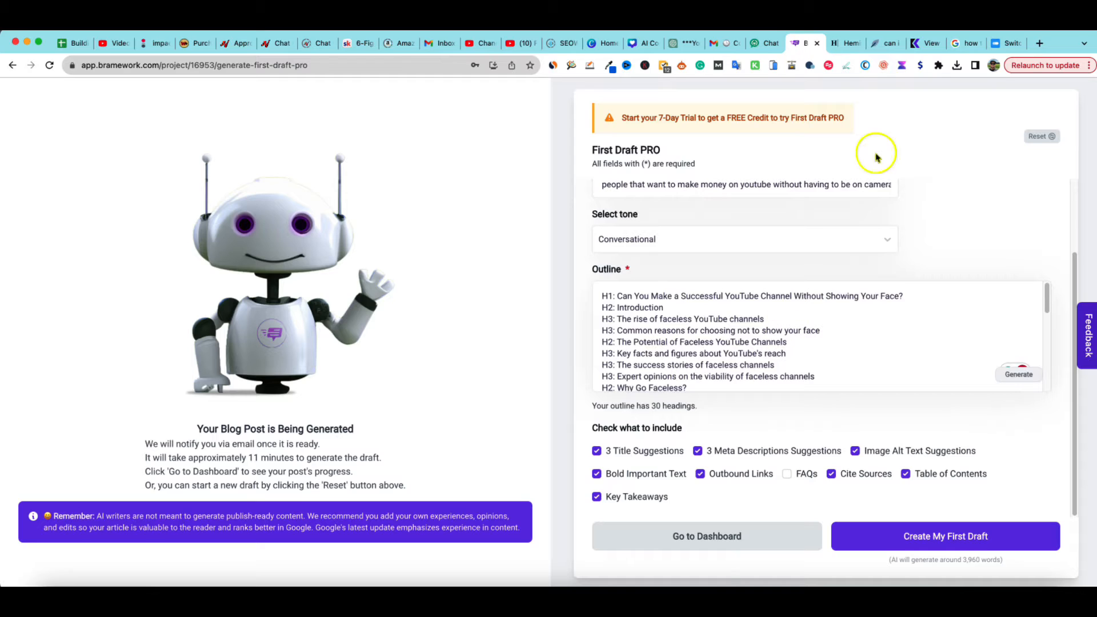
Open a new browser tab
{"action": "left_click", "coordinate": [1039, 44]}
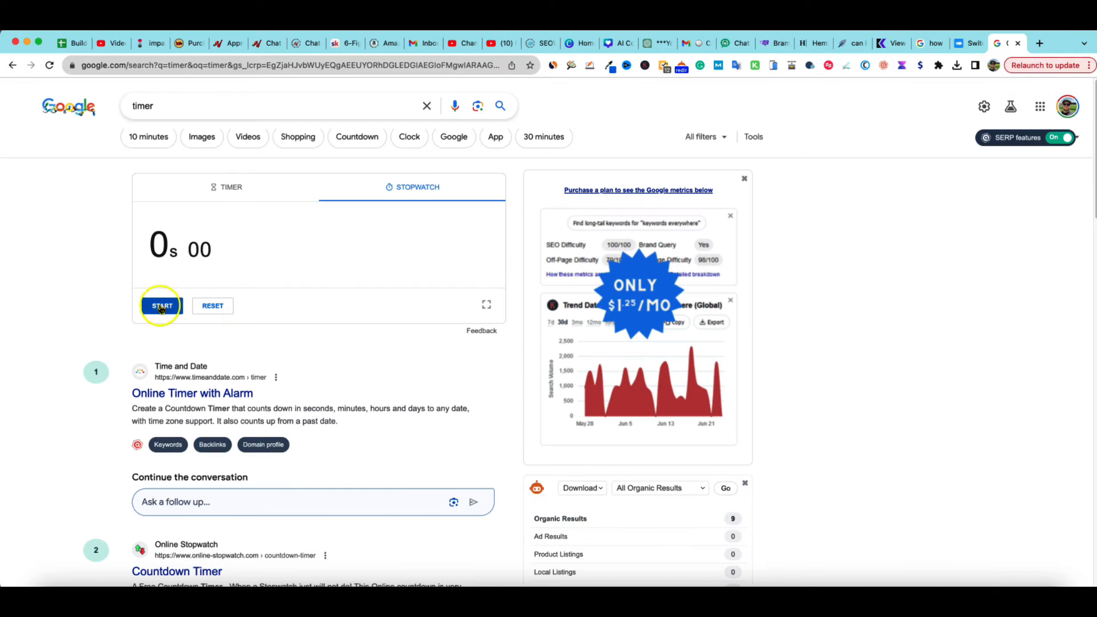
Start the Google stopwatch to time the draft generation and switch back to the Bramework draft tab
{"action": "left_click", "coordinate": [161, 307]}
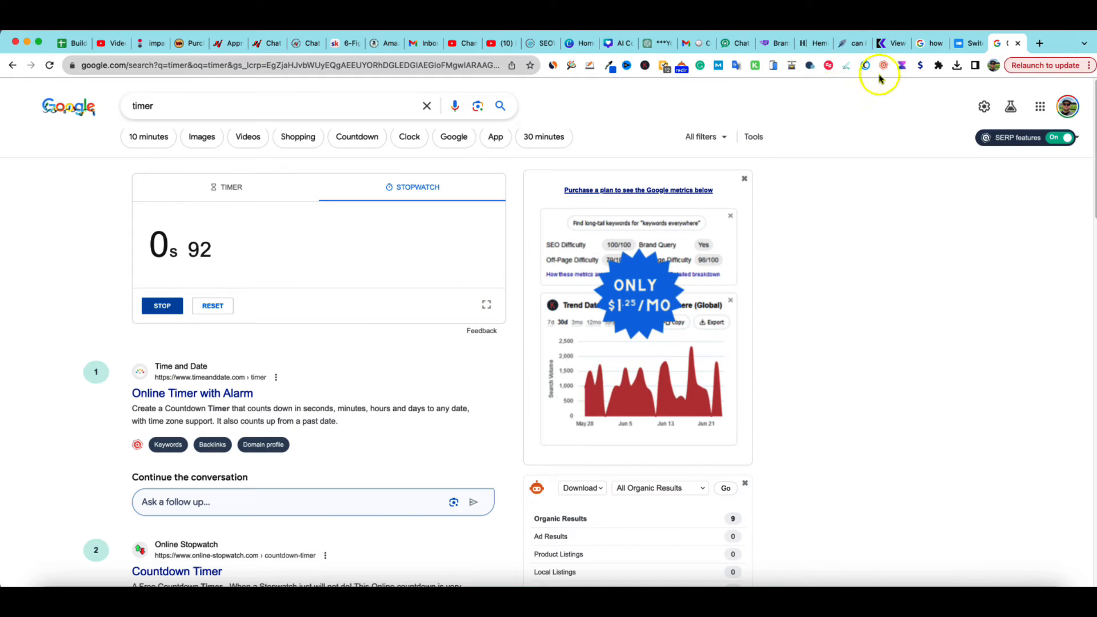
{"action": "left_click", "coordinate": [771, 45]}
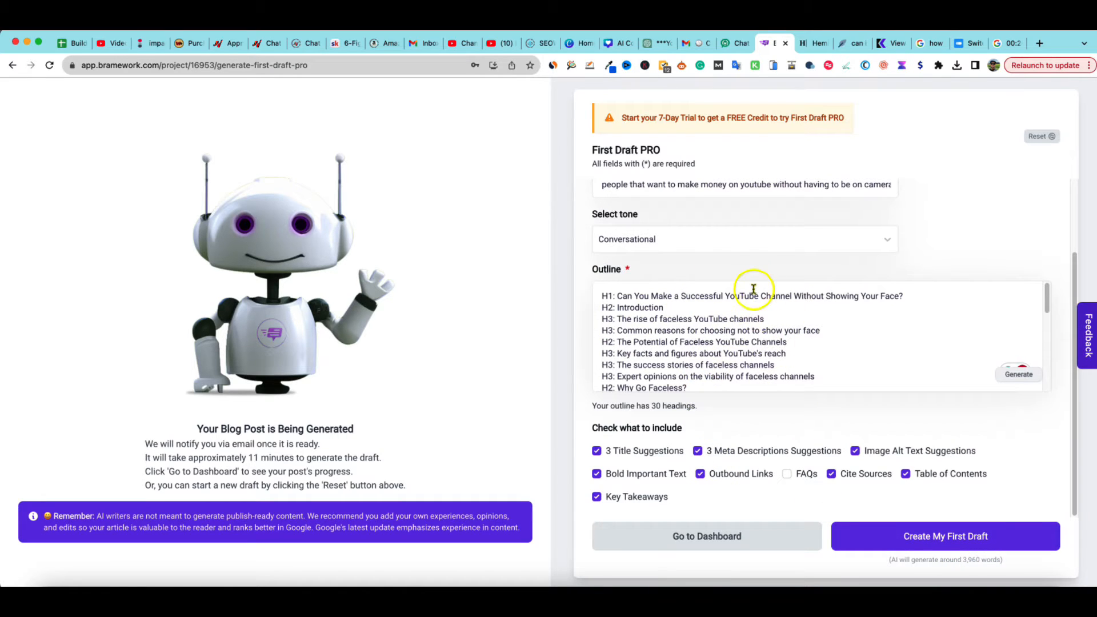
Switch to the NeuronWriter analysis for the same keyword and examine its content score targets
{"action": "left_click", "coordinate": [850, 43]}
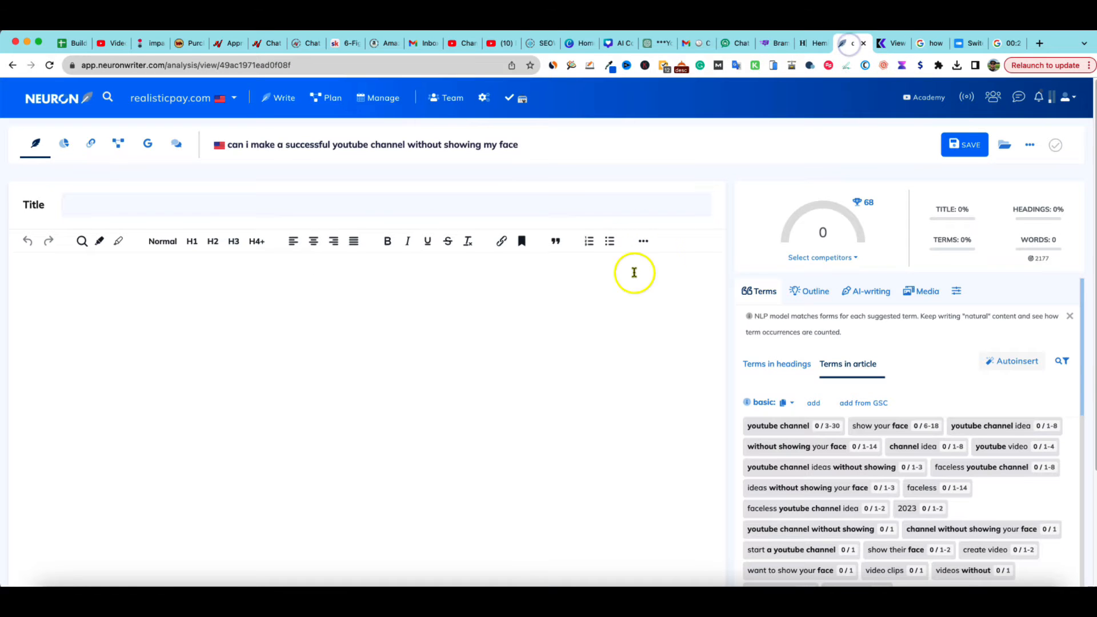
{"action": "mouse_move", "coordinate": [857, 211]}
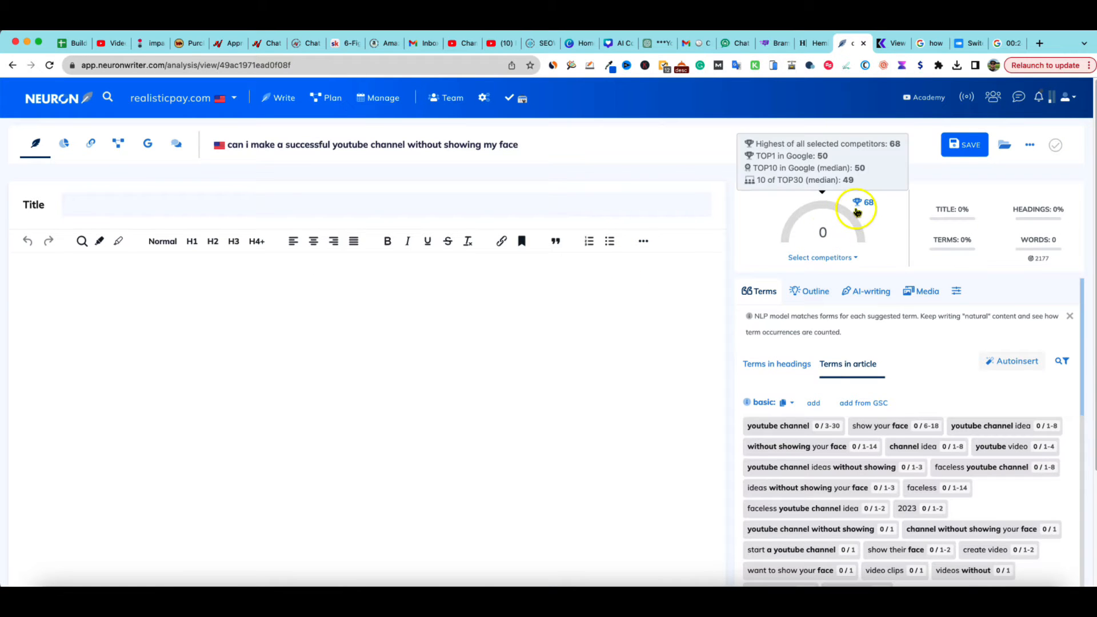
{"action": "mouse_move", "coordinate": [1031, 255]}
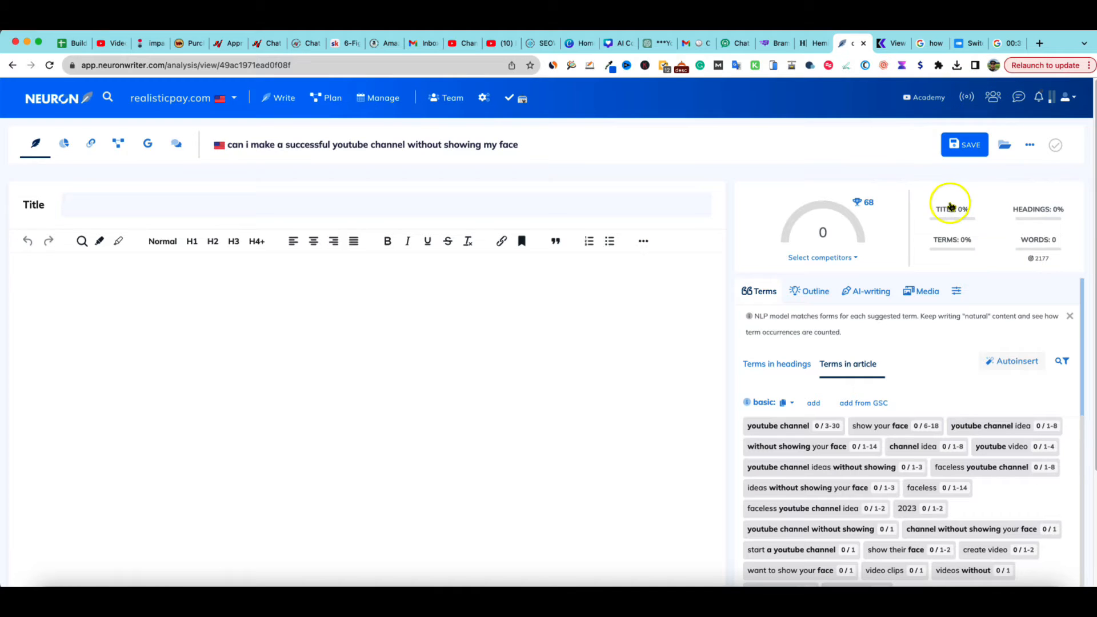
{"action": "left_click", "coordinate": [955, 154]}
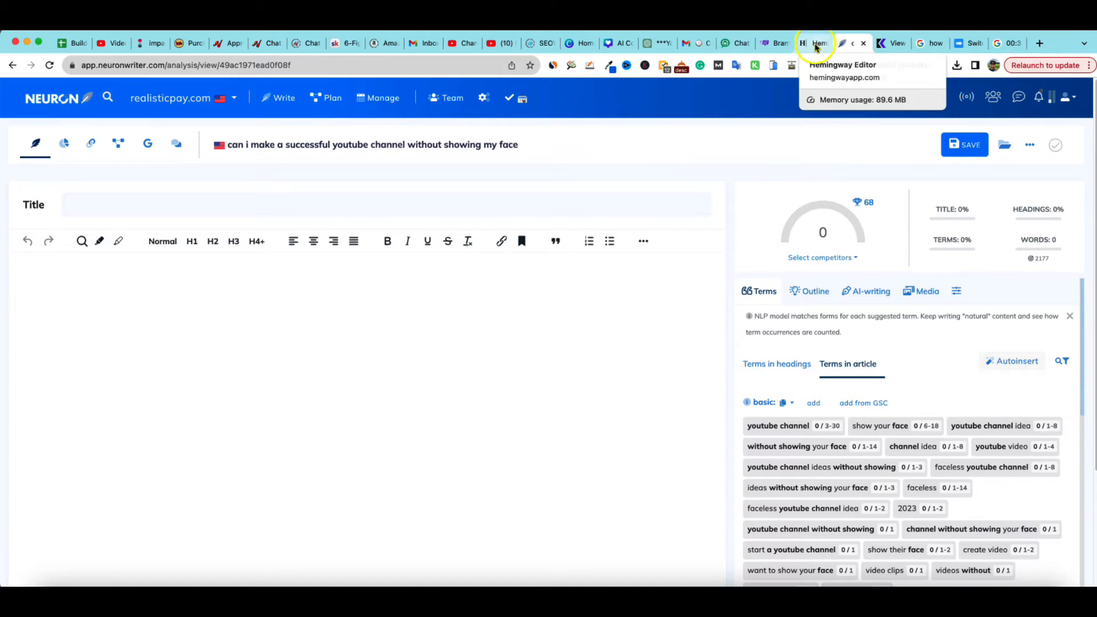
Open the Bramework promo email and highlight its greeting, offer sentence, promo code and discounted First Draft PRO prices
{"action": "left_click", "coordinate": [694, 45]}
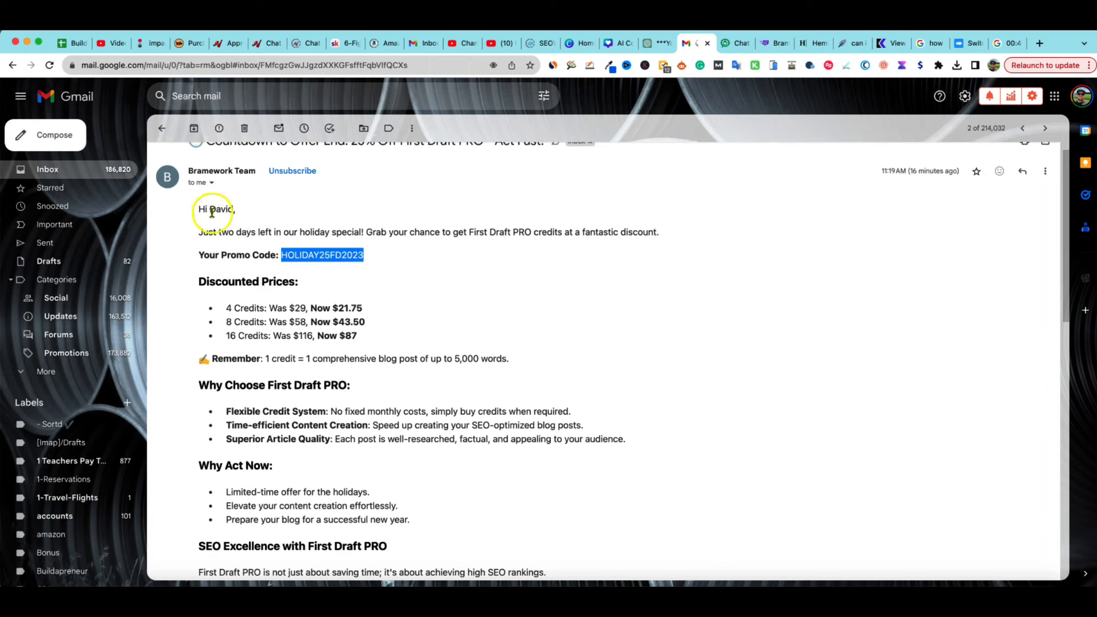
{"action": "left_click_drag", "start_coordinate": [200, 208], "coordinate": [275, 223]}
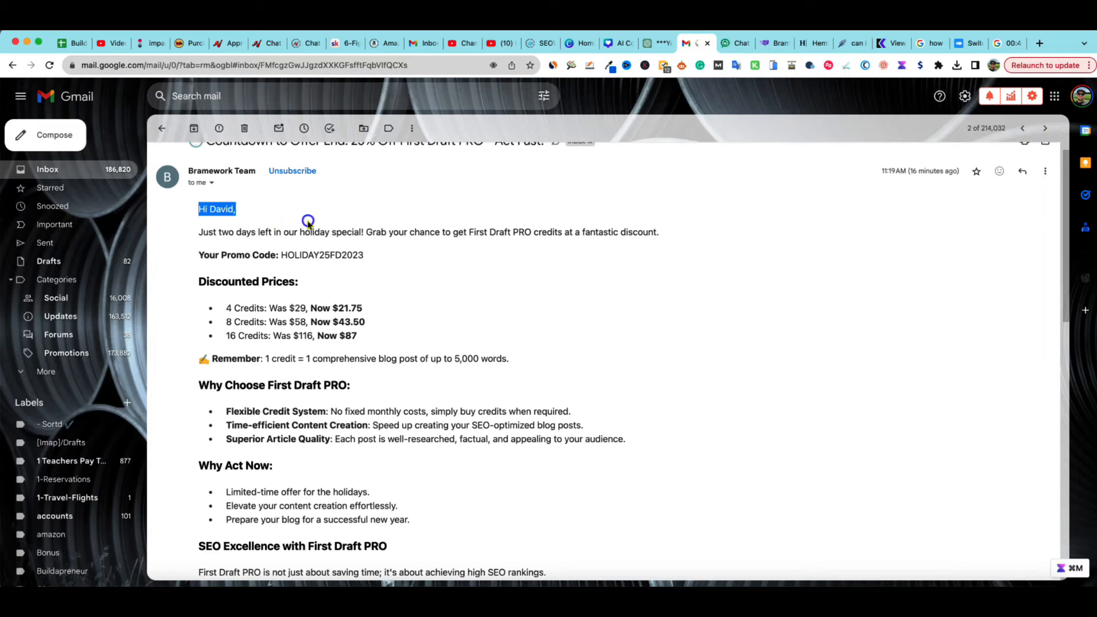
{"action": "left_click_drag", "start_coordinate": [386, 226], "coordinate": [665, 233]}
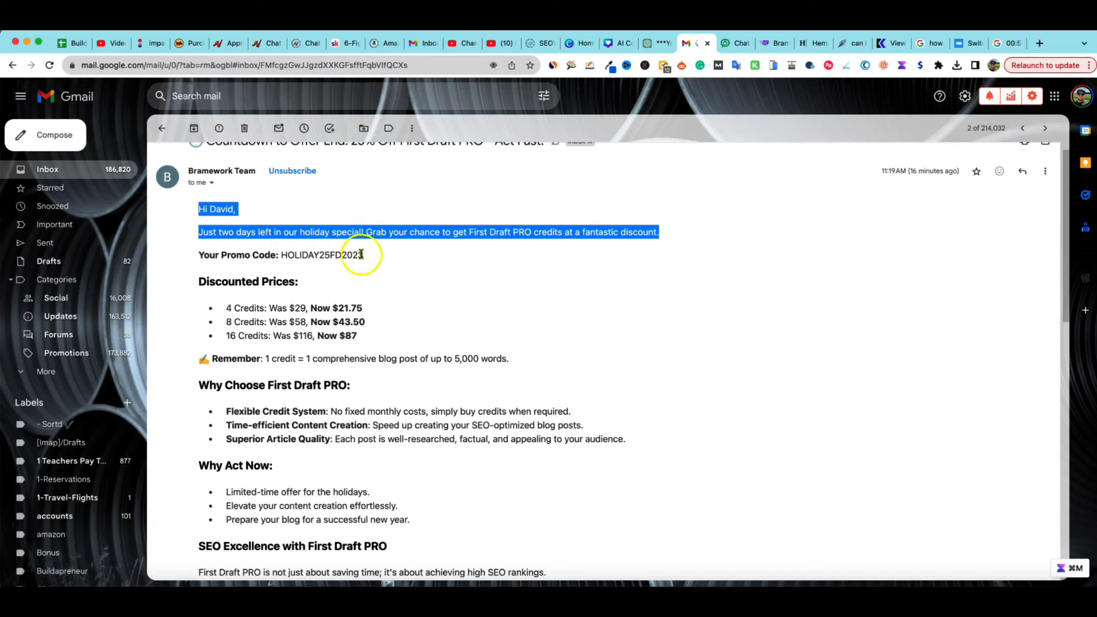
{"action": "left_click_drag", "start_coordinate": [366, 258], "coordinate": [283, 258]}
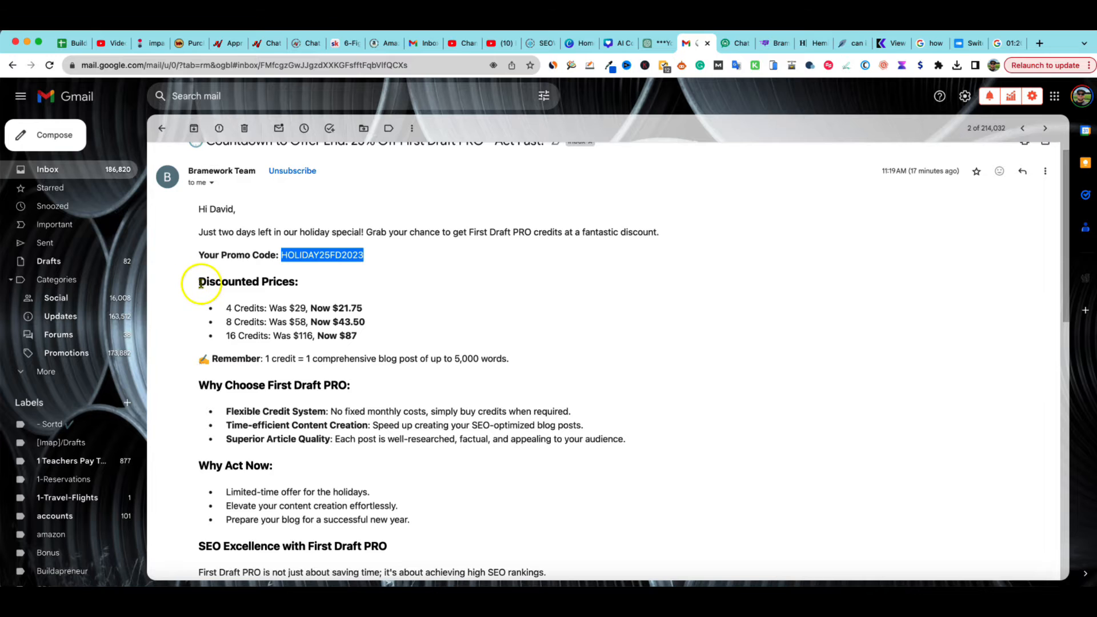
{"action": "left_click_drag", "start_coordinate": [196, 286], "coordinate": [514, 358]}
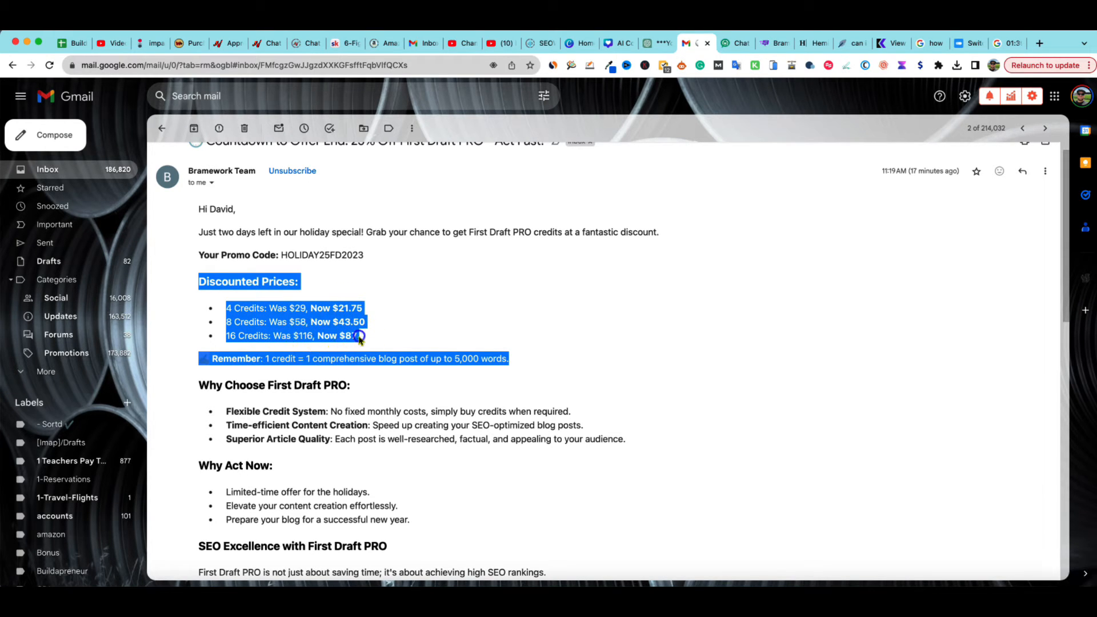
{"action": "left_click_drag", "start_coordinate": [358, 337], "coordinate": [196, 282]}
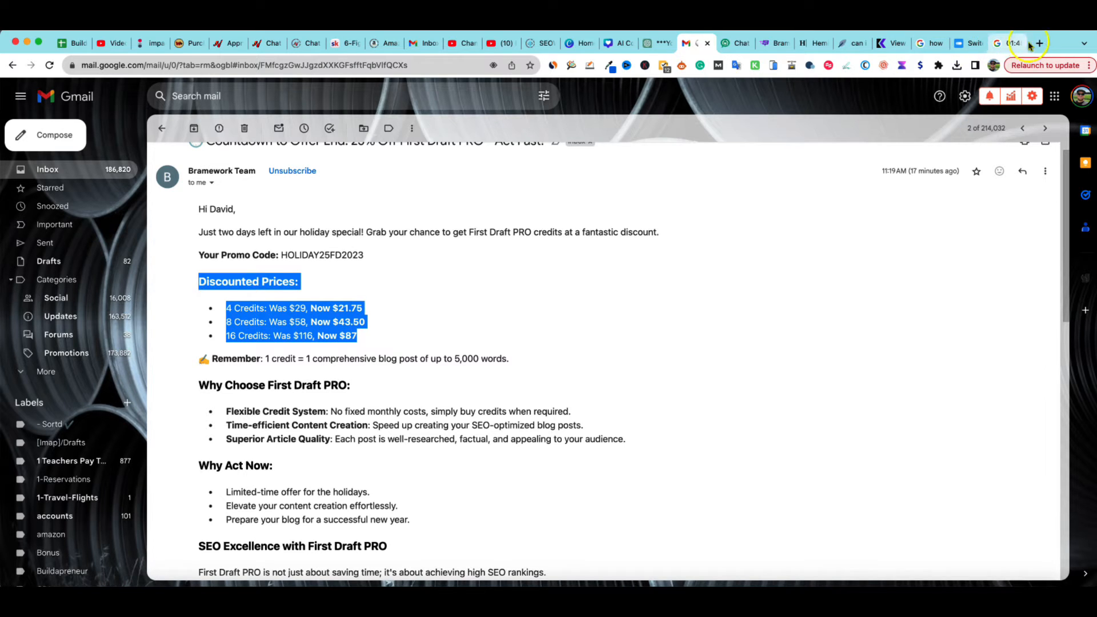
Glance at the Bramework tab, open a new tab and search Google for surfer ai pricing
{"action": "left_click", "coordinate": [765, 45]}
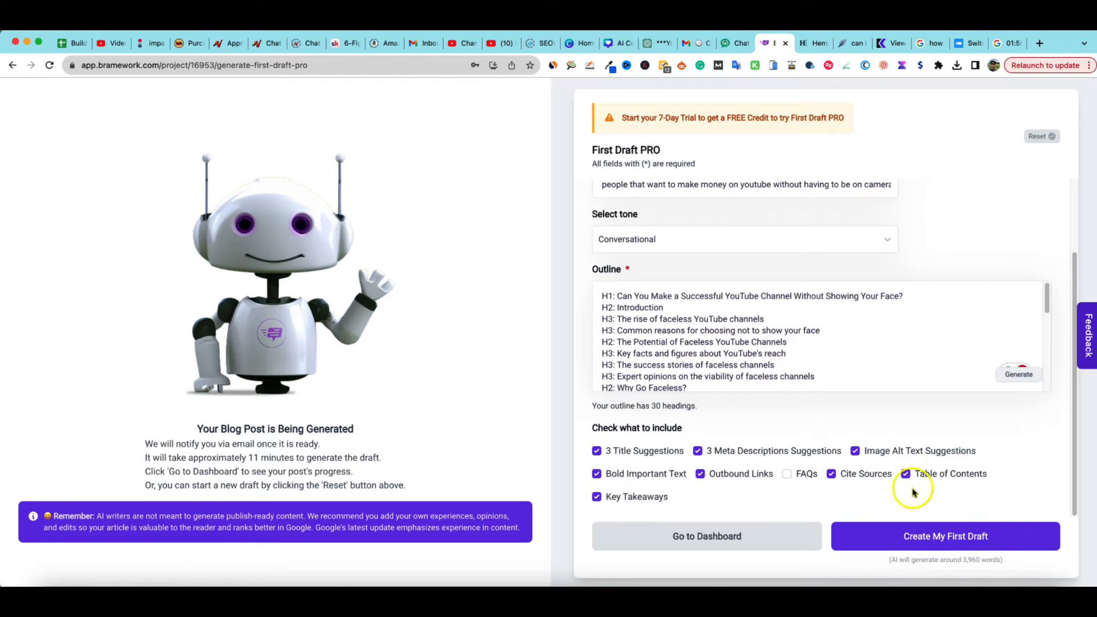
{"action": "left_click", "coordinate": [689, 43]}
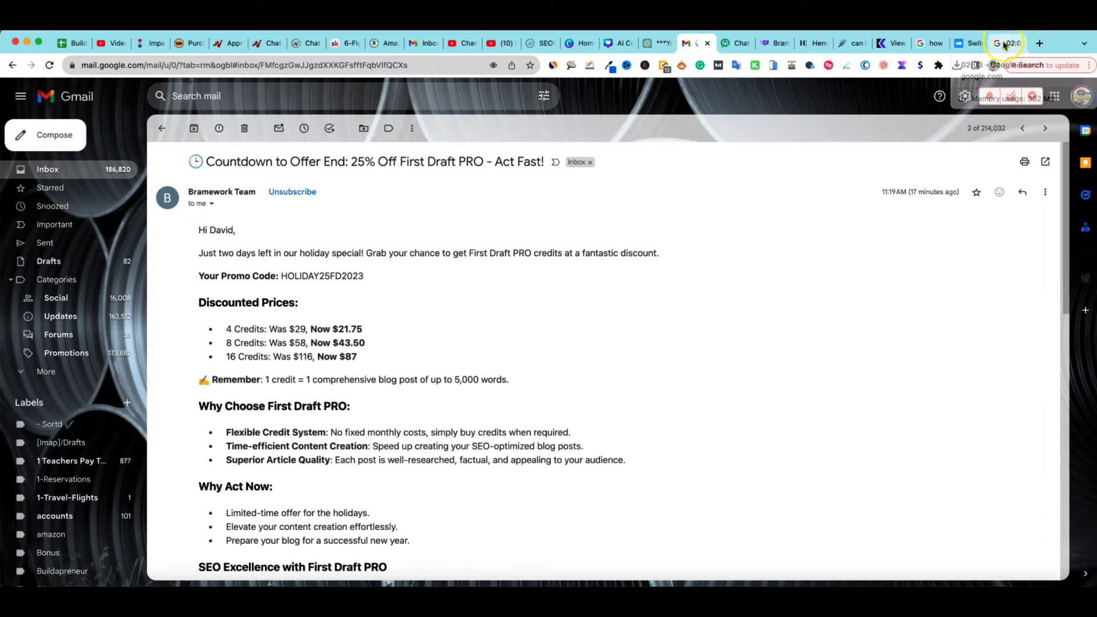
{"action": "left_click", "coordinate": [1039, 44]}
{"action": "type", "text": "surfur ai"}
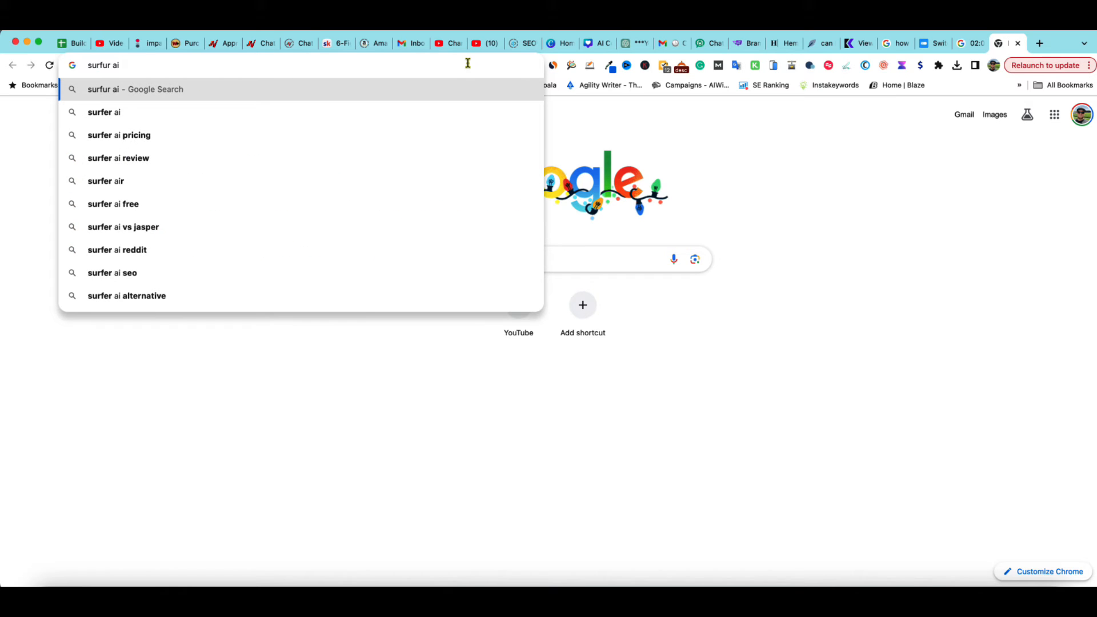
{"action": "left_click", "coordinate": [141, 136]}
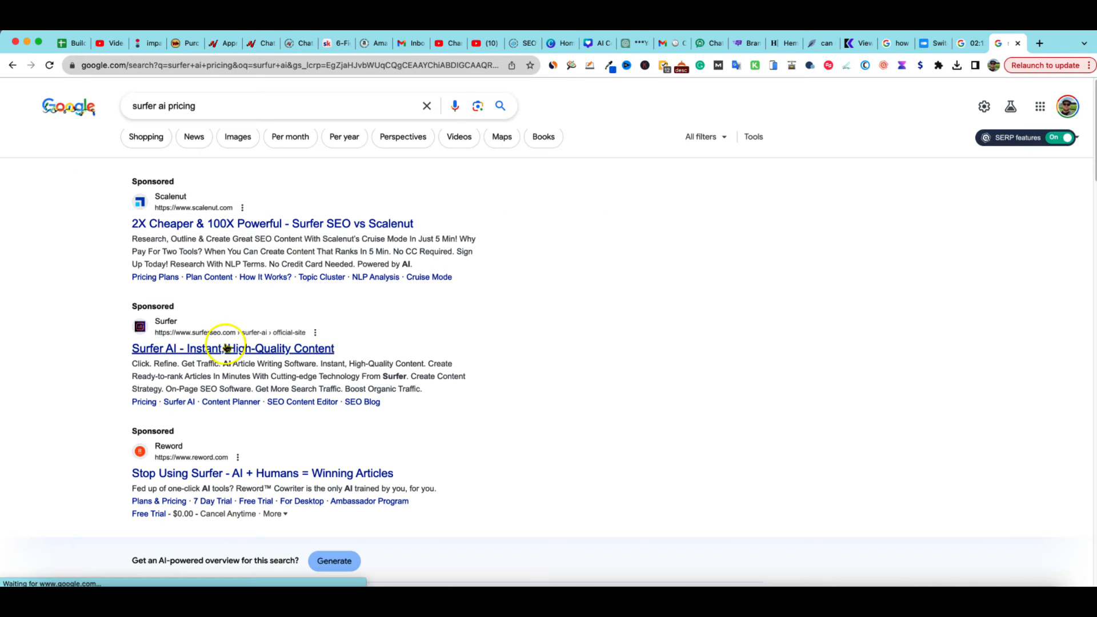
Open Surfer's pricing page from the results, review the plans and accept the cookie notice
{"action": "scroll", "coordinate": [228, 355], "scroll_direction": "down", "scroll_amount": 2}
{"action": "left_click", "coordinate": [171, 498]}
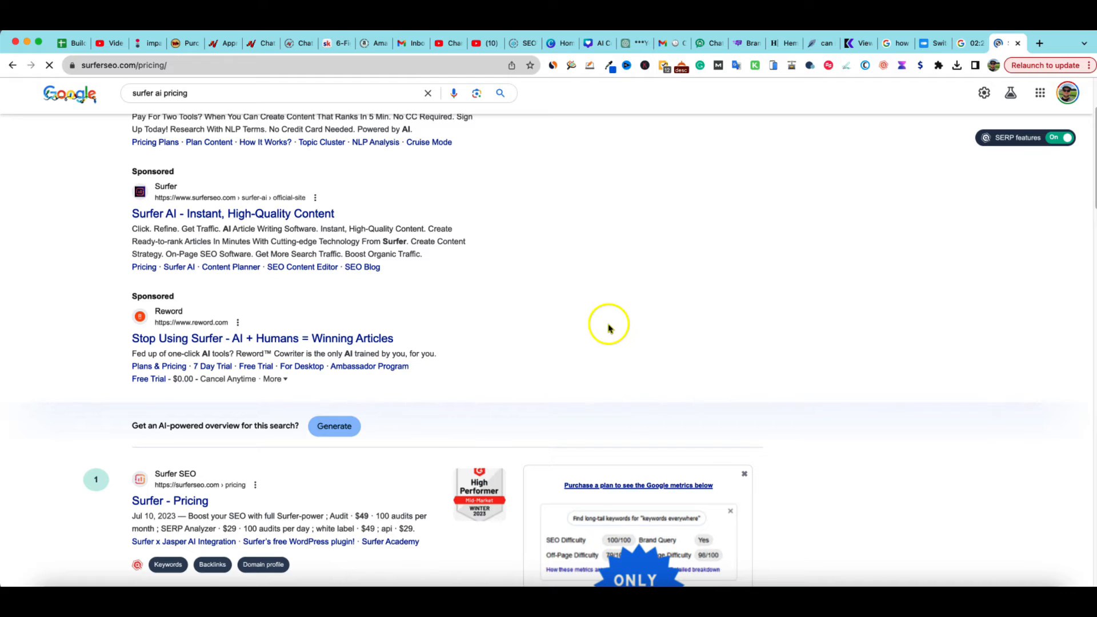
{"action": "scroll", "coordinate": [509, 356], "scroll_direction": "down", "scroll_amount": 5}
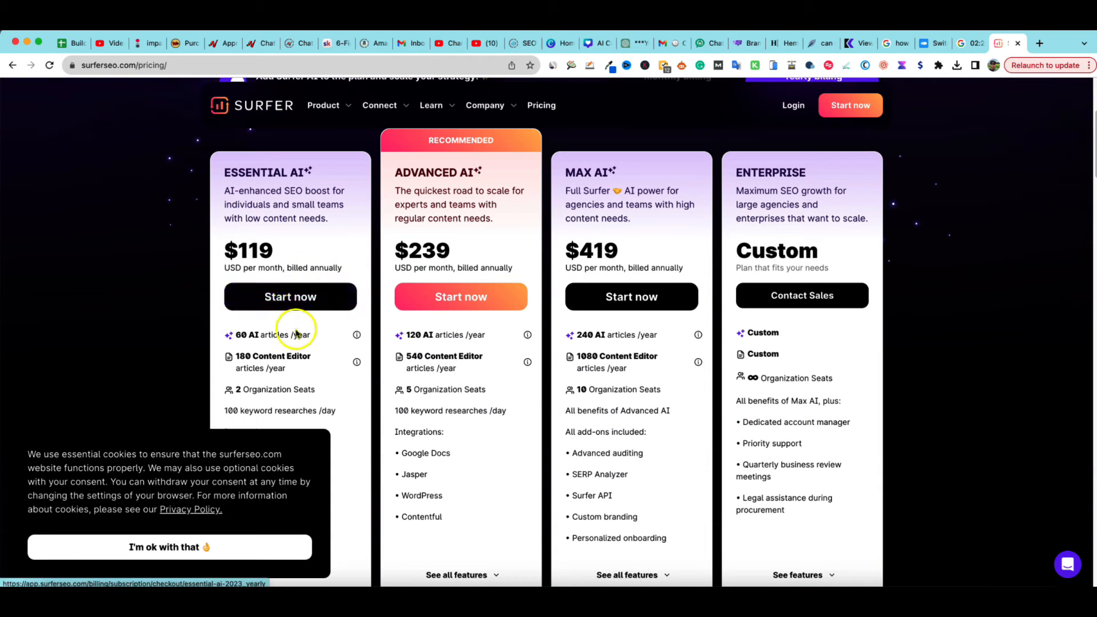
{"action": "mouse_move", "coordinate": [291, 330]}
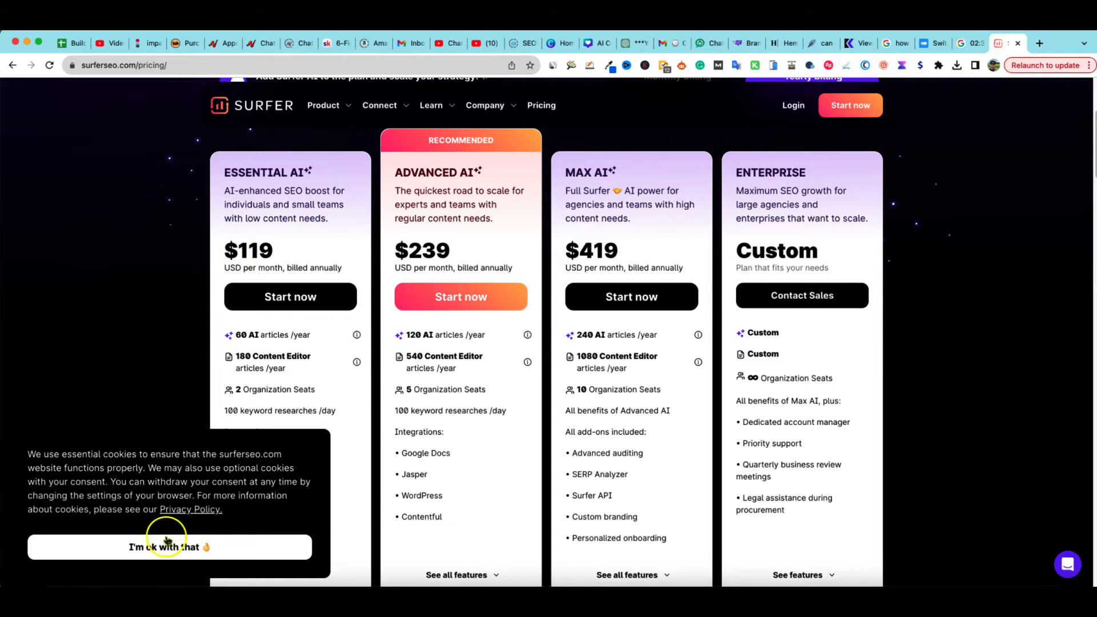
{"action": "scroll", "coordinate": [448, 384], "scroll_direction": "down", "scroll_amount": 5}
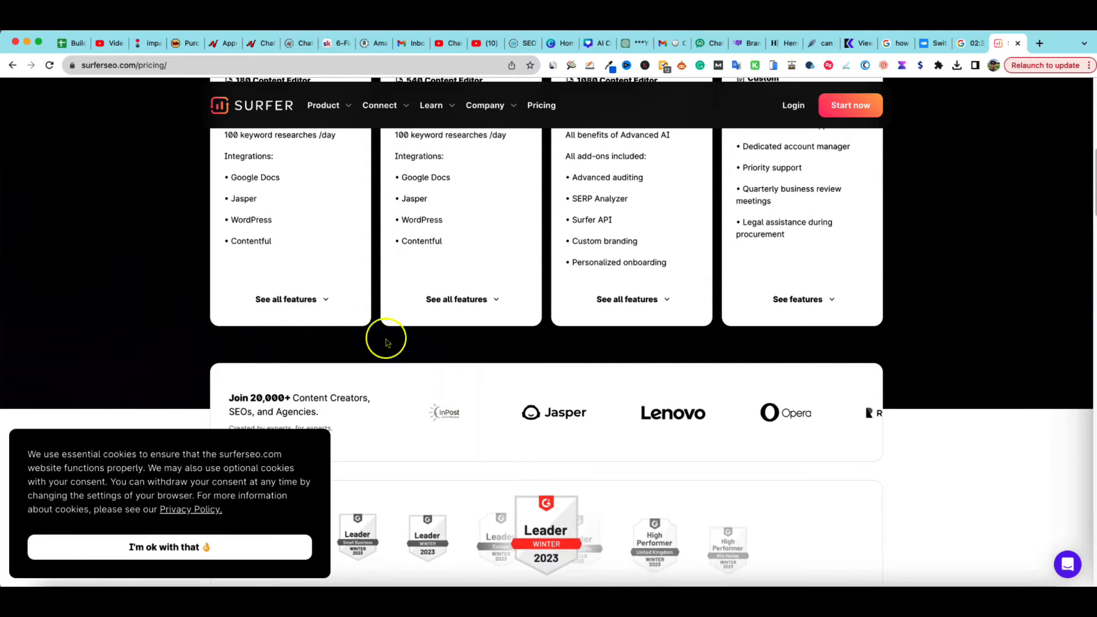
{"action": "scroll", "coordinate": [507, 335], "scroll_direction": "down", "scroll_amount": 5}
{"action": "scroll", "coordinate": [526, 372], "scroll_direction": "up", "scroll_amount": 9}
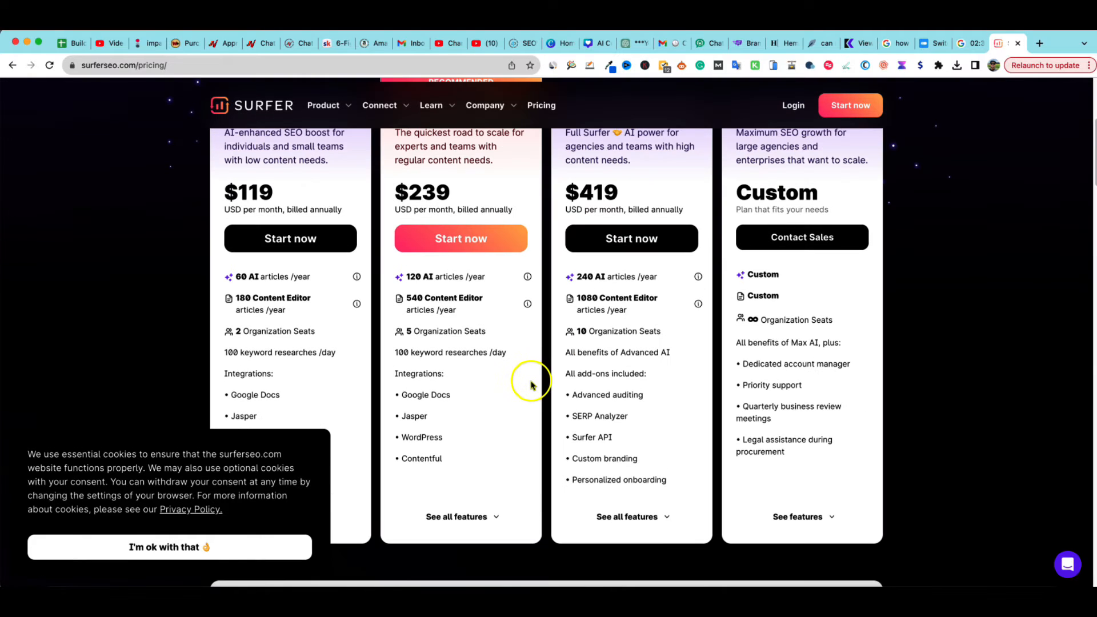
{"action": "scroll", "coordinate": [491, 386], "scroll_direction": "up", "scroll_amount": 1}
{"action": "left_click", "coordinate": [206, 547]}
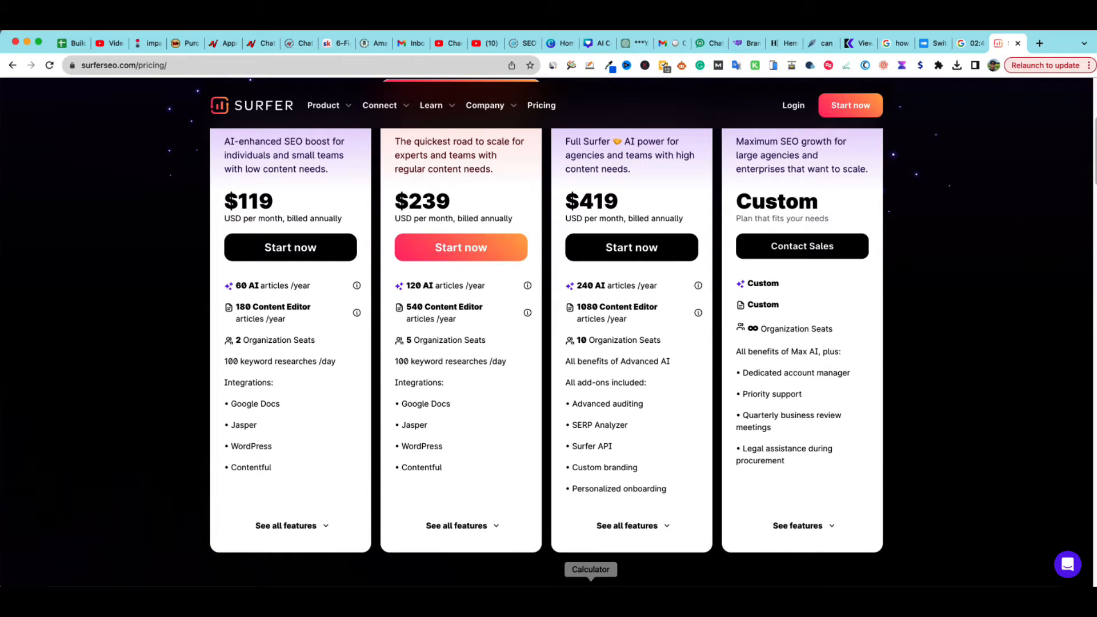
Open Calculator and compute (119 + 59) × 12 ÷ 60 to estimate the cost per article
{"action": "left_click", "coordinate": [590, 594]}
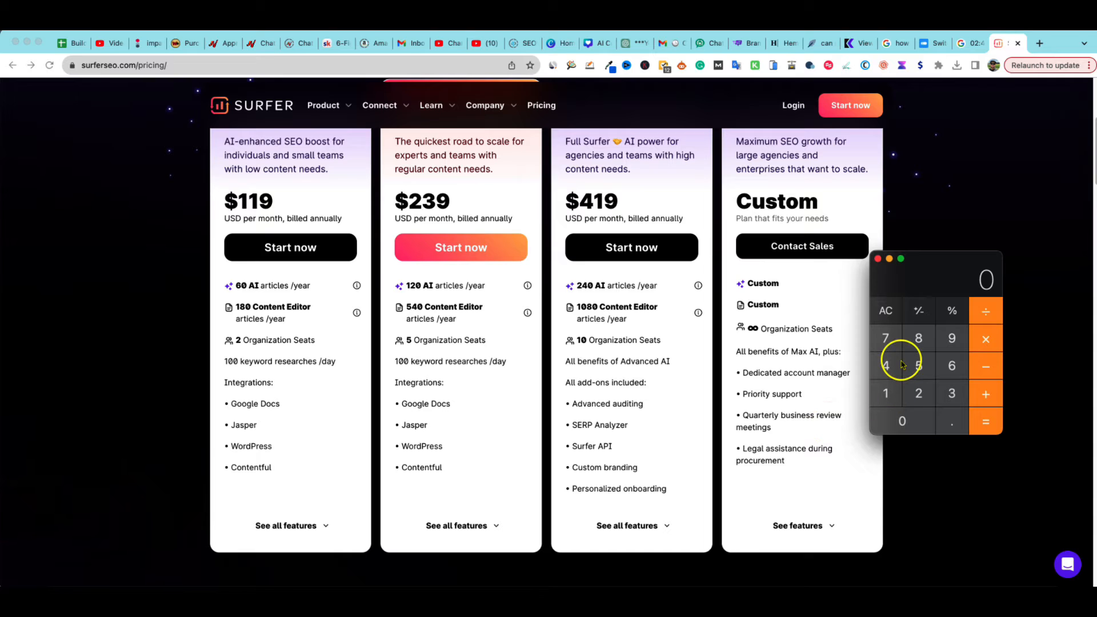
{"action": "left_click", "coordinate": [885, 393]}
{"action": "left_click", "coordinate": [886, 393]}
{"action": "left_click", "coordinate": [950, 338]}
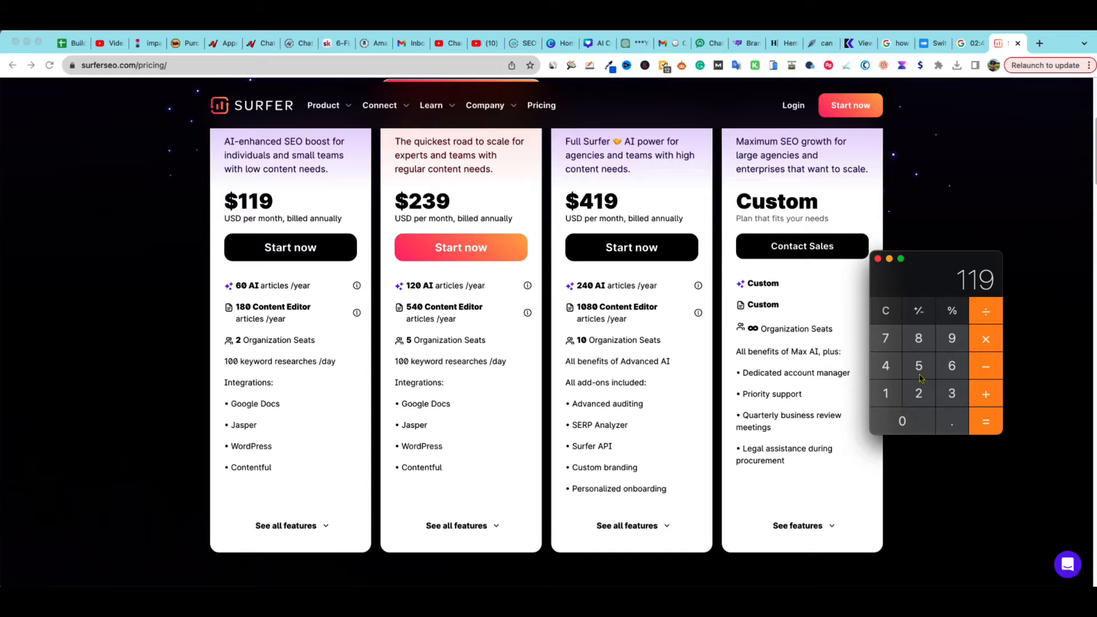
{"action": "left_click", "coordinate": [987, 392]}
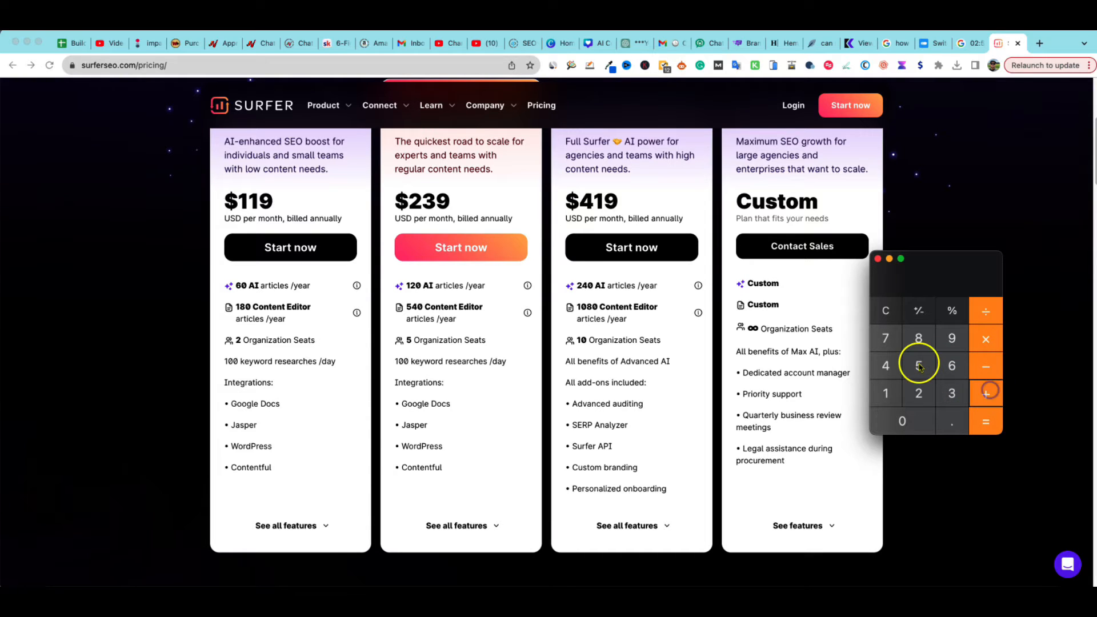
{"action": "left_click", "coordinate": [918, 366]}
{"action": "left_click", "coordinate": [951, 338]}
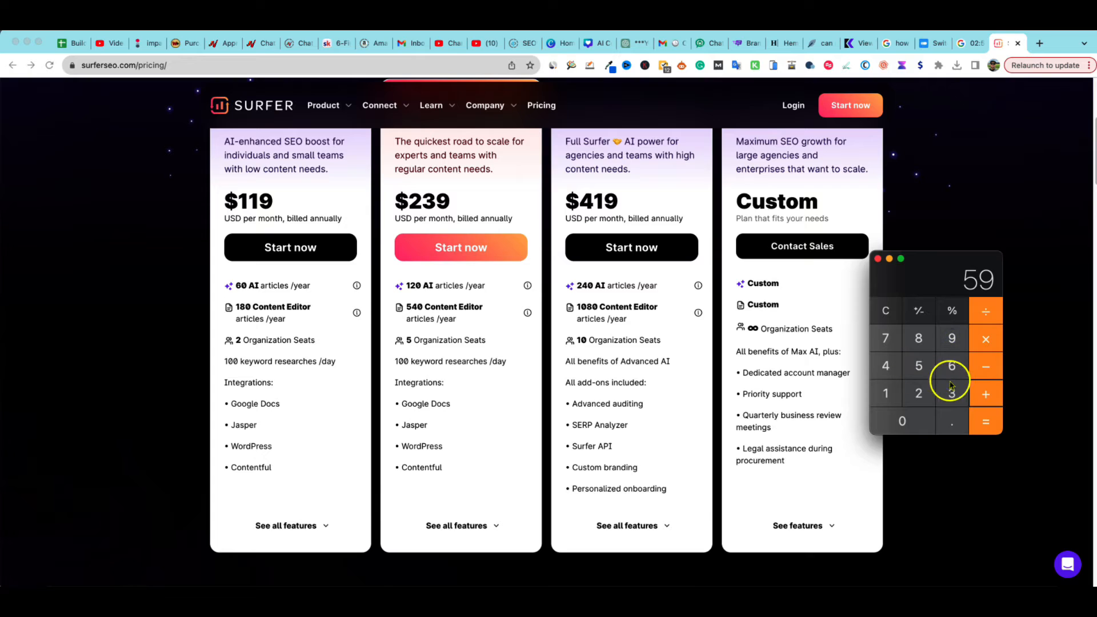
{"action": "left_click", "coordinate": [978, 423]}
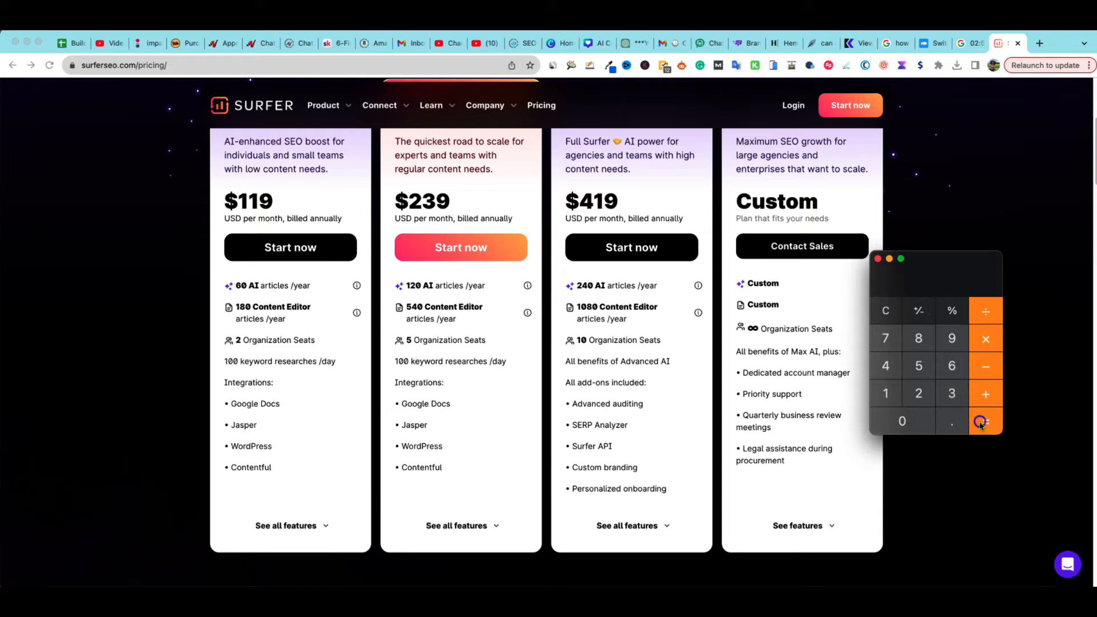
{"action": "left_click", "coordinate": [985, 338]}
{"action": "left_click", "coordinate": [885, 393]}
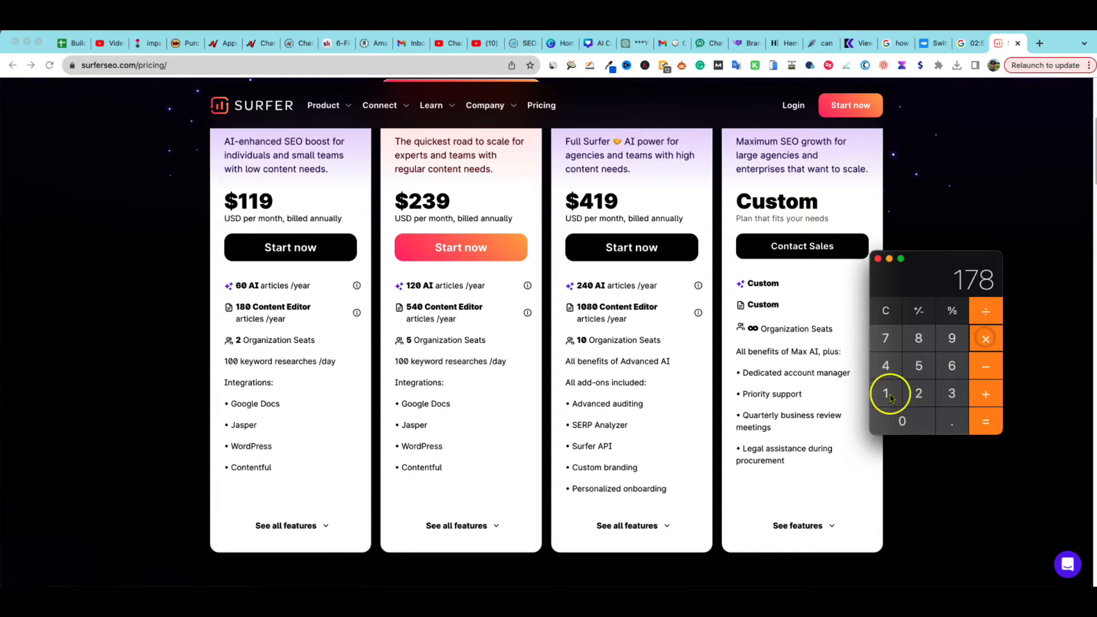
{"action": "left_click", "coordinate": [914, 395]}
{"action": "left_click", "coordinate": [985, 422]}
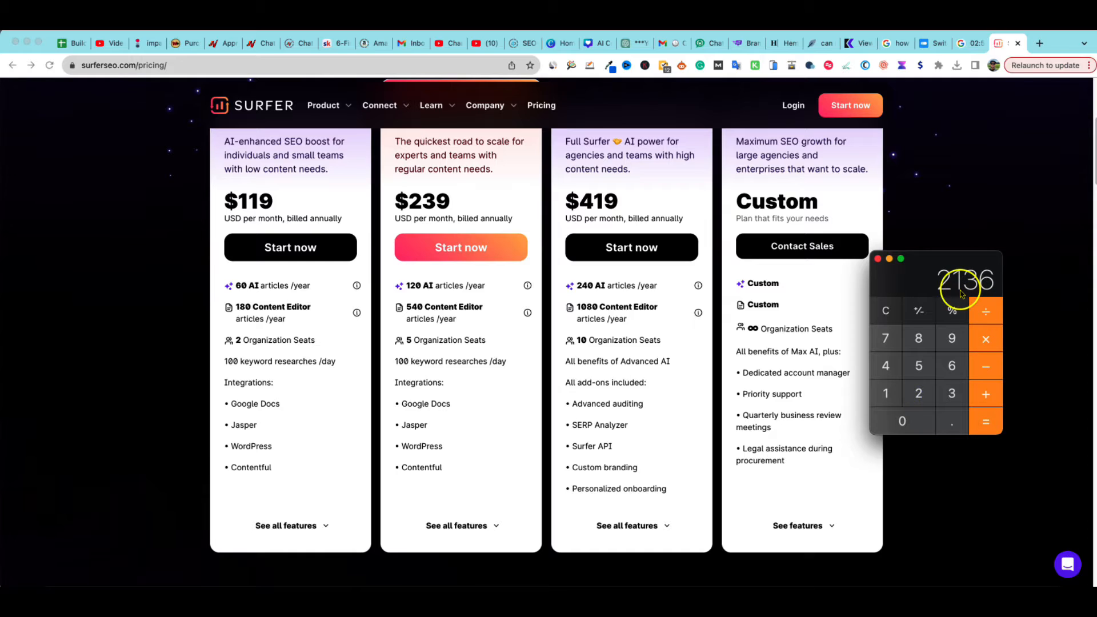
{"action": "left_click", "coordinate": [986, 313]}
{"action": "left_click", "coordinate": [953, 368]}
{"action": "left_click", "coordinate": [903, 421]}
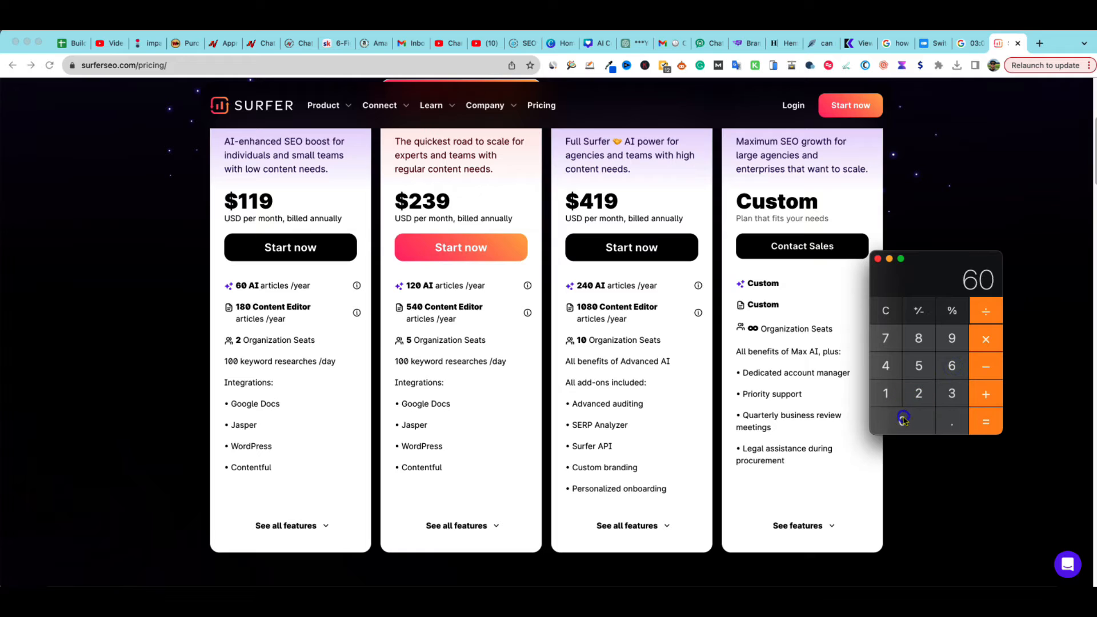
{"action": "left_click", "coordinate": [988, 420]}
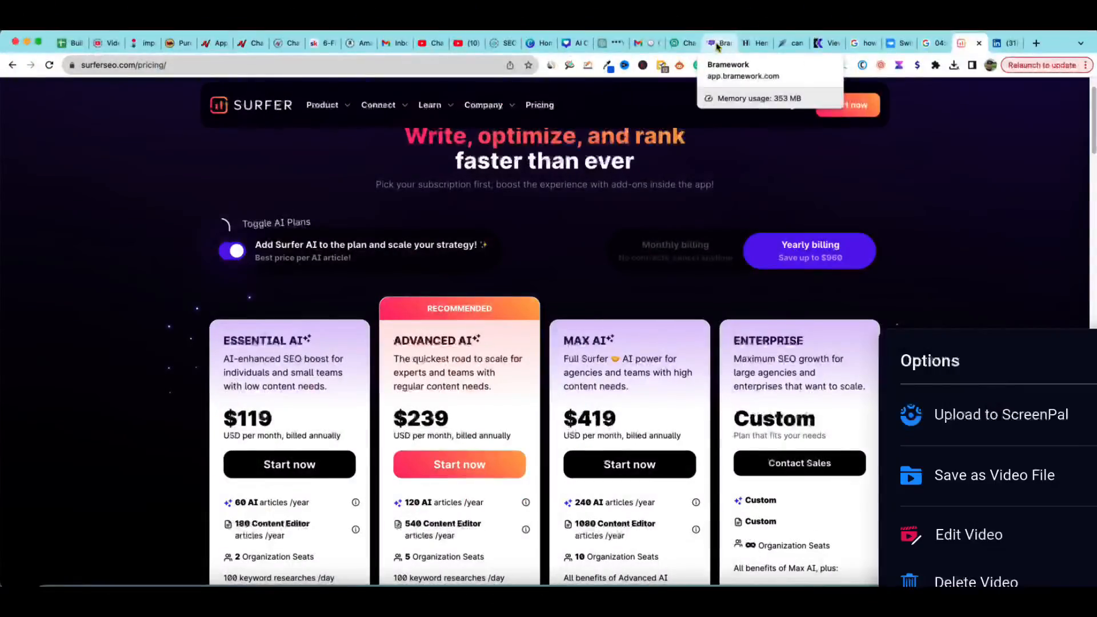
Highlight the discounted credit prices in the promo email, then return to the Bramework dashboard to check the draft
{"action": "left_click", "coordinate": [716, 44]}
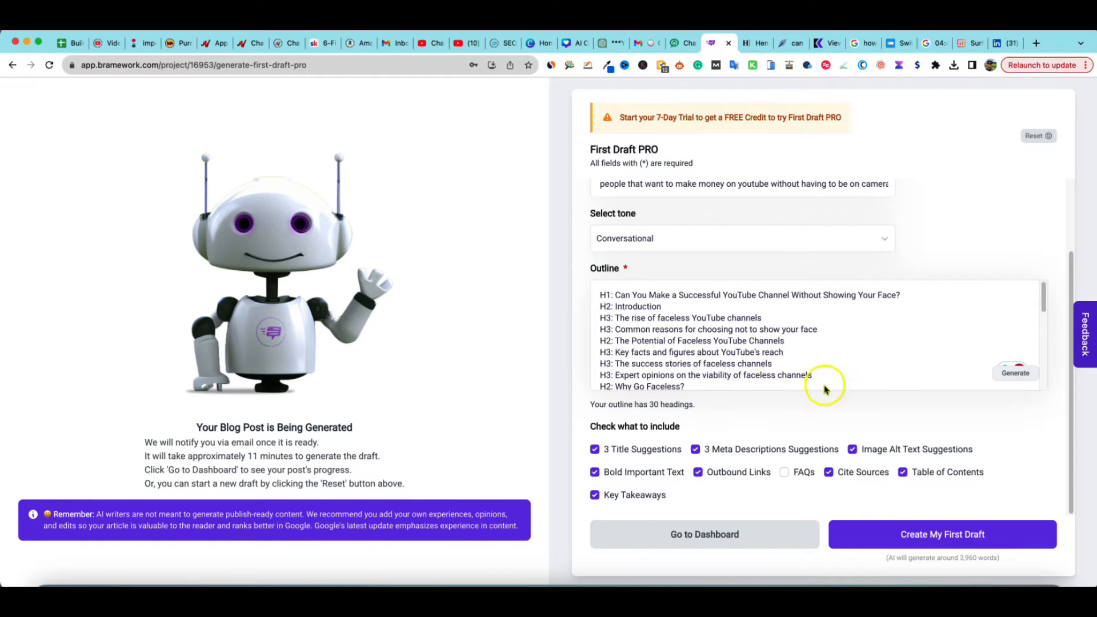
{"action": "left_click", "coordinate": [639, 43]}
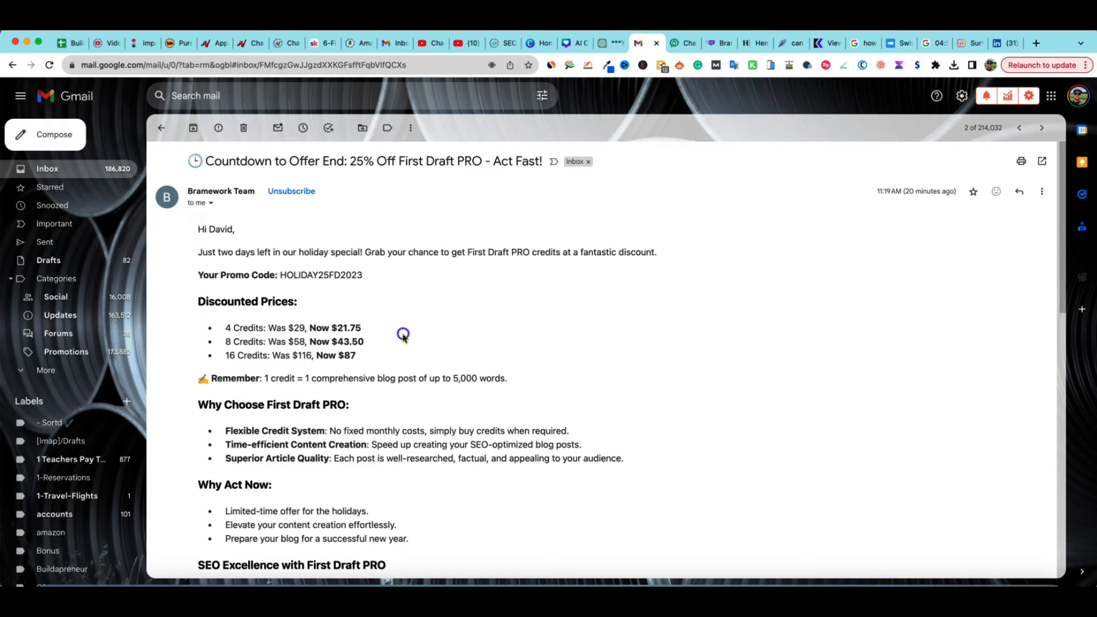
{"action": "left_click_drag", "start_coordinate": [225, 328], "coordinate": [403, 356]}
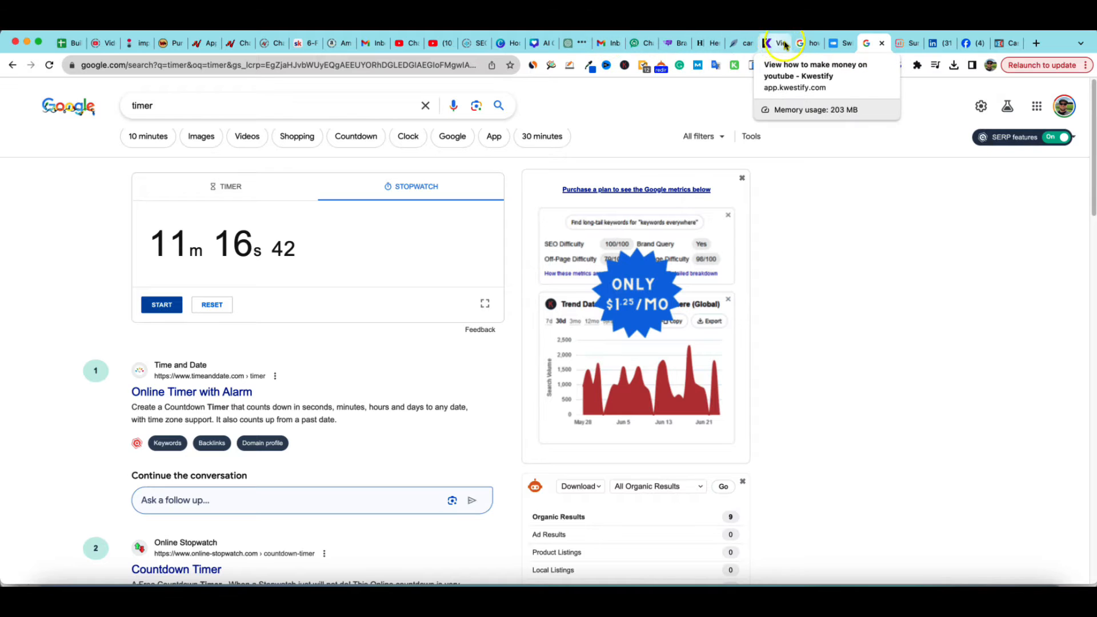
{"action": "left_click", "coordinate": [667, 43]}
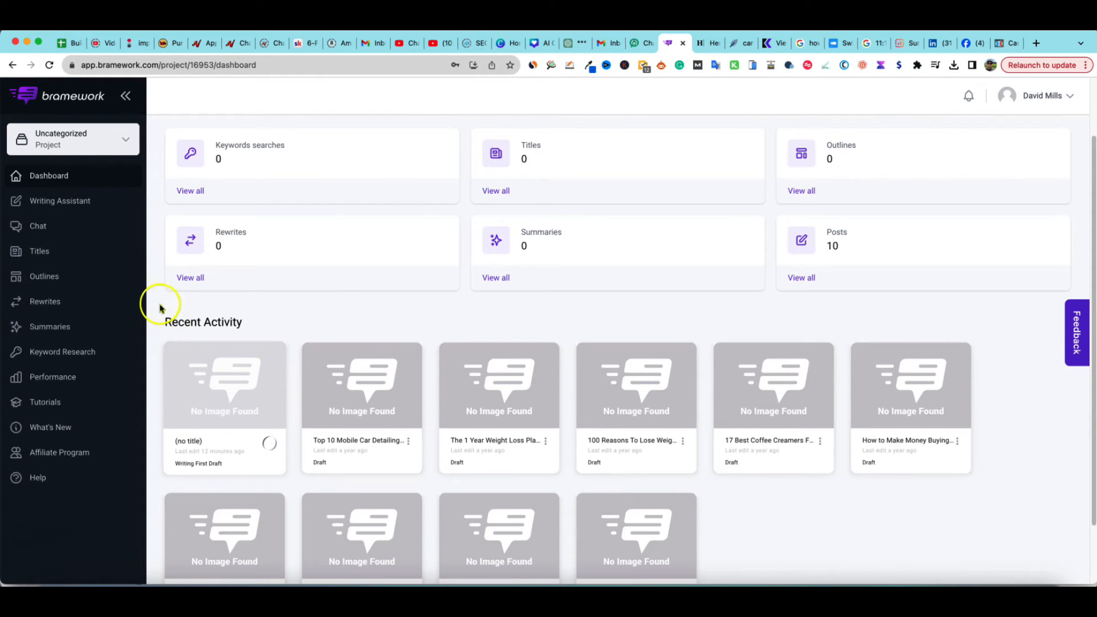
Refresh the Bramework dashboard and read the 'Your First Draft is Ready!' notification email in Gmail
{"action": "left_click", "coordinate": [49, 66]}
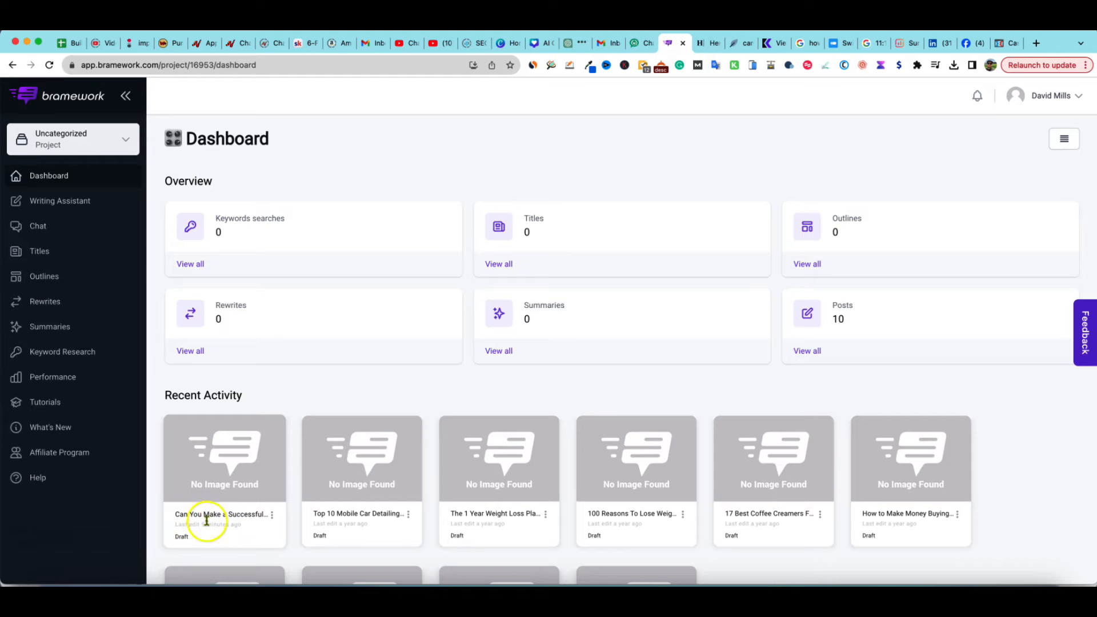
{"action": "left_click", "coordinate": [602, 43]}
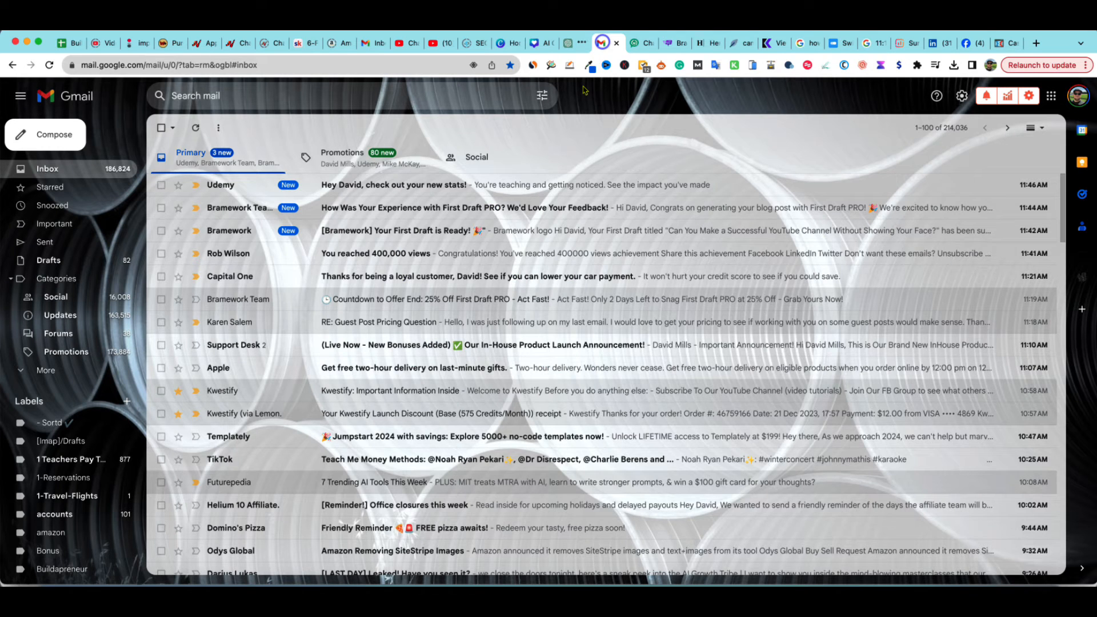
{"action": "left_click", "coordinate": [445, 230]}
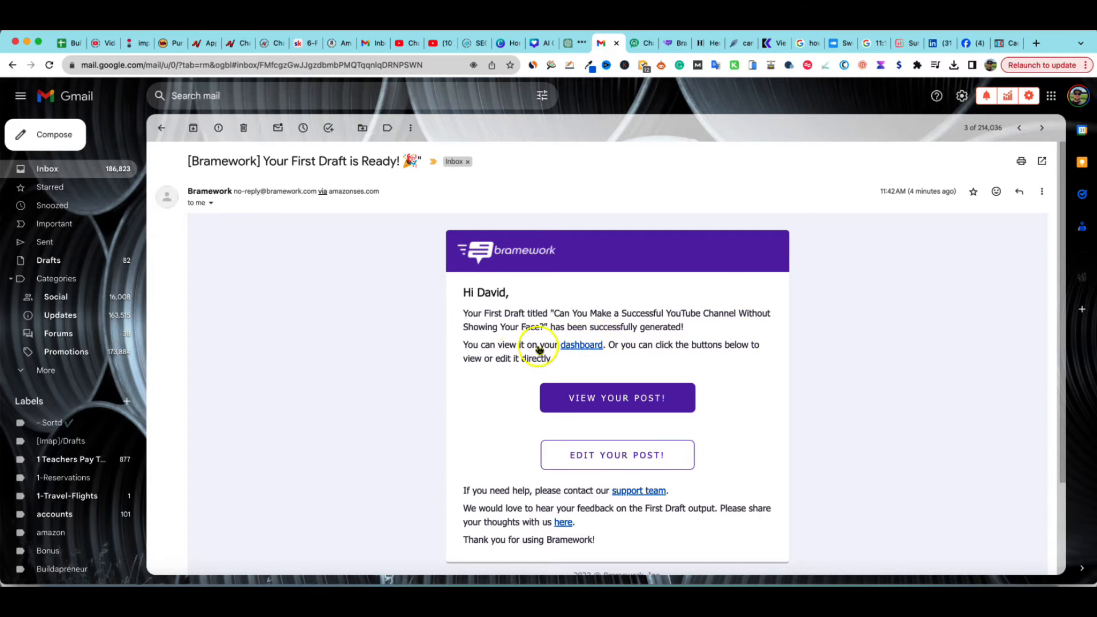
{"action": "scroll", "coordinate": [488, 478], "scroll_direction": "down", "scroll_amount": 3}
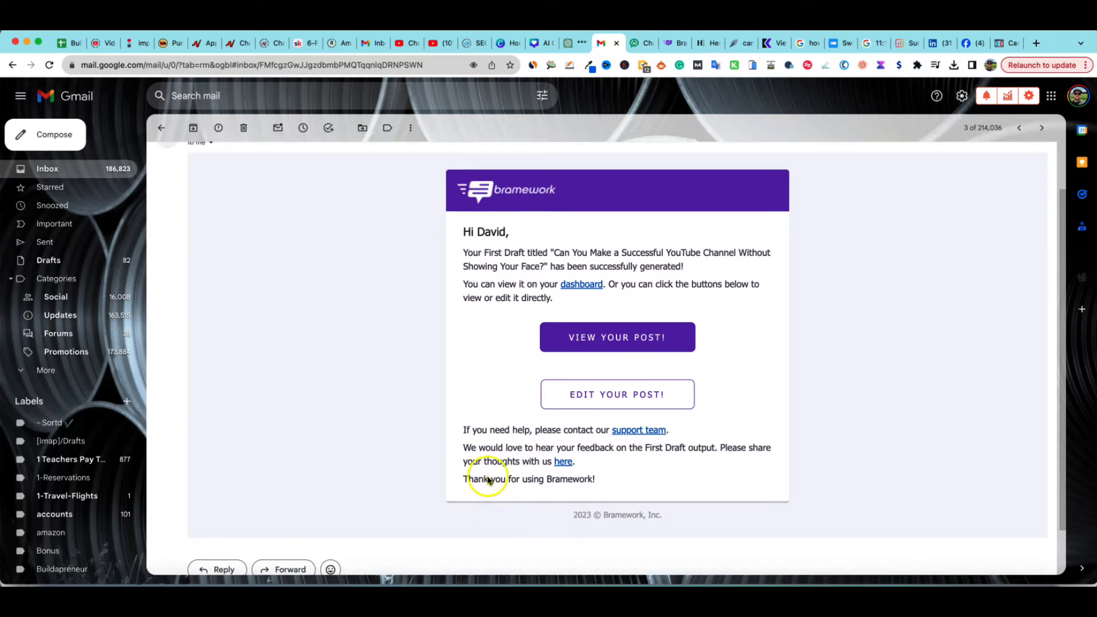
{"action": "scroll", "coordinate": [490, 478], "scroll_direction": "up", "scroll_amount": 3}
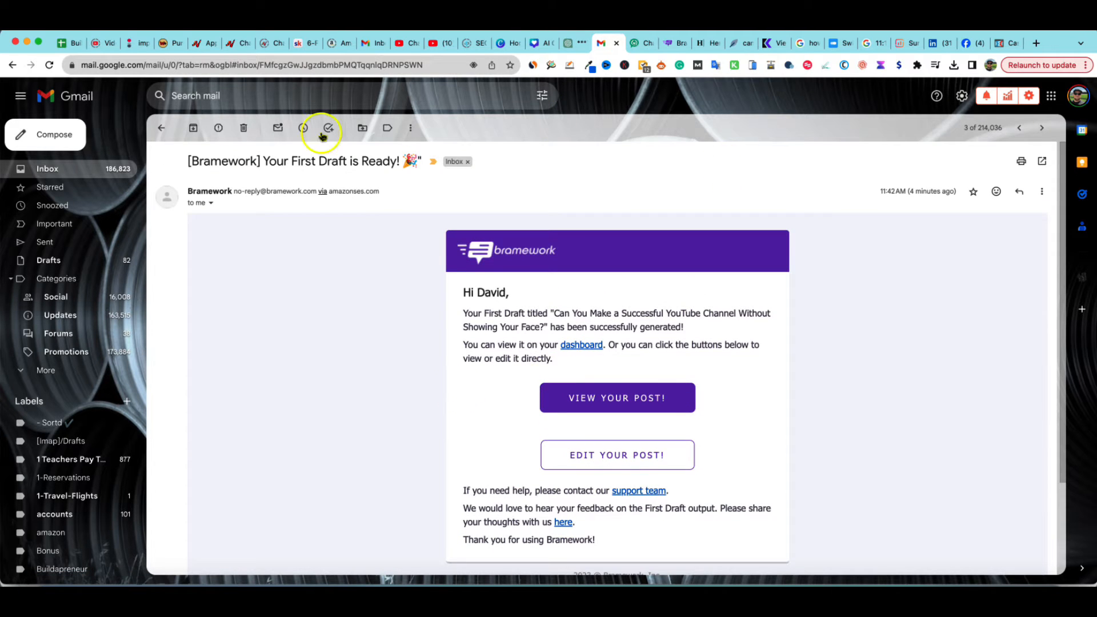
Open the First Draft PRO feedback email and look through its linked feedback form
{"action": "left_click", "coordinate": [161, 128]}
{"action": "left_click", "coordinate": [337, 207]}
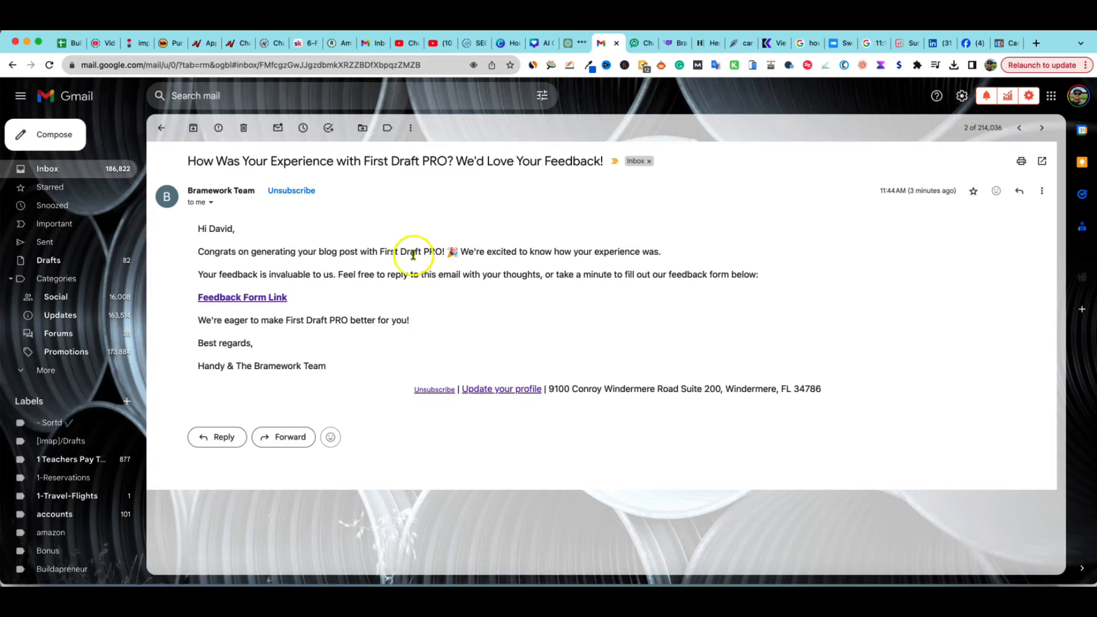
{"action": "left_click", "coordinate": [263, 298]}
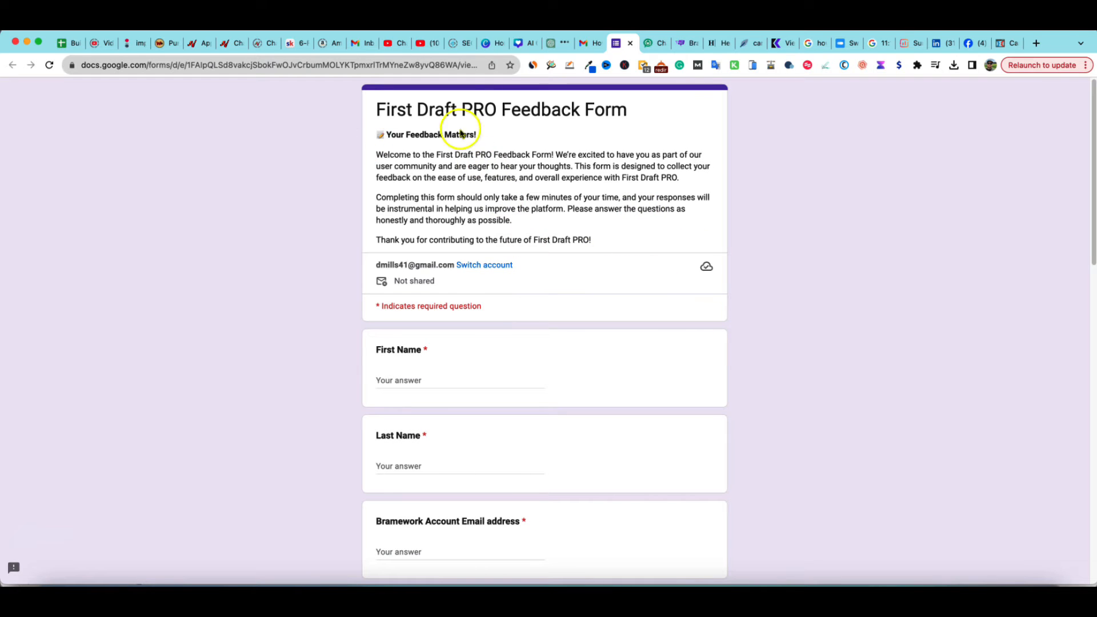
{"action": "scroll", "coordinate": [483, 400], "scroll_direction": "down", "scroll_amount": 10}
{"action": "scroll", "coordinate": [486, 434], "scroll_direction": "down", "scroll_amount": 4}
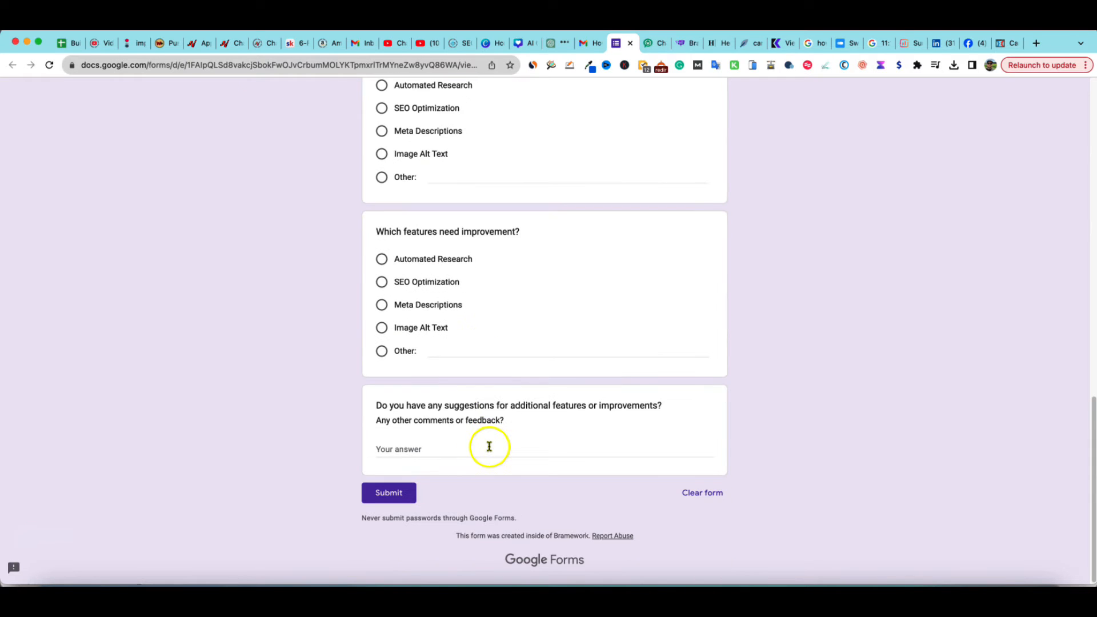
{"action": "scroll", "coordinate": [497, 423], "scroll_direction": "up", "scroll_amount": 15}
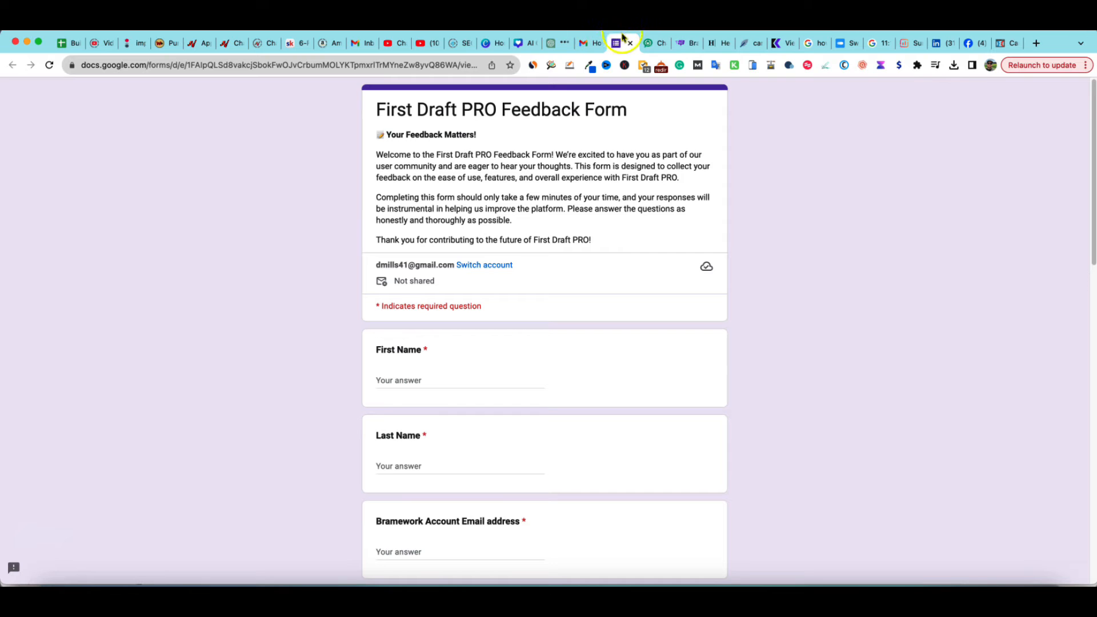
Return to Bramework and open the 'Can You Make a Successful YouTube Channel Without Showing Your Face?' draft
{"action": "left_click", "coordinate": [681, 44]}
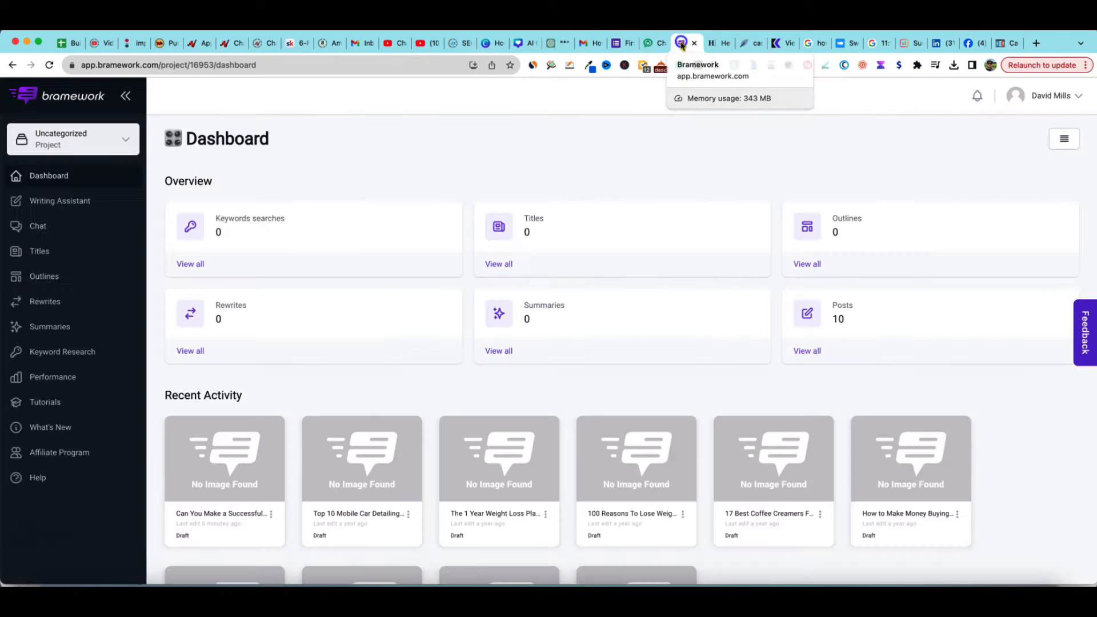
{"action": "left_click", "coordinate": [237, 482]}
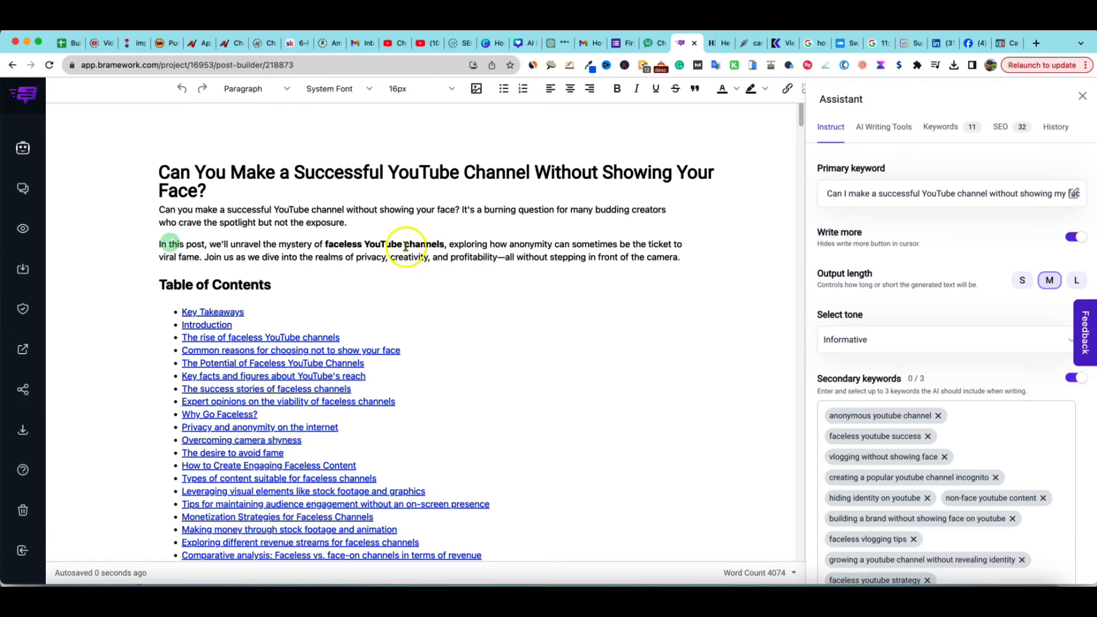
Open a new tab and search Google for content at scale pricing
{"action": "left_click", "coordinate": [1036, 43]}
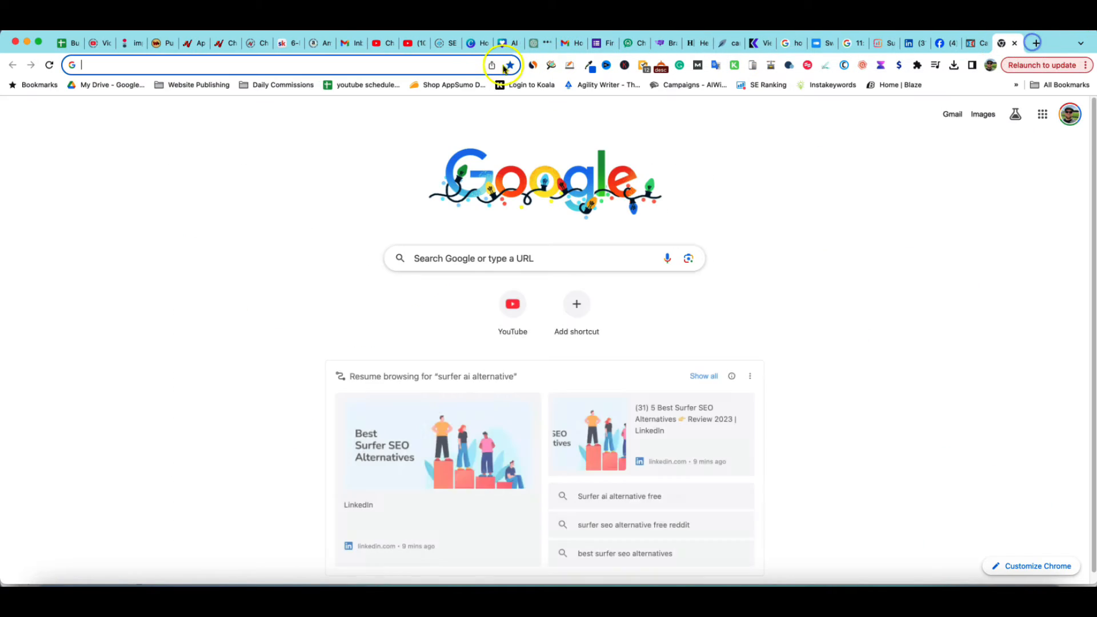
{"action": "left_click", "coordinate": [460, 65]}
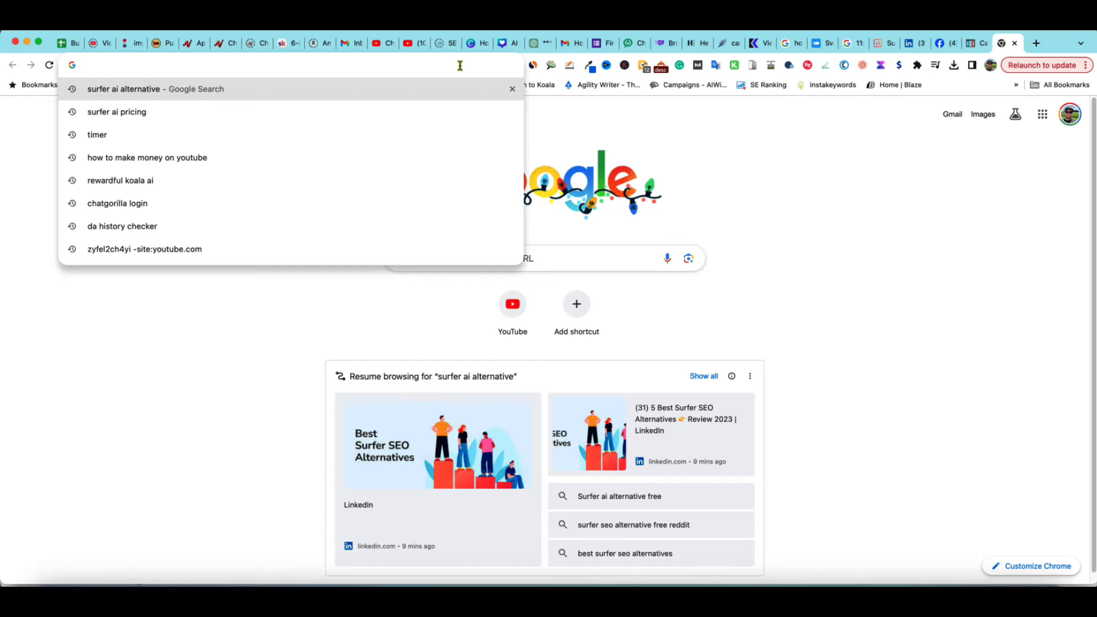
{"action": "type", "text": "co"}
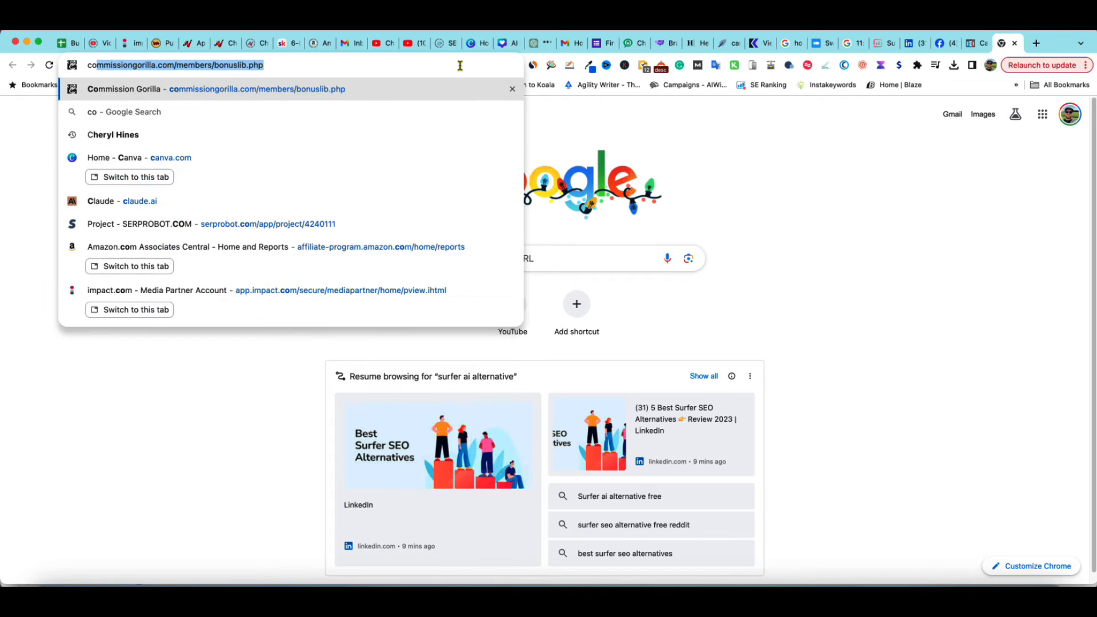
{"action": "type", "text": "ntent at scale"}
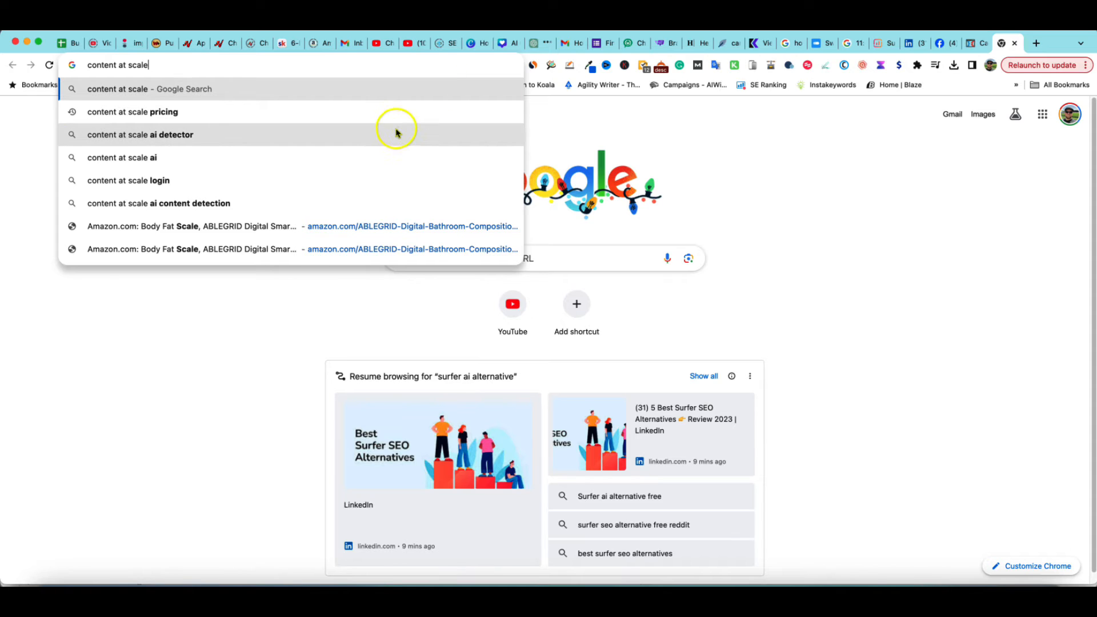
{"action": "left_click", "coordinate": [341, 113]}
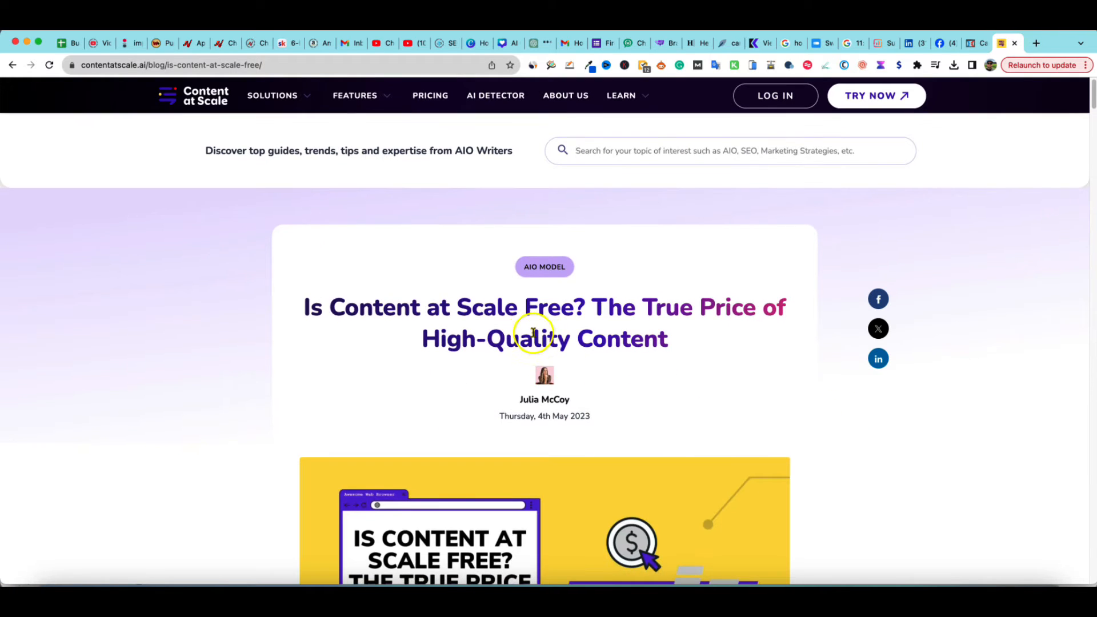
Read through the Content at Scale pricing article down to its FAQ section
{"action": "scroll", "coordinate": [588, 354], "scroll_direction": "down", "scroll_amount": 5}
{"action": "scroll", "coordinate": [590, 353], "scroll_direction": "down", "scroll_amount": 10}
{"action": "scroll", "coordinate": [605, 367], "scroll_direction": "up", "scroll_amount": 10}
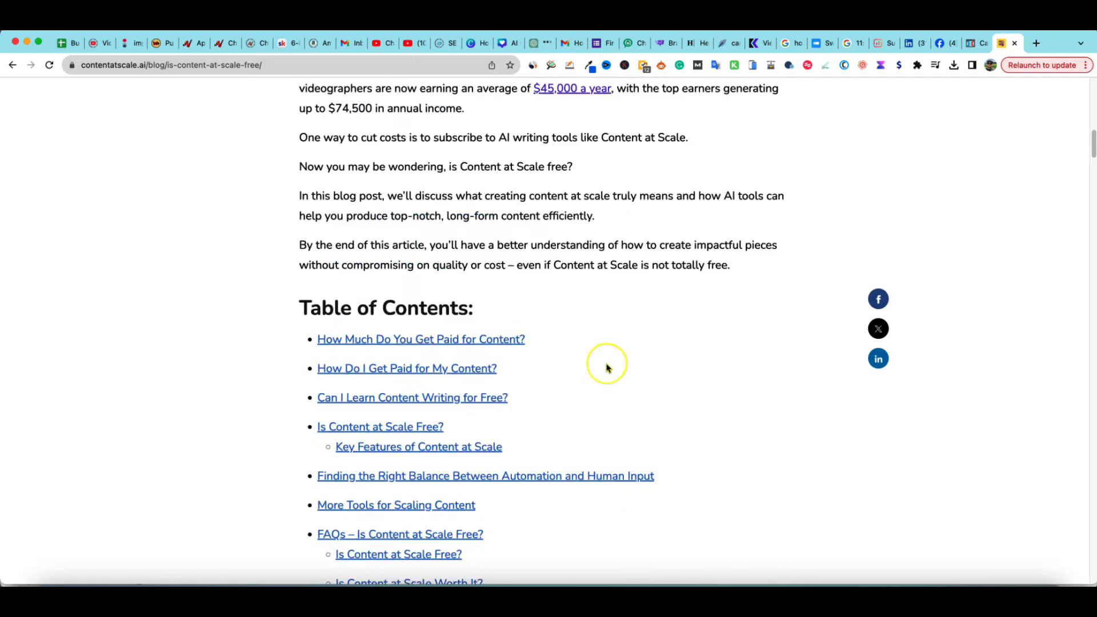
{"action": "scroll", "coordinate": [608, 367], "scroll_direction": "down", "scroll_amount": 10}
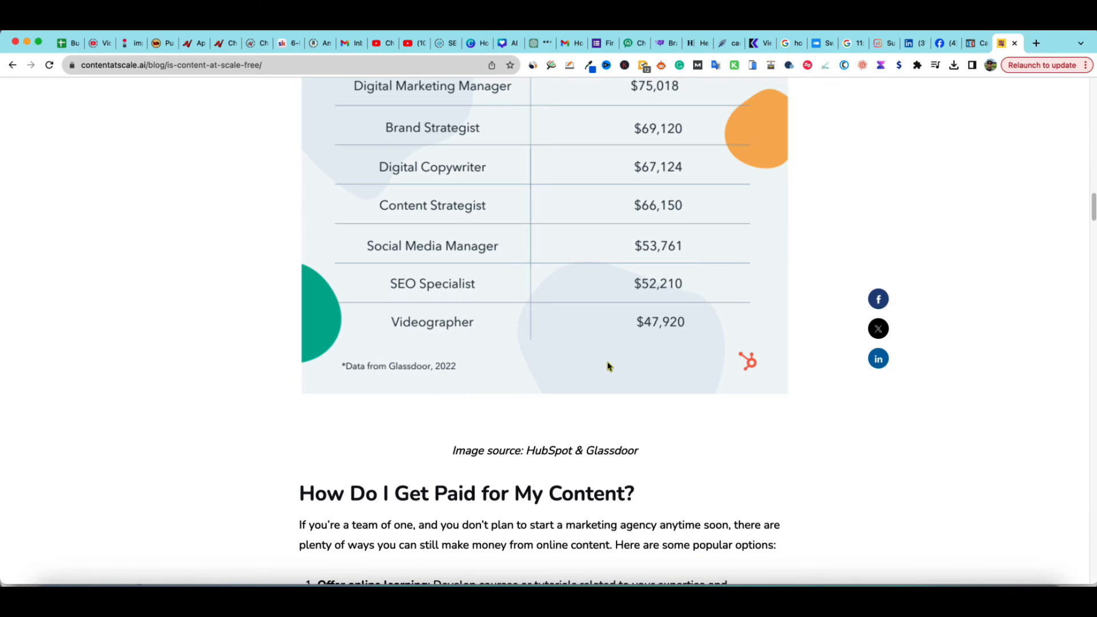
{"action": "scroll", "coordinate": [624, 351], "scroll_direction": "up", "scroll_amount": 1}
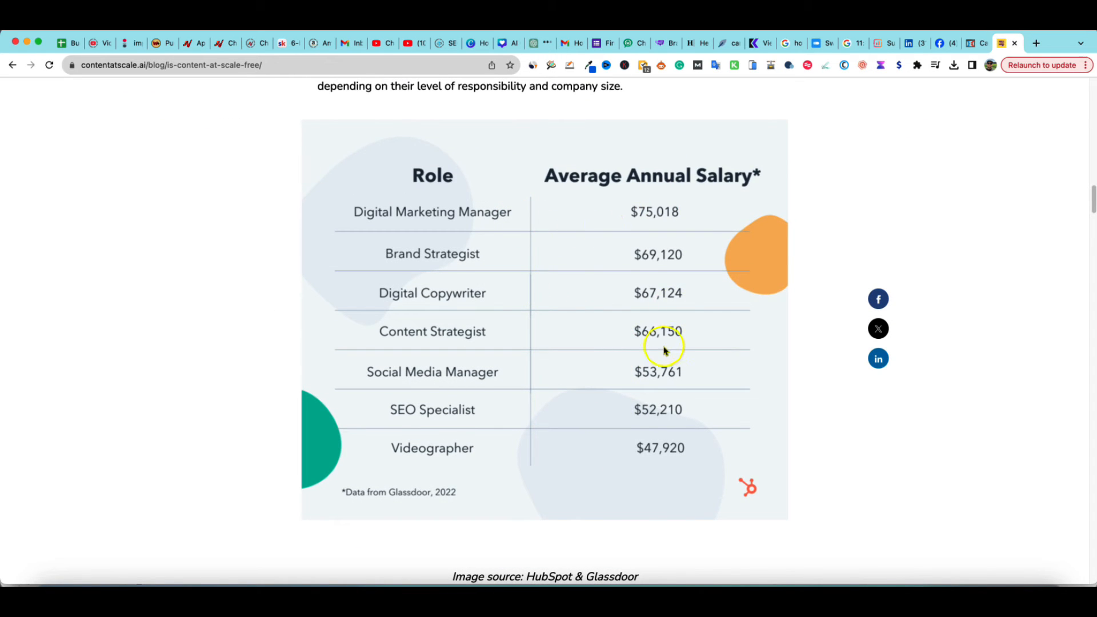
{"action": "scroll", "coordinate": [661, 354], "scroll_direction": "down", "scroll_amount": 10}
{"action": "scroll", "coordinate": [661, 364], "scroll_direction": "down", "scroll_amount": 15}
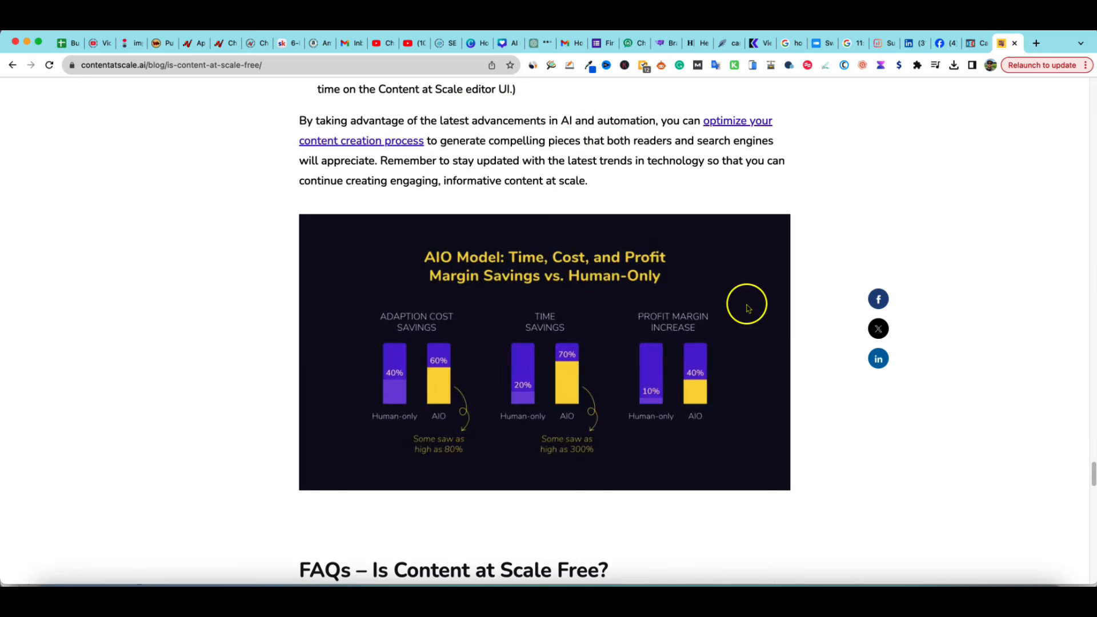
{"action": "scroll", "coordinate": [595, 338], "scroll_direction": "up", "scroll_amount": 4}
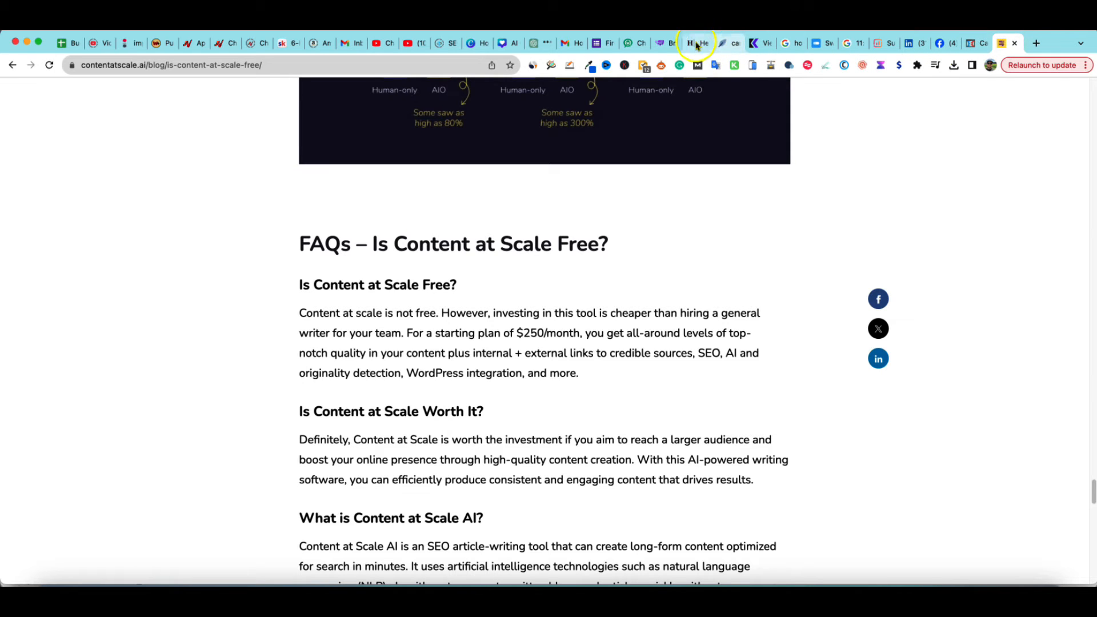
Return to the draft and scroll through its table of contents, key takeaways and introduction
{"action": "left_click", "coordinate": [673, 45]}
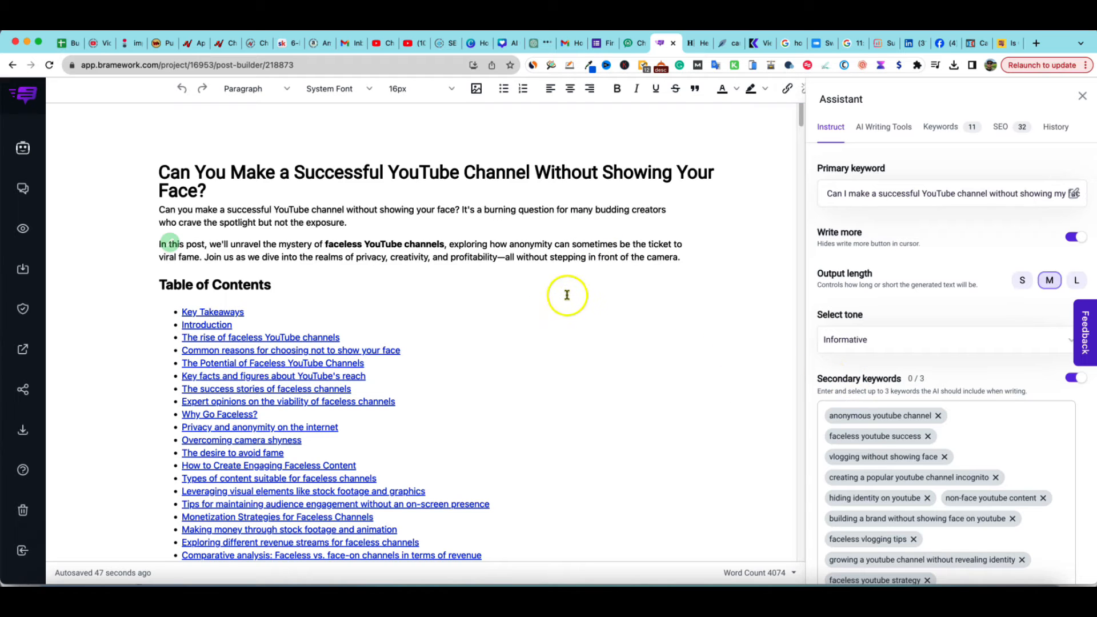
{"action": "scroll", "coordinate": [607, 306], "scroll_direction": "down", "scroll_amount": 2}
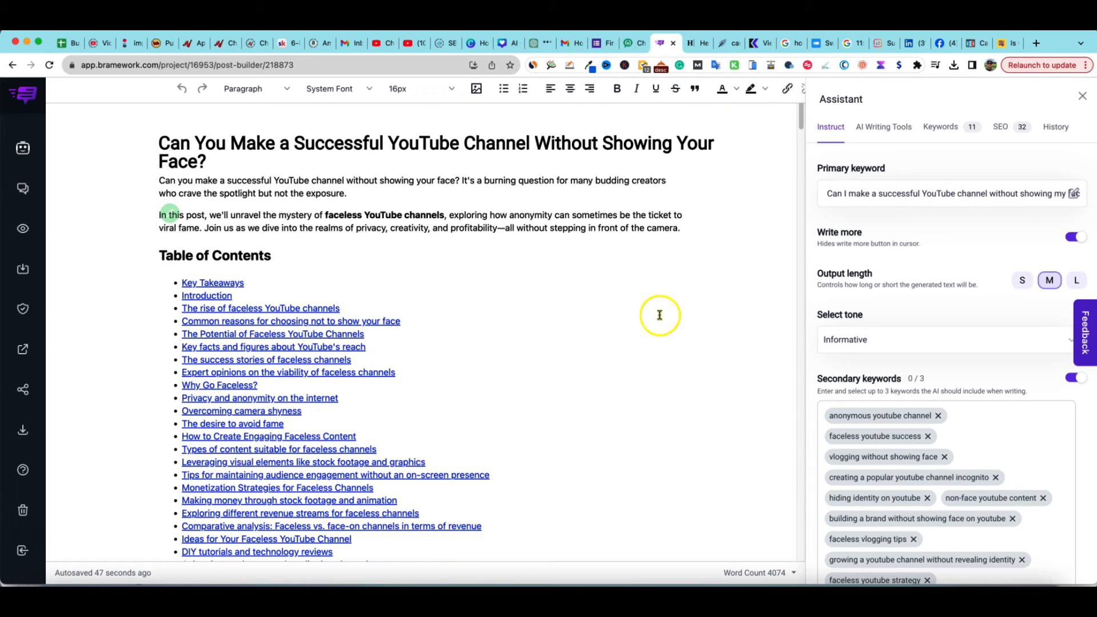
{"action": "scroll", "coordinate": [625, 321], "scroll_direction": "down", "scroll_amount": 5}
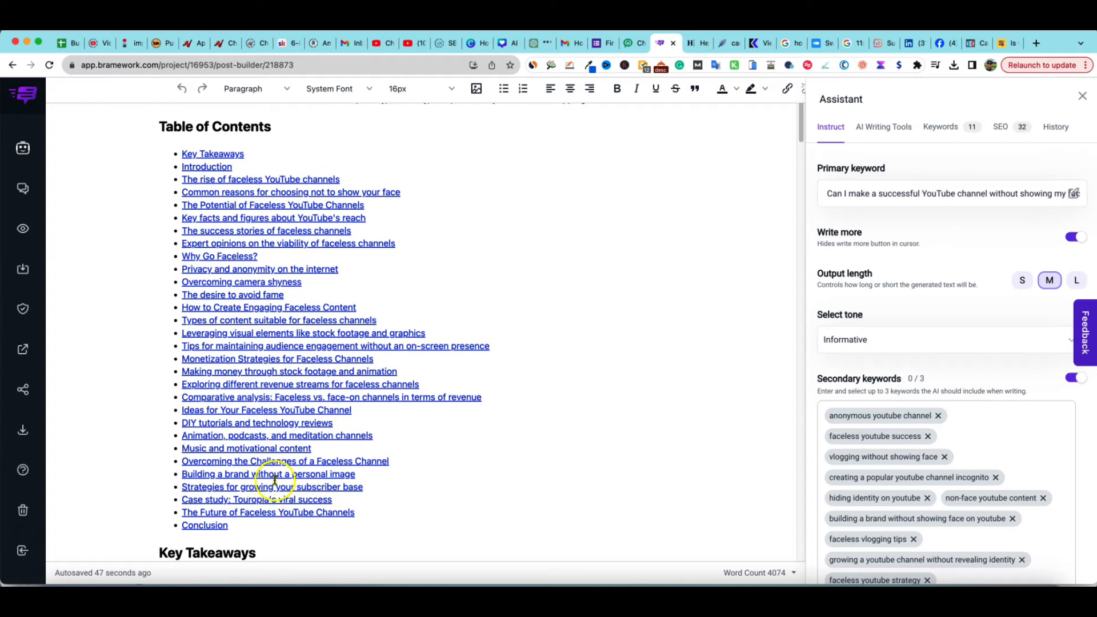
{"action": "scroll", "coordinate": [382, 503], "scroll_direction": "down", "scroll_amount": 5}
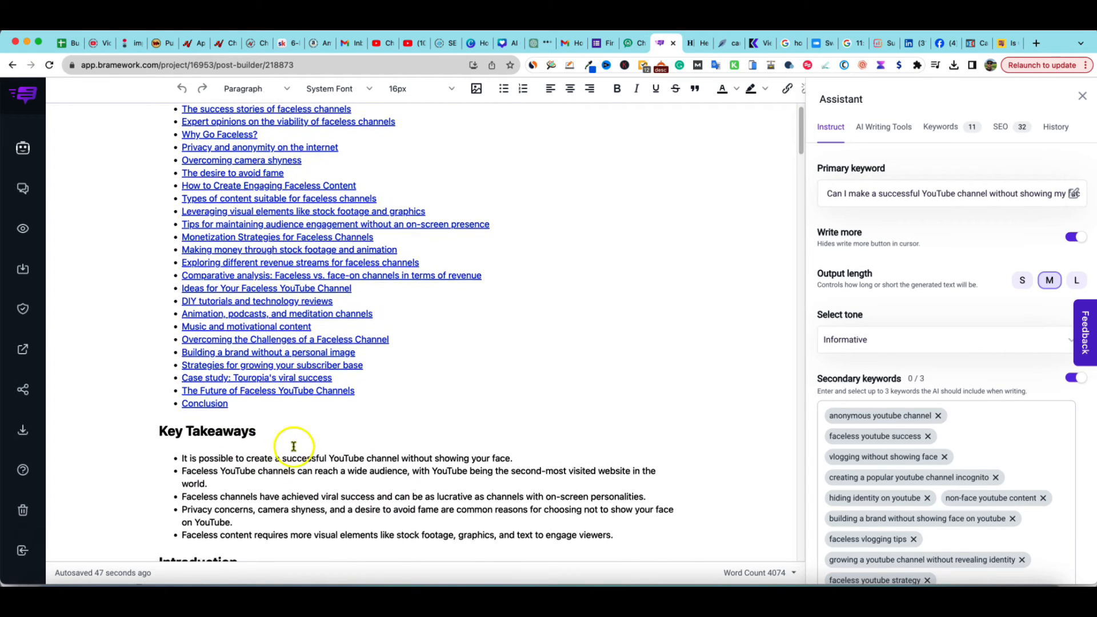
{"action": "scroll", "coordinate": [293, 446], "scroll_direction": "down", "scroll_amount": 4}
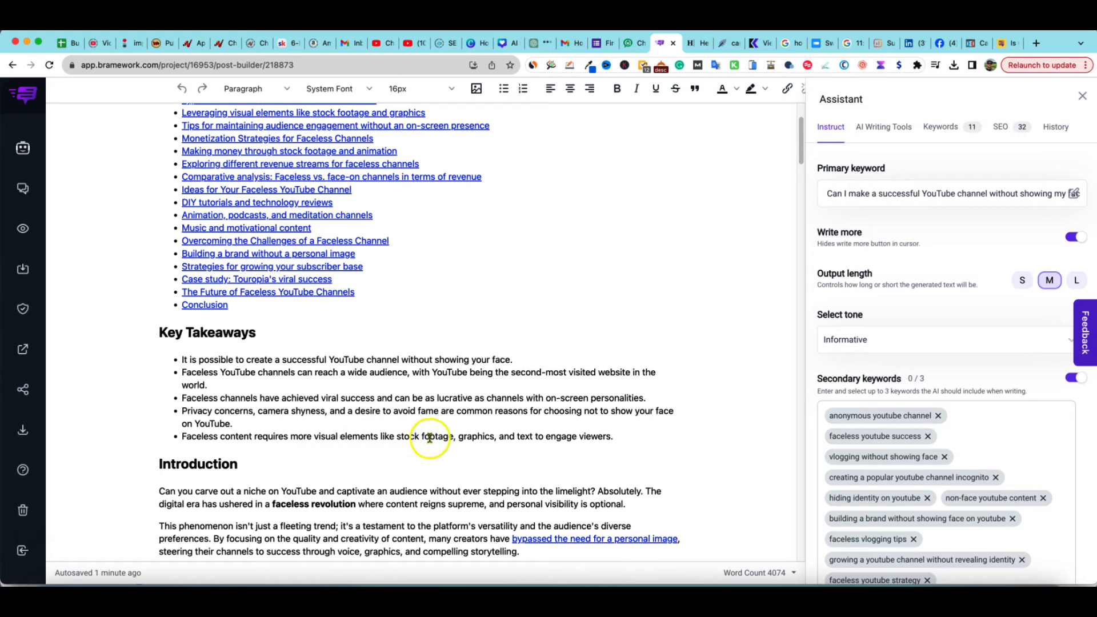
{"action": "scroll", "coordinate": [360, 451], "scroll_direction": "down", "scroll_amount": 5}
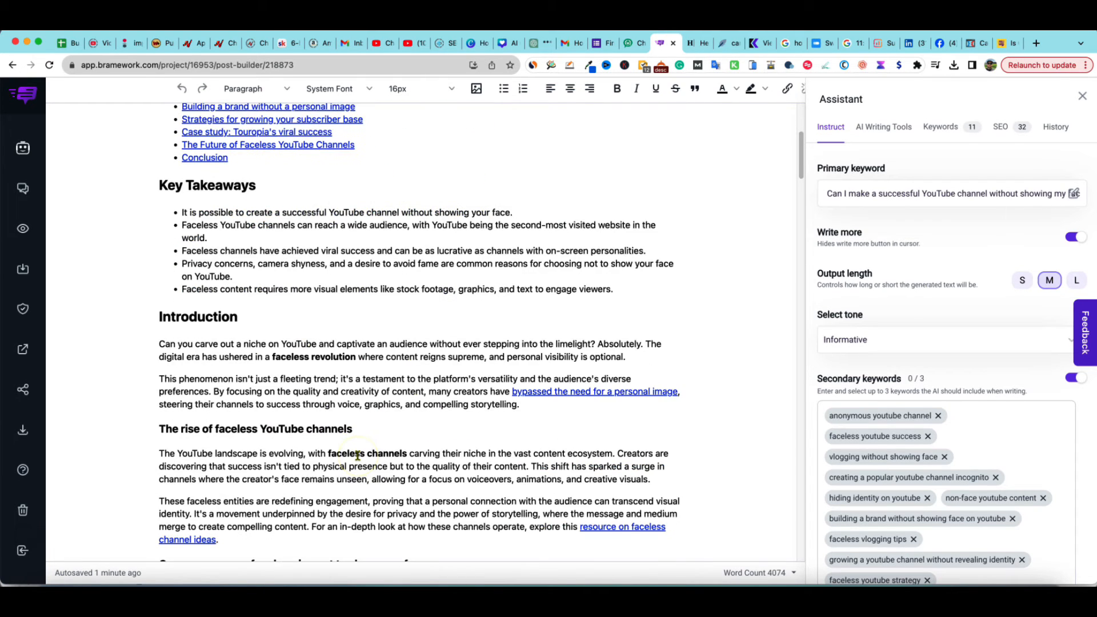
{"action": "scroll", "coordinate": [358, 455], "scroll_direction": "down", "scroll_amount": 2}
Inspect the URL of the 'bypassed the need for a personal image' link in the link editor, then close it
{"action": "left_click", "coordinate": [299, 290]}
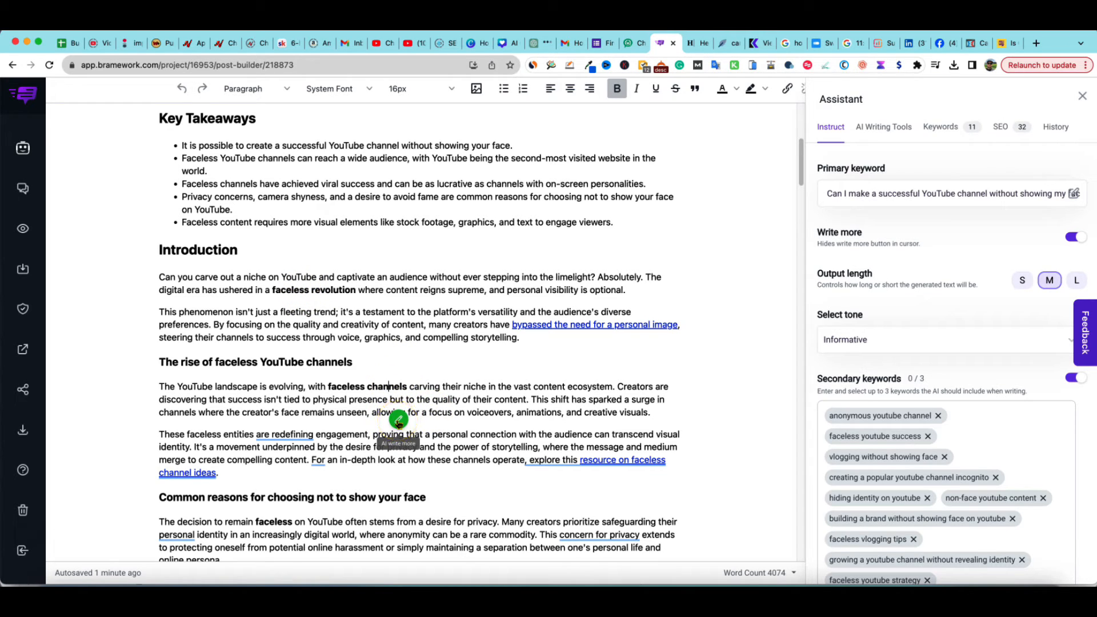
{"action": "left_click", "coordinate": [517, 399]}
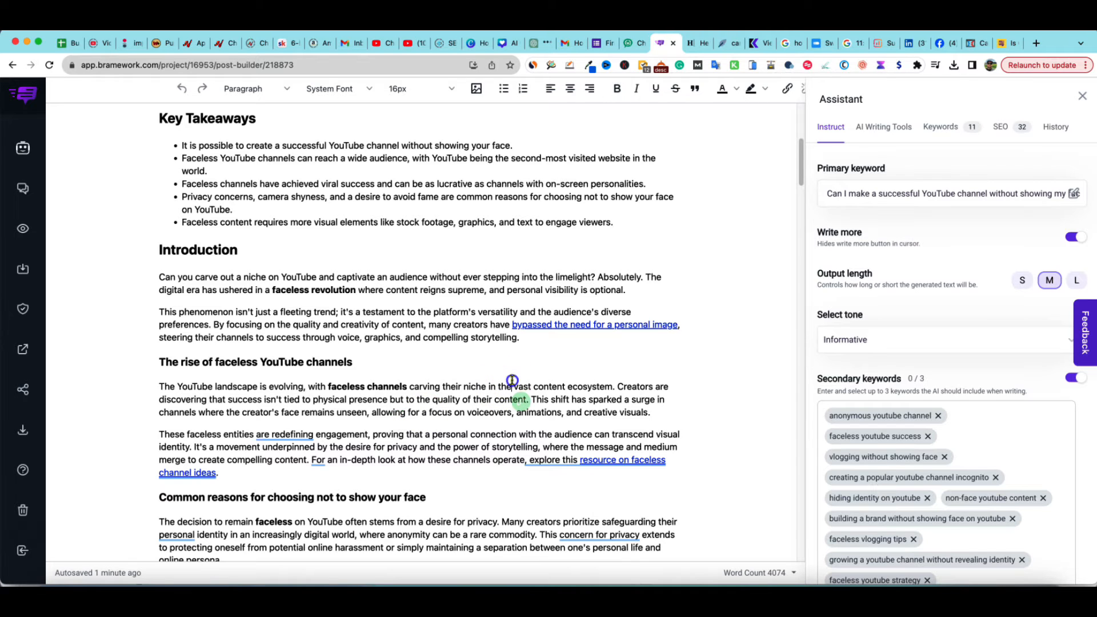
{"action": "left_click", "coordinate": [543, 325]}
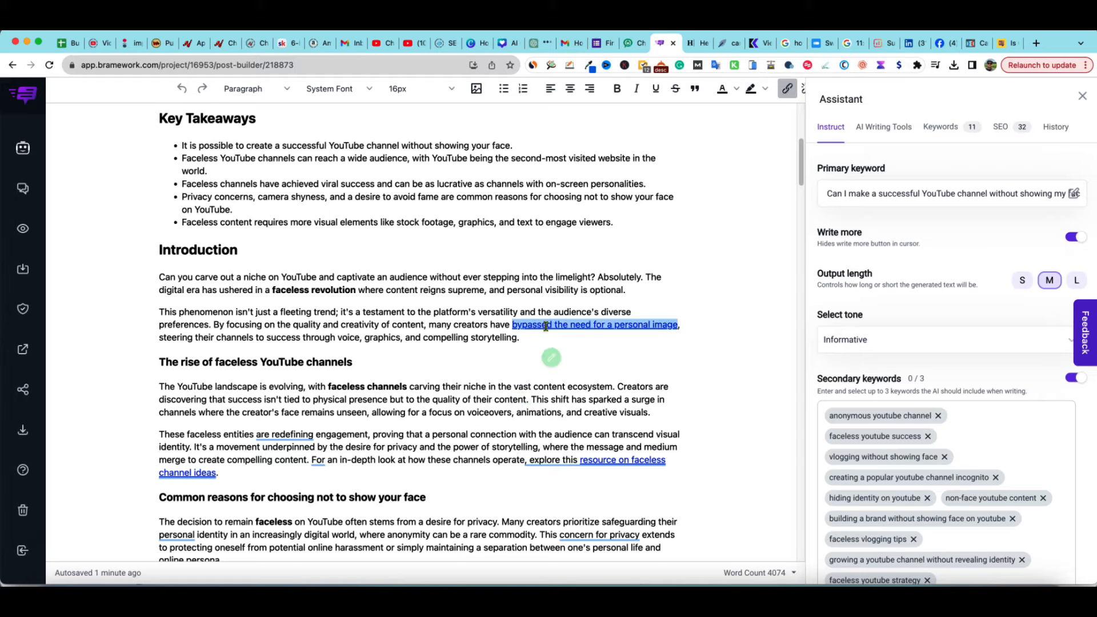
{"action": "left_click", "coordinate": [596, 327]}
{"action": "left_click", "coordinate": [596, 327]}
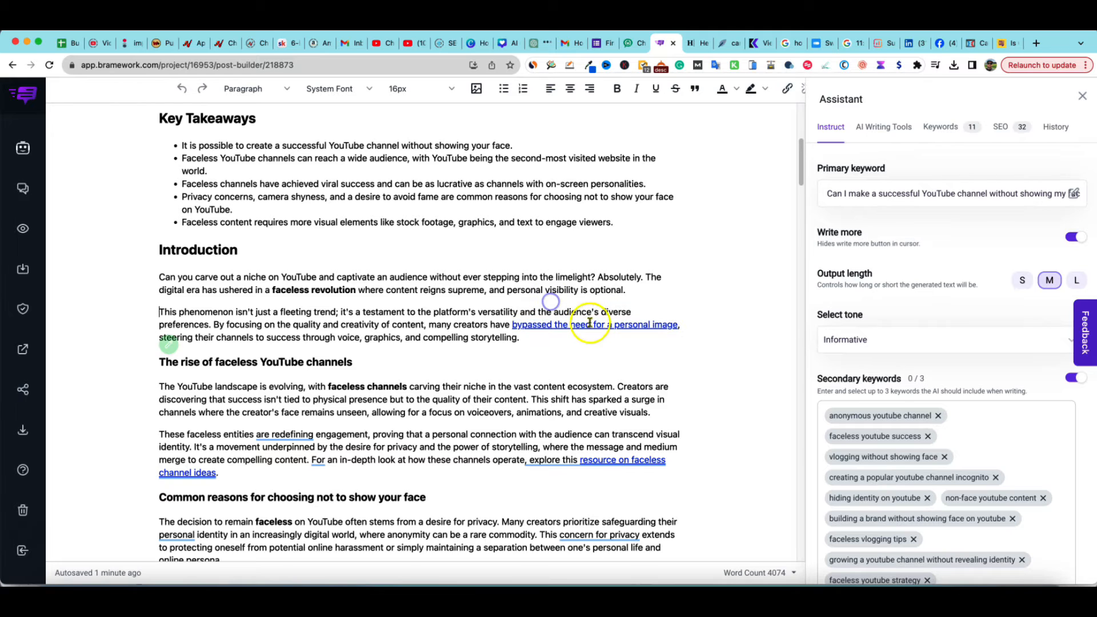
{"action": "left_click", "coordinate": [789, 88]}
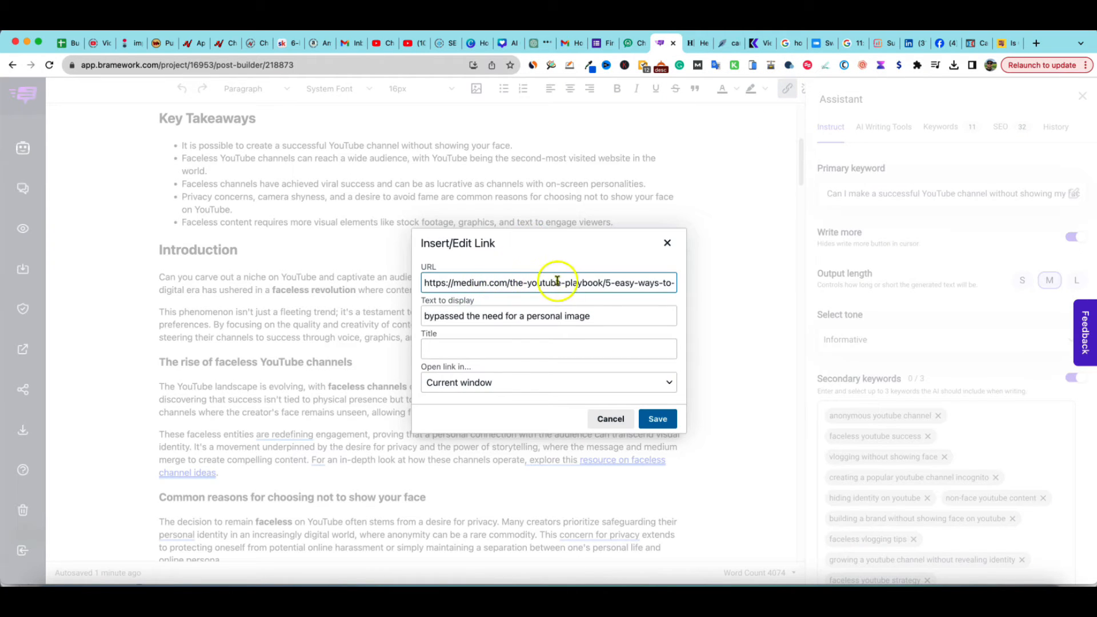
{"action": "left_click_drag", "start_coordinate": [541, 285], "coordinate": [653, 282]}
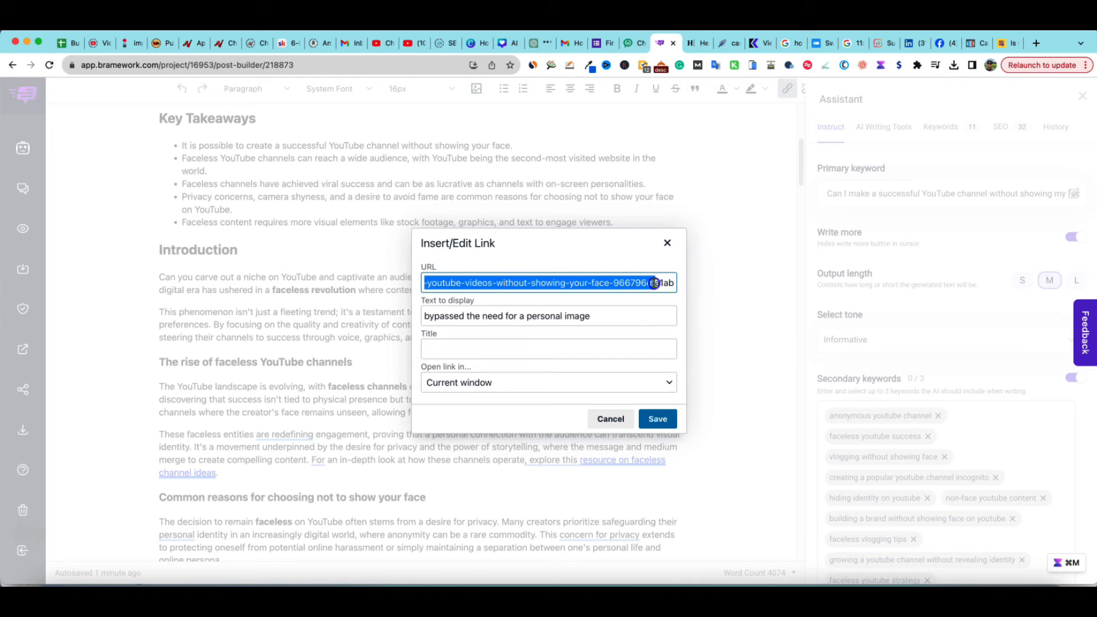
{"action": "left_click", "coordinate": [667, 242]}
{"action": "left_click", "coordinate": [529, 399]}
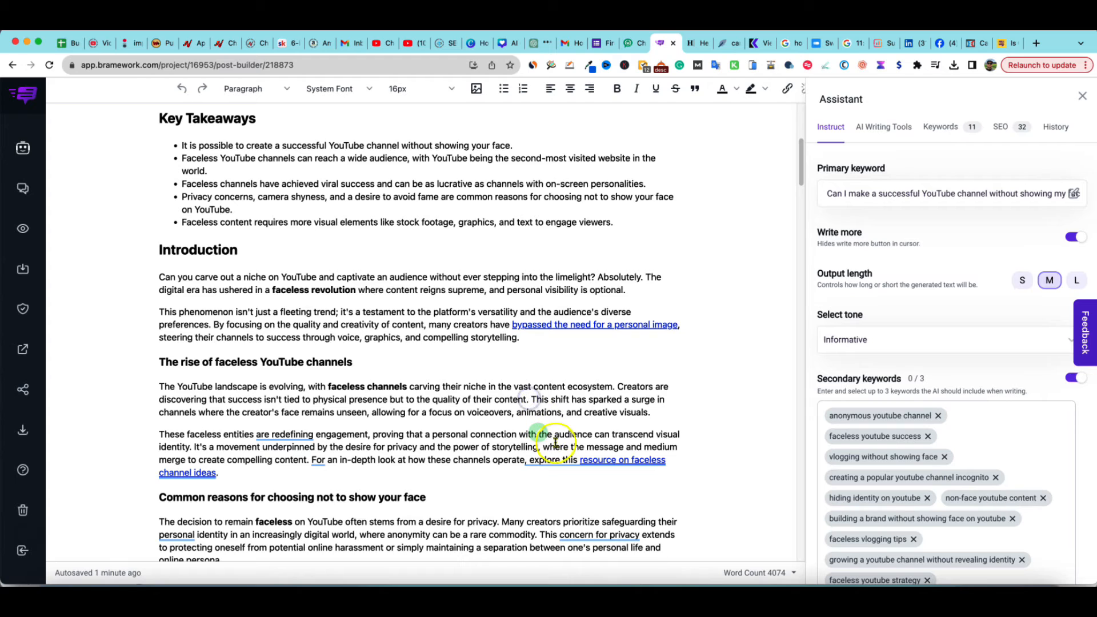
{"action": "mouse_move", "coordinate": [589, 460]}
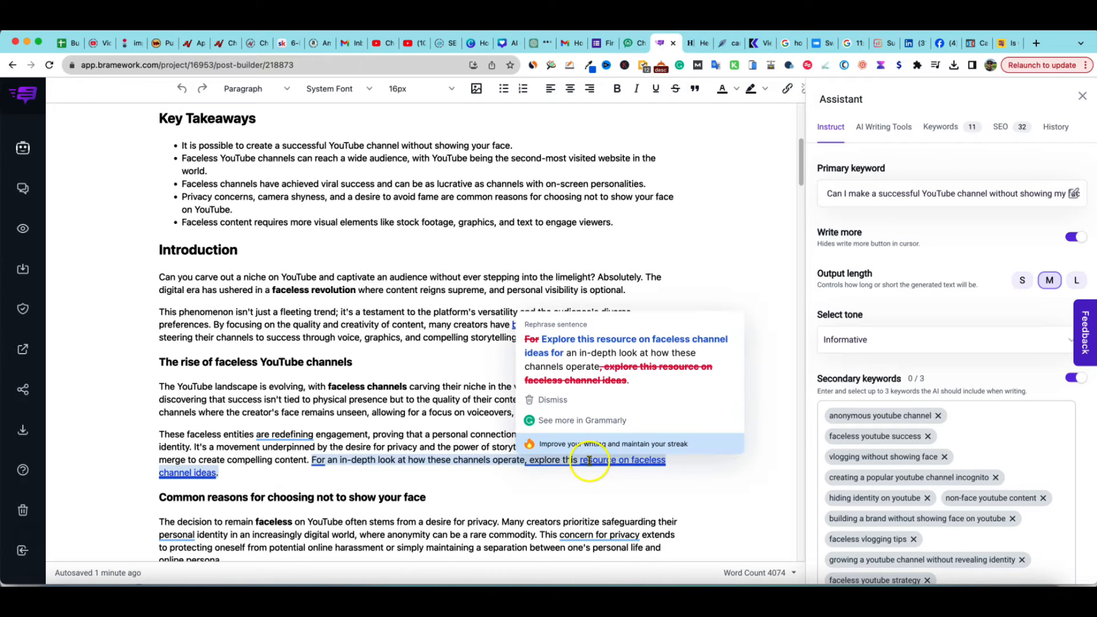
Inspect the URL of the 'resource on faceless channel ideas' link in the link editor, then close it
{"action": "left_click", "coordinate": [205, 473]}
{"action": "left_click_drag", "start_coordinate": [192, 474], "coordinate": [583, 459]}
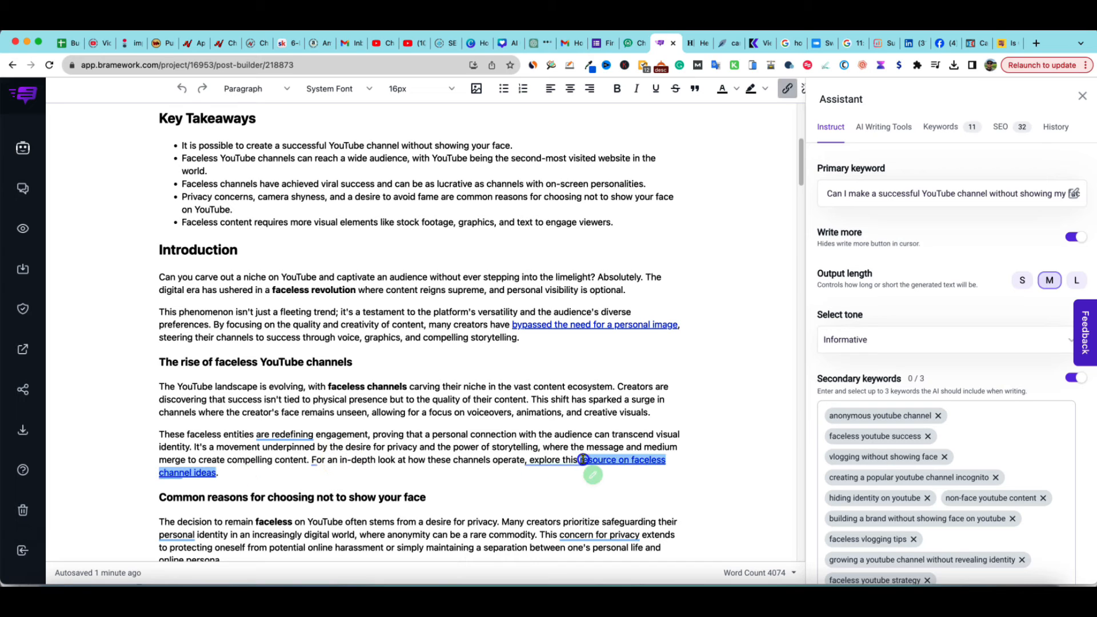
{"action": "left_click", "coordinate": [786, 90]}
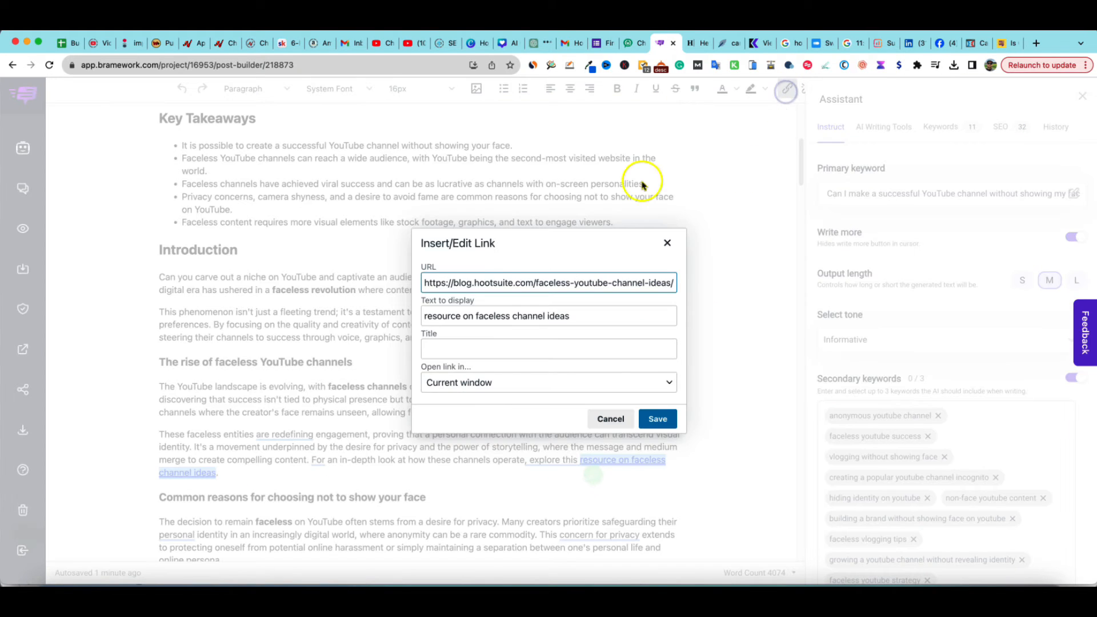
{"action": "left_click_drag", "start_coordinate": [455, 283], "coordinate": [680, 284]}
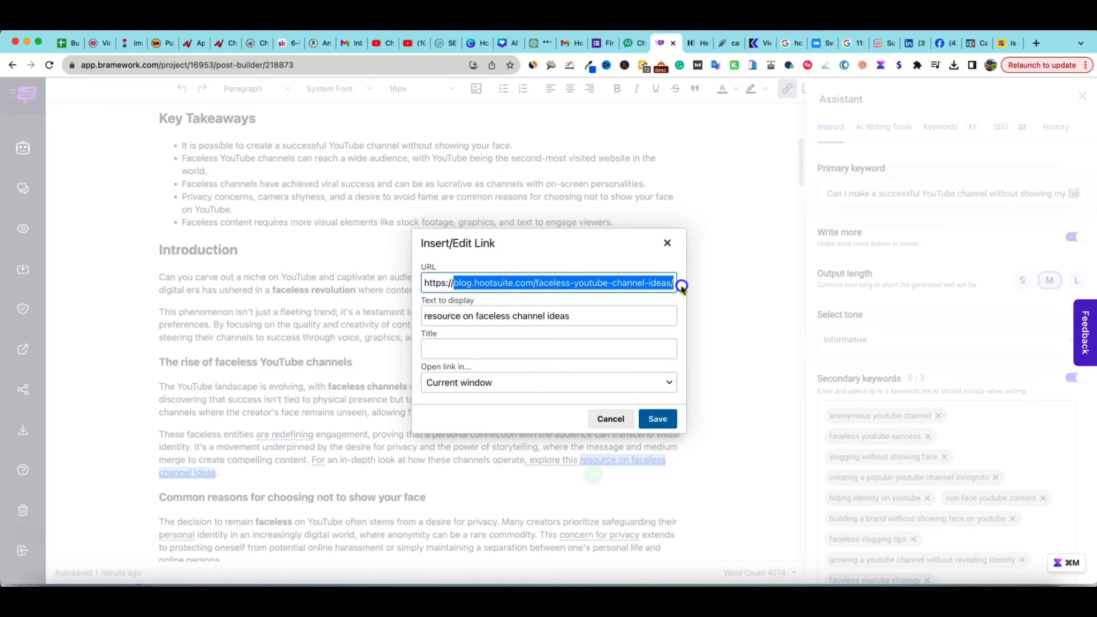
{"action": "left_click", "coordinate": [666, 242]}
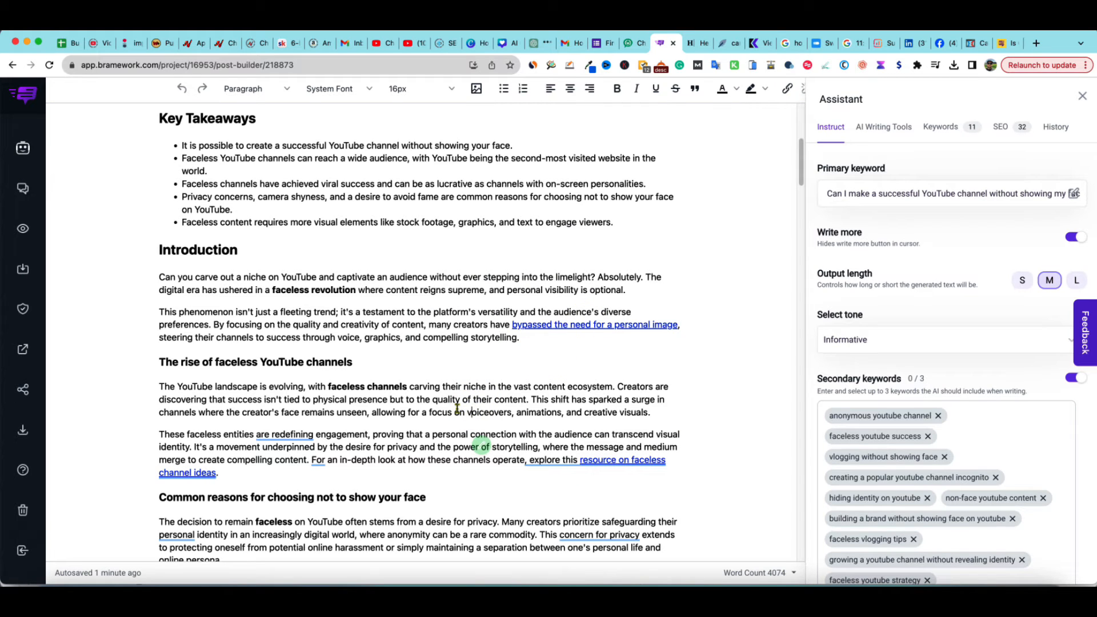
Select the introduction's opening paragraph to view the AI actions offered for selected text
{"action": "scroll", "coordinate": [457, 407], "scroll_direction": "down", "scroll_amount": 3}
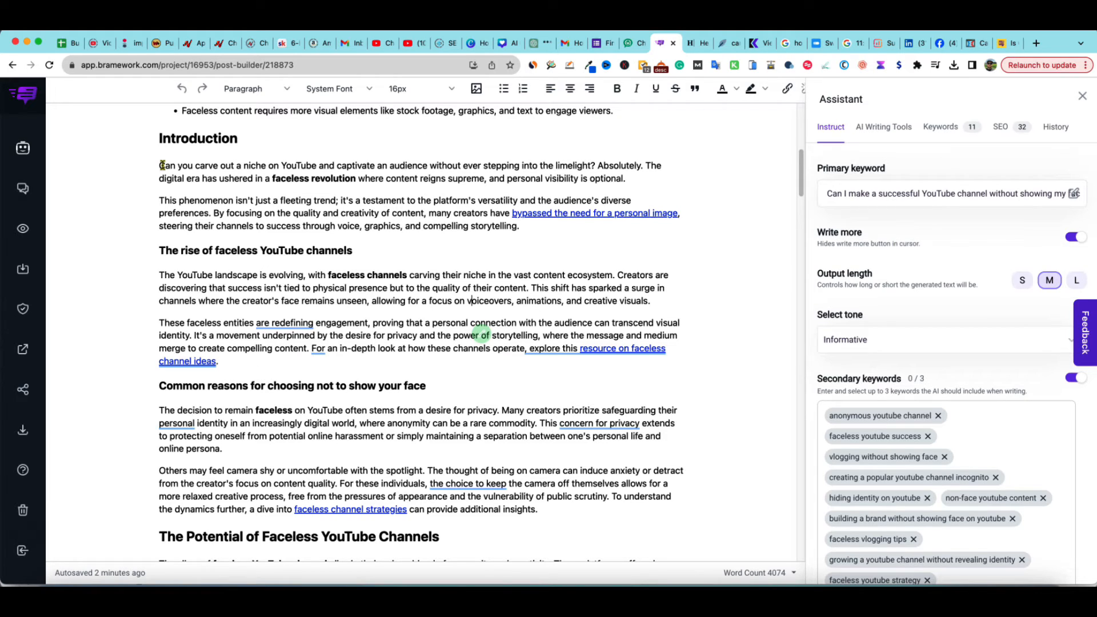
{"action": "left_click_drag", "start_coordinate": [152, 167], "coordinate": [625, 182]}
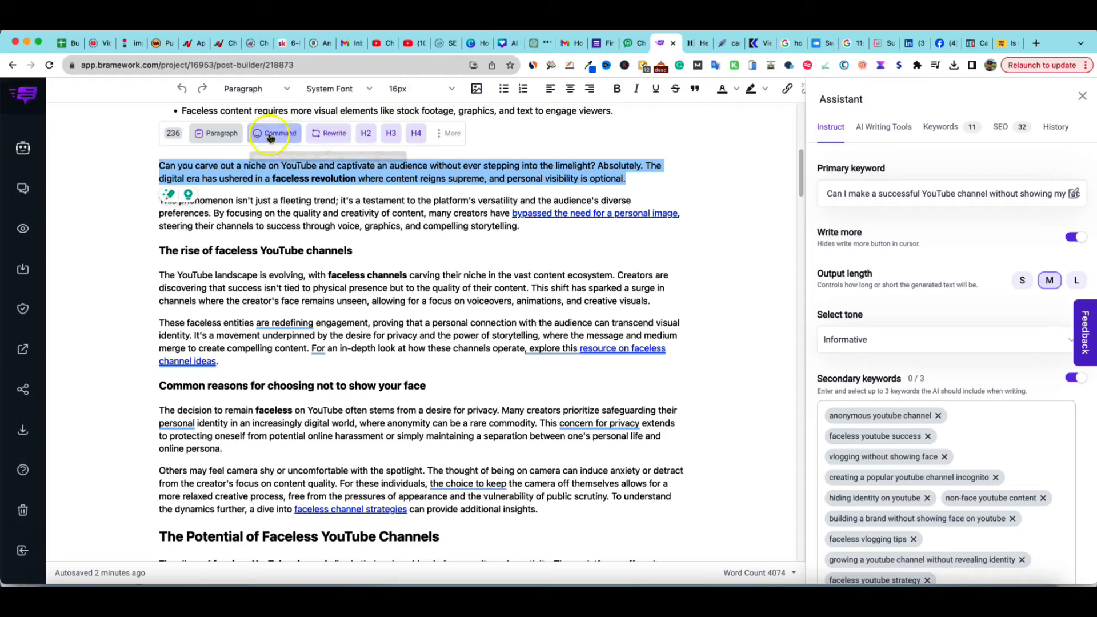
{"action": "left_click", "coordinate": [349, 251]}
{"action": "scroll", "coordinate": [404, 355], "scroll_direction": "down", "scroll_amount": 15}
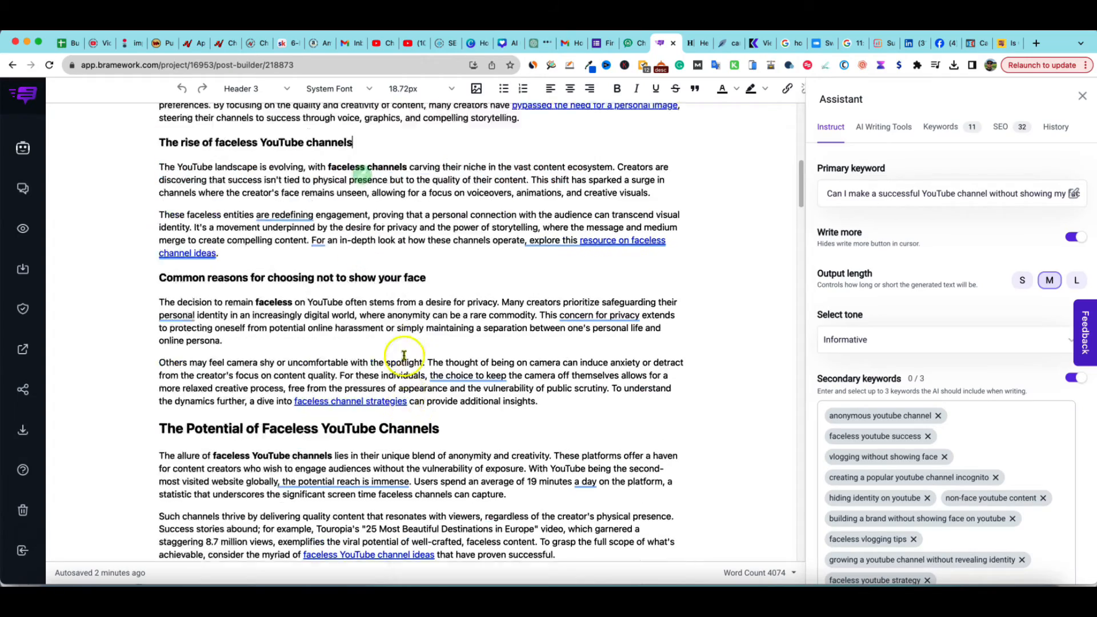
Scroll through the article's sections from the introduction down to the conclusion and back
{"action": "scroll", "coordinate": [456, 355], "scroll_direction": "down", "scroll_amount": 20}
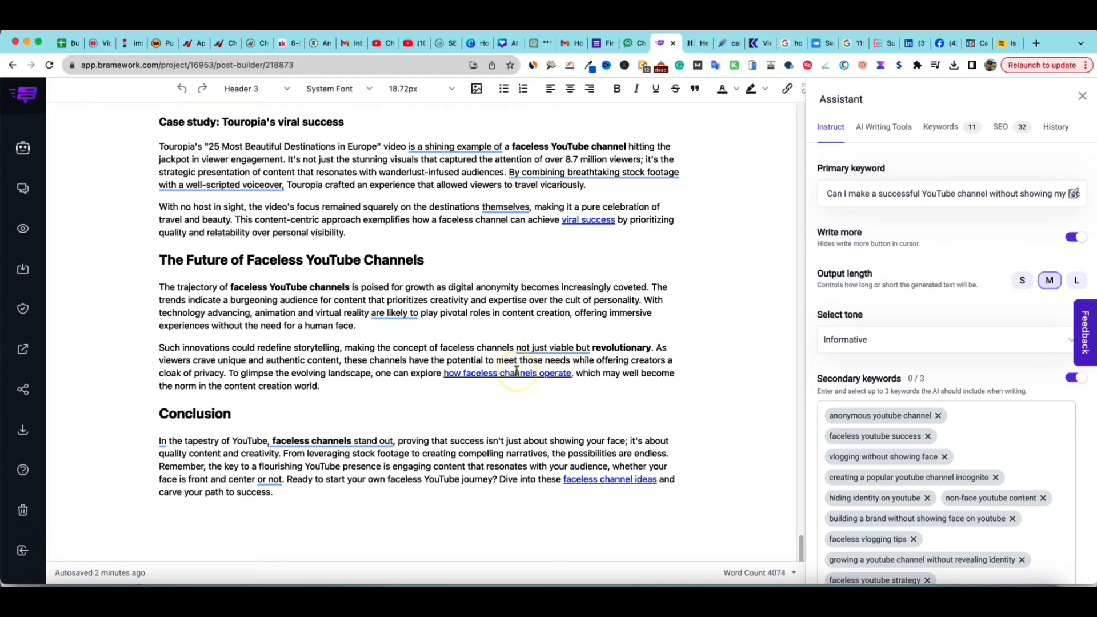
{"action": "scroll", "coordinate": [517, 370], "scroll_direction": "up", "scroll_amount": 6}
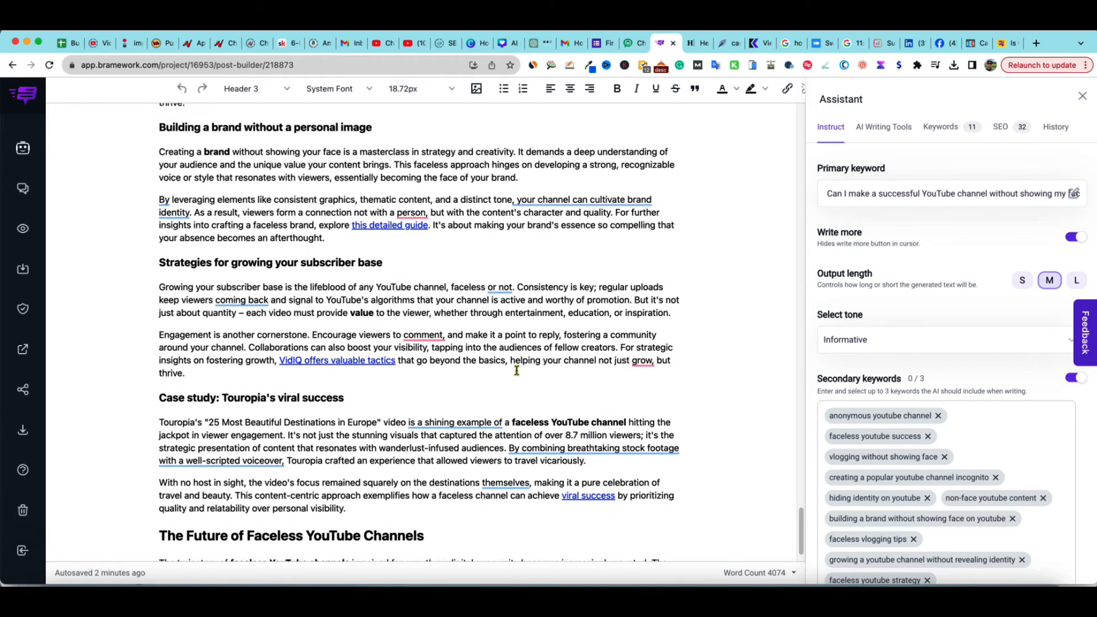
{"action": "scroll", "coordinate": [516, 371], "scroll_direction": "up", "scroll_amount": 7}
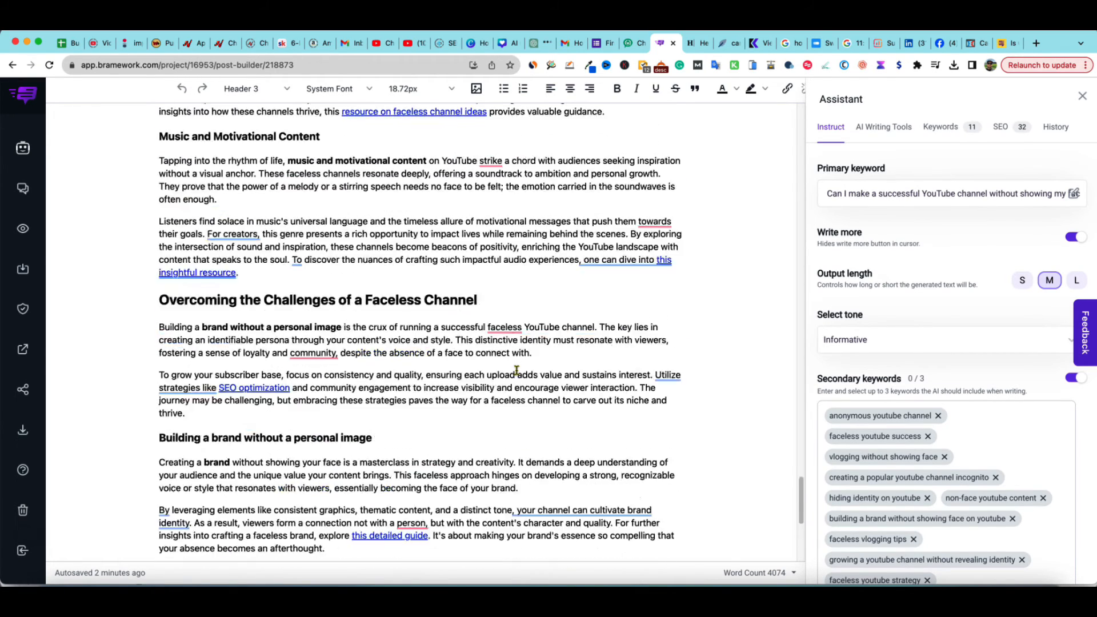
{"action": "scroll", "coordinate": [516, 370], "scroll_direction": "up", "scroll_amount": 5}
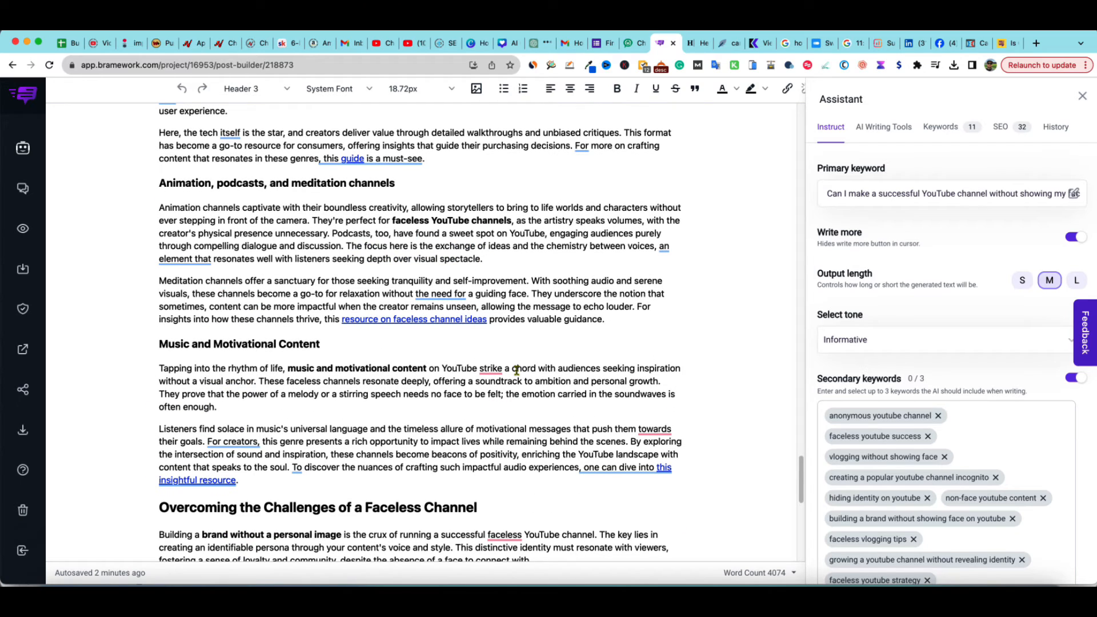
{"action": "scroll", "coordinate": [517, 370], "scroll_direction": "down", "scroll_amount": 7}
{"action": "scroll", "coordinate": [516, 370], "scroll_direction": "down", "scroll_amount": 5}
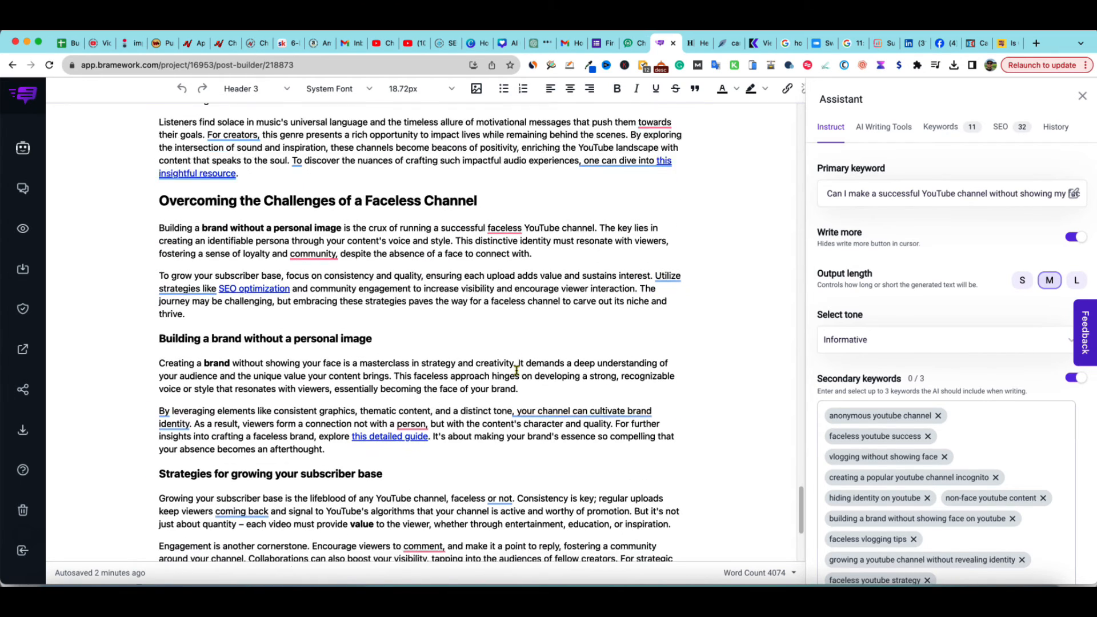
{"action": "scroll", "coordinate": [517, 370], "scroll_direction": "down", "scroll_amount": 3}
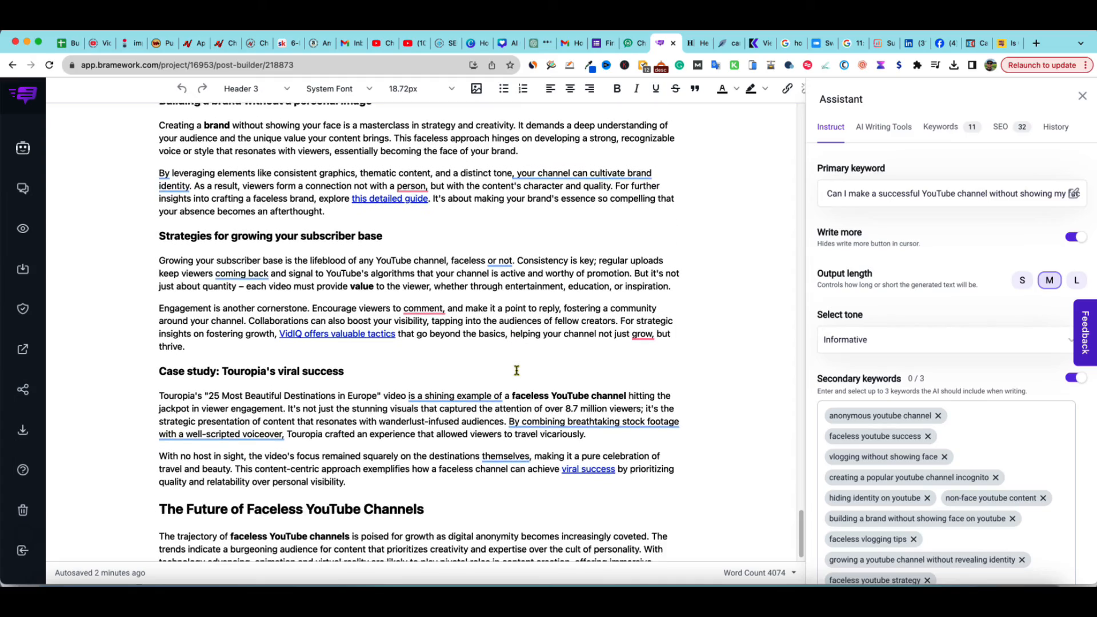
{"action": "scroll", "coordinate": [517, 370], "scroll_direction": "up", "scroll_amount": 20}
{"action": "scroll", "coordinate": [516, 370], "scroll_direction": "up", "scroll_amount": 20}
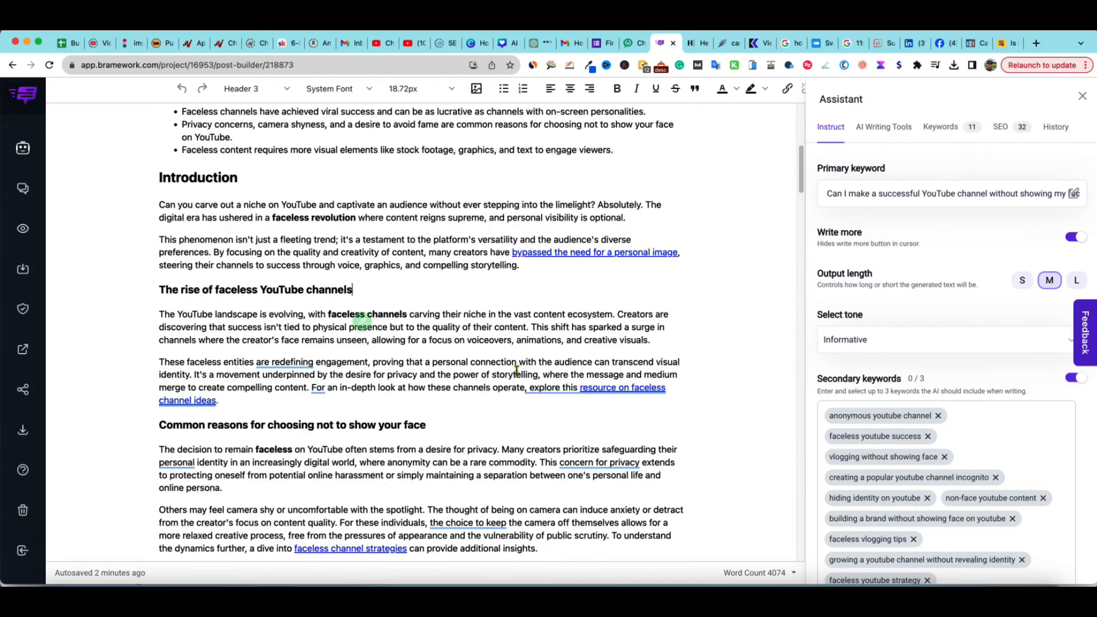
{"action": "scroll", "coordinate": [396, 359], "scroll_direction": "up", "scroll_amount": 3}
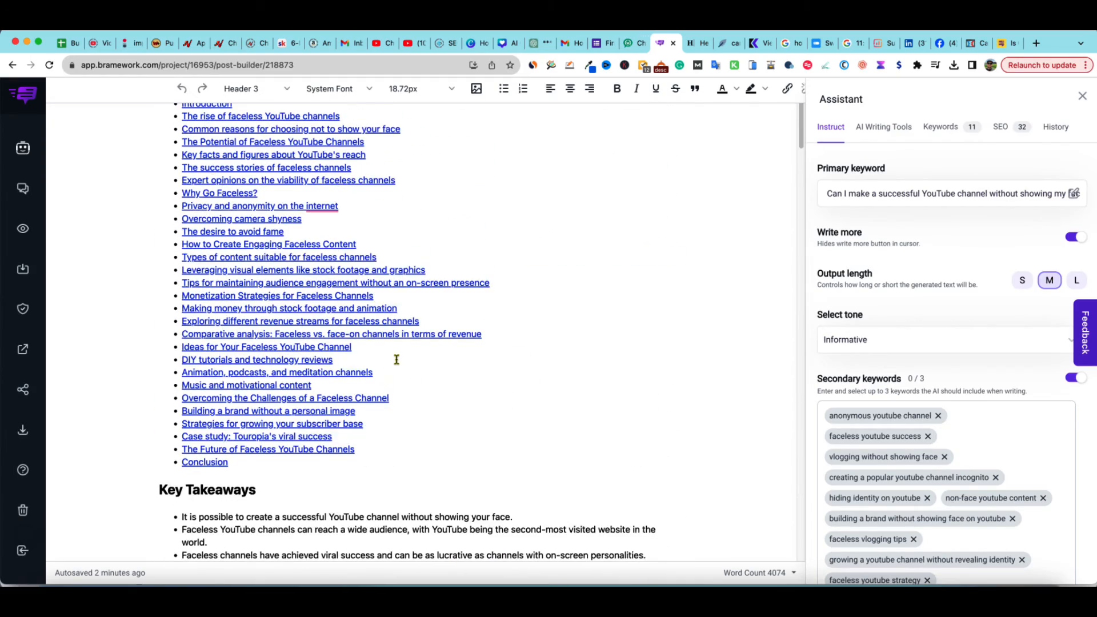
{"action": "scroll", "coordinate": [394, 357], "scroll_direction": "down", "scroll_amount": 12}
Add an empty paragraph below the 'Common reasons for choosing not to show your face' heading
{"action": "left_click", "coordinate": [429, 364]}
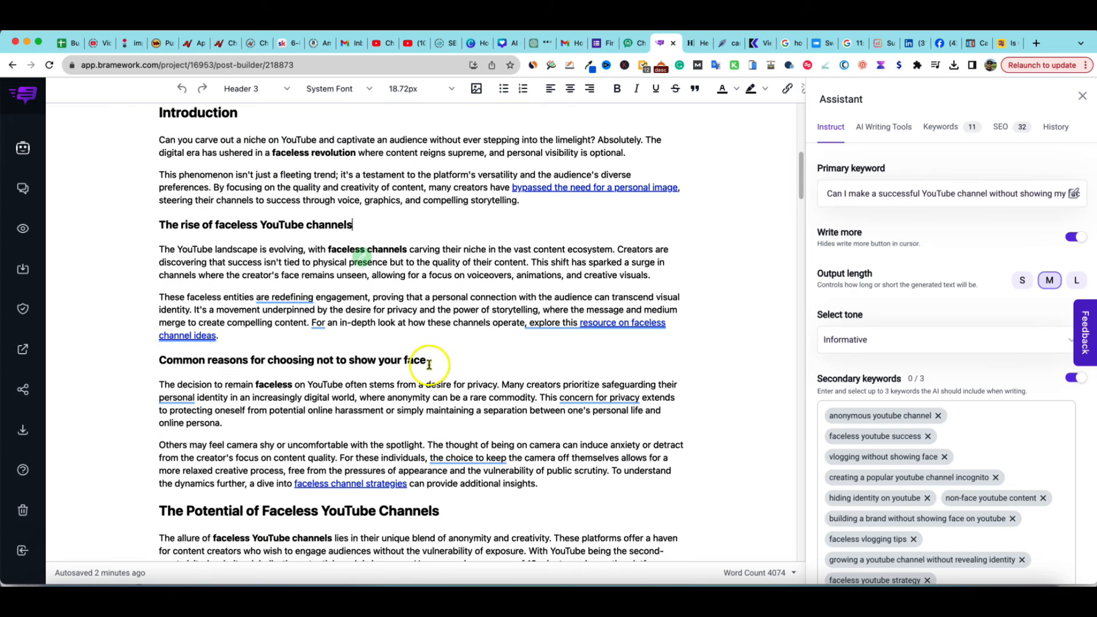
{"action": "left_click", "coordinate": [407, 360]}
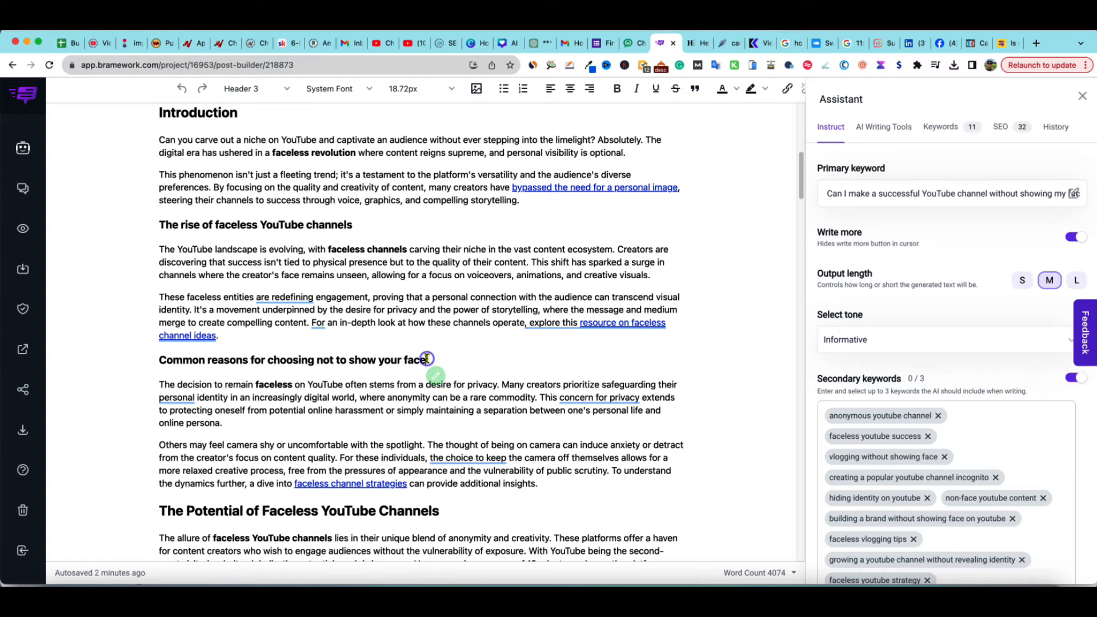
{"action": "key", "text": "Return"}
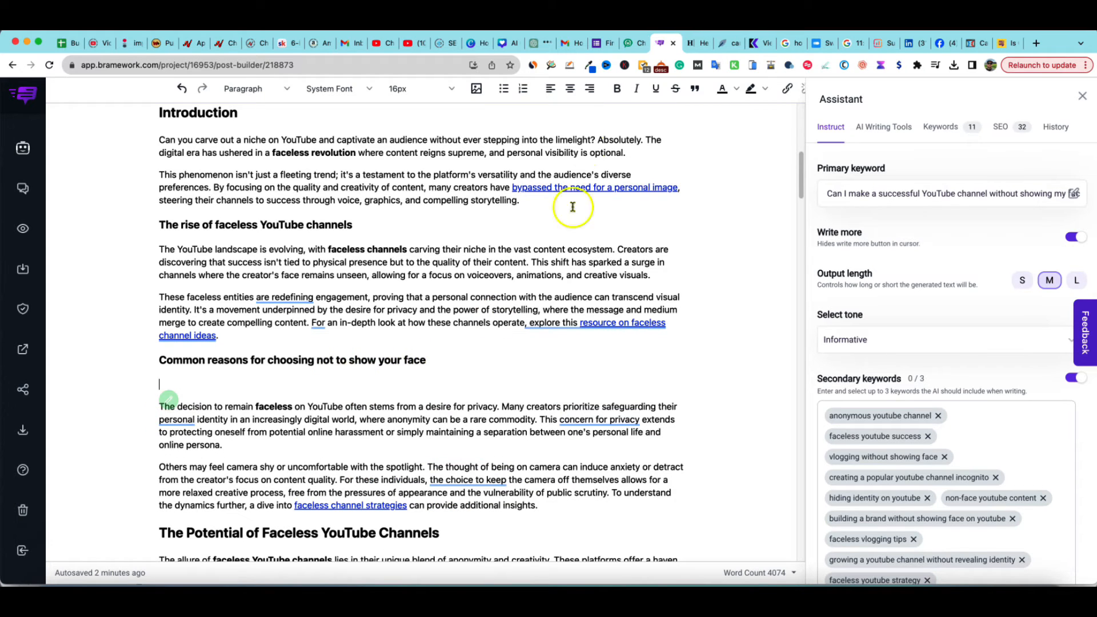
Insert the Unsplash photo of a hand holding a phone showing the YouTube logo into that empty paragraph
{"action": "left_click", "coordinate": [476, 89]}
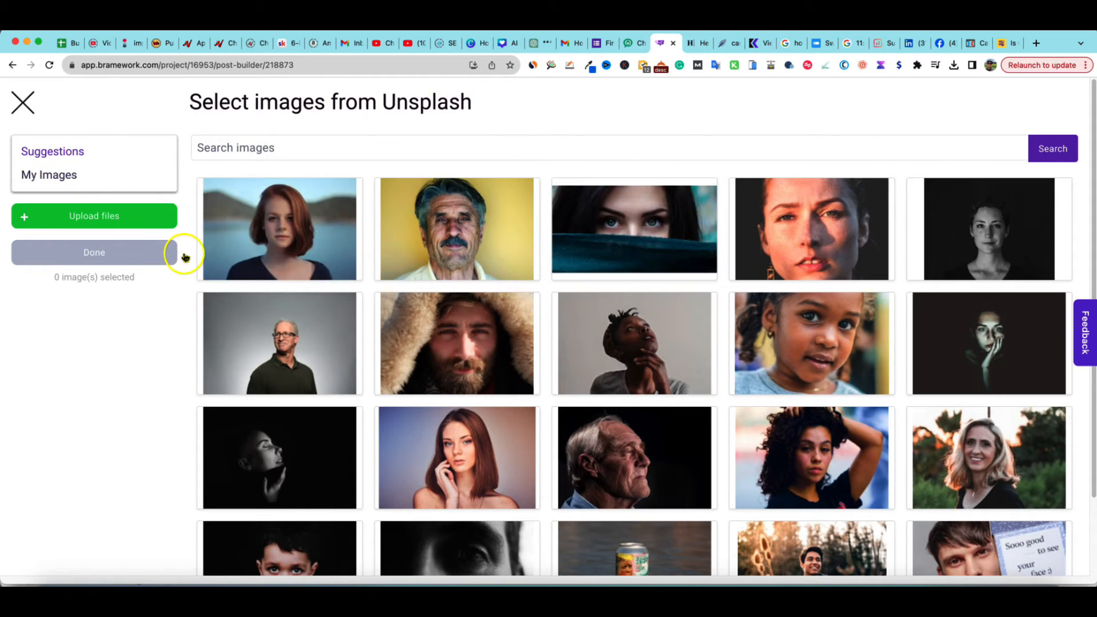
{"action": "scroll", "coordinate": [140, 288], "scroll_direction": "down", "scroll_amount": 3}
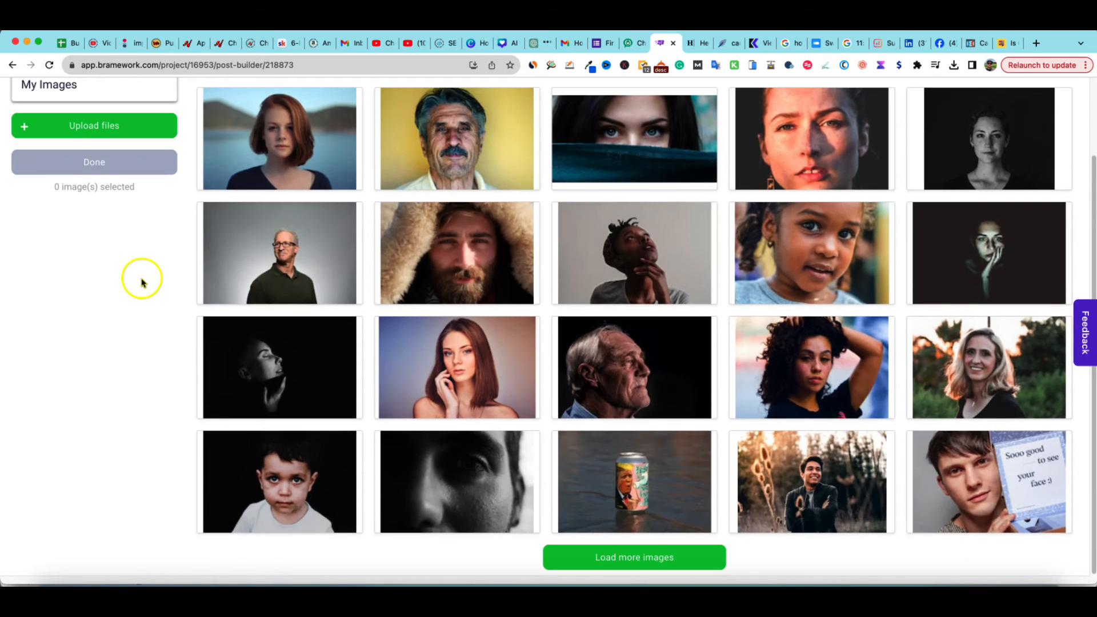
{"action": "scroll", "coordinate": [143, 282], "scroll_direction": "up", "scroll_amount": 3}
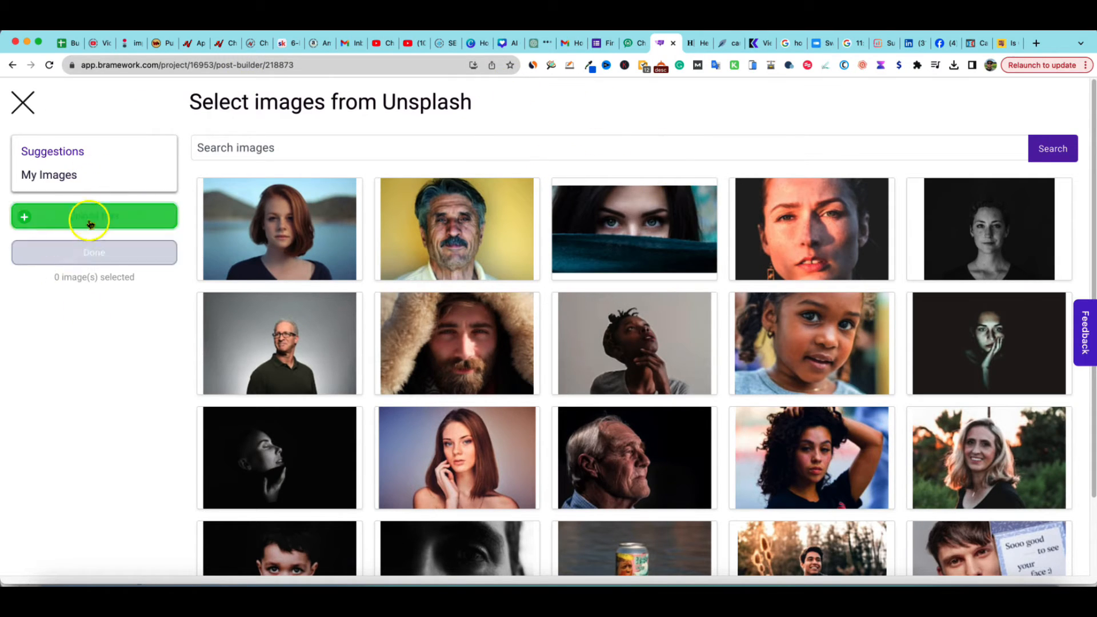
{"action": "left_click", "coordinate": [60, 176]}
{"action": "left_click", "coordinate": [67, 150]}
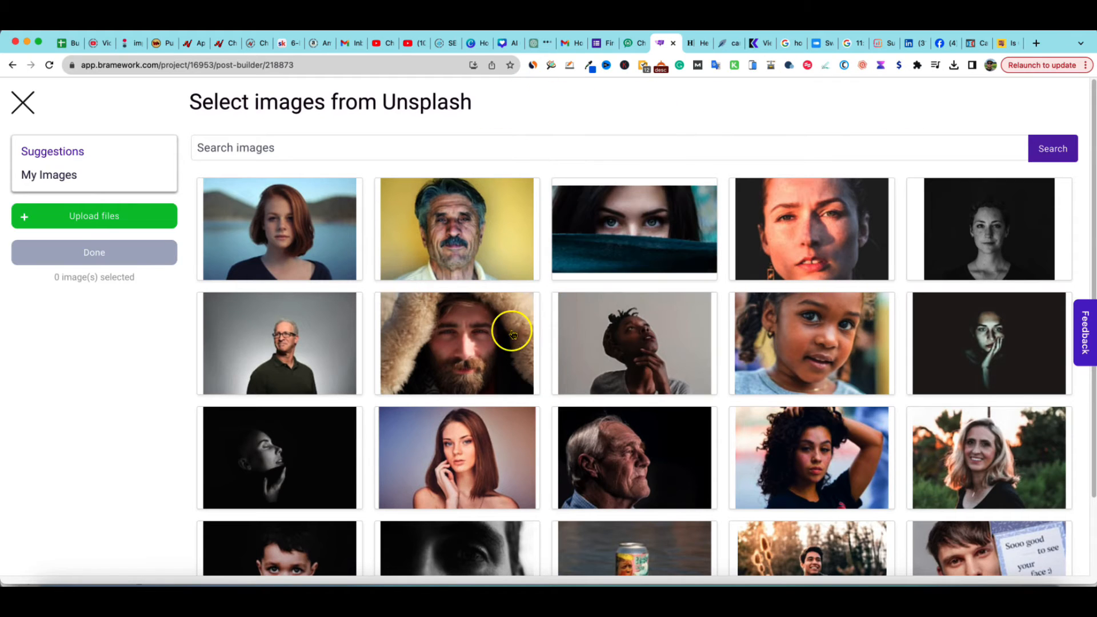
{"action": "scroll", "coordinate": [512, 334], "scroll_direction": "down", "scroll_amount": 3}
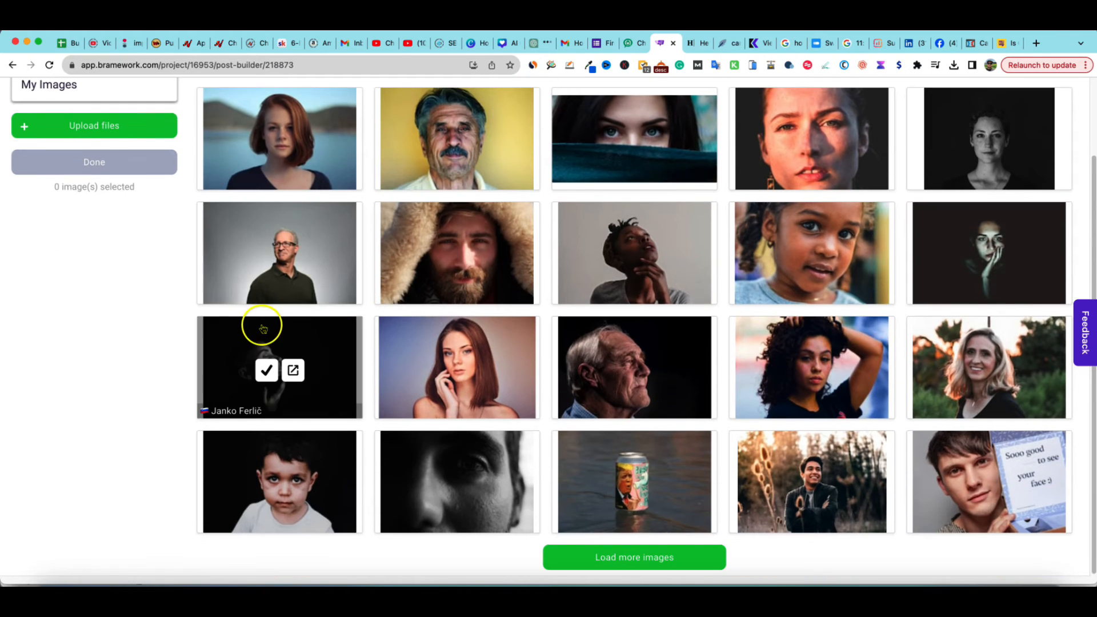
{"action": "left_click", "coordinate": [636, 559]}
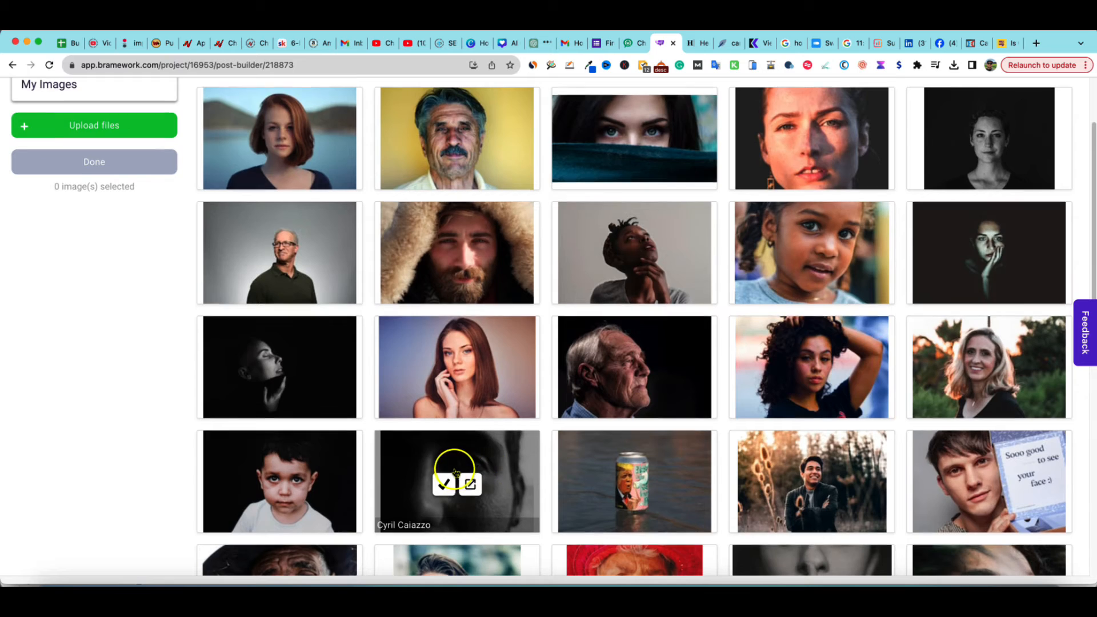
{"action": "scroll", "coordinate": [455, 468], "scroll_direction": "down", "scroll_amount": 5}
{"action": "scroll", "coordinate": [454, 471], "scroll_direction": "down", "scroll_amount": 4}
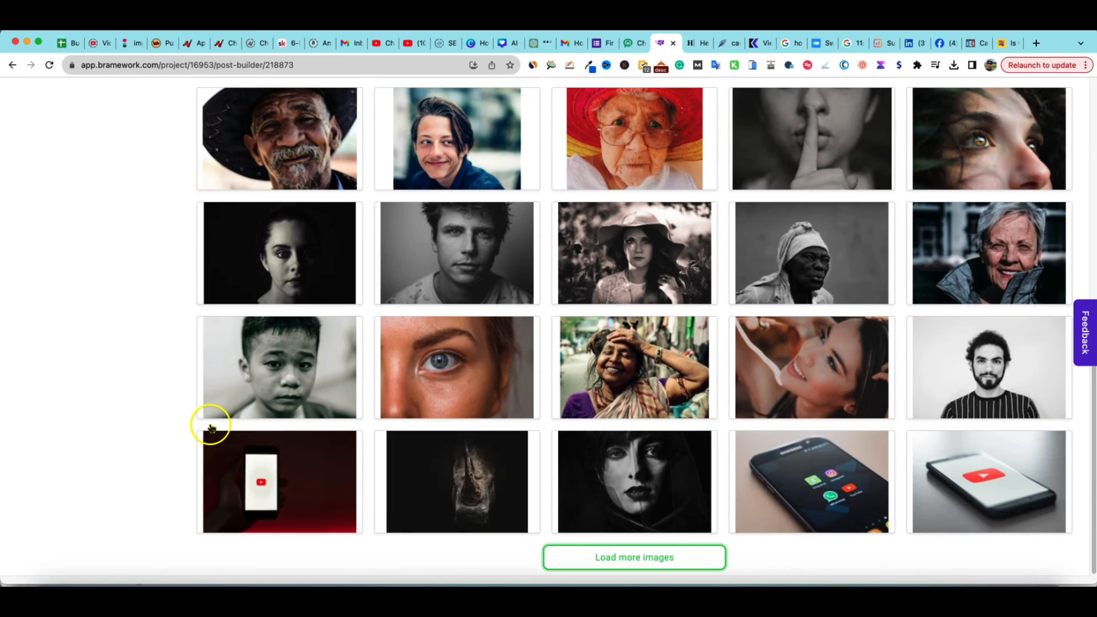
{"action": "left_click", "coordinate": [145, 395]}
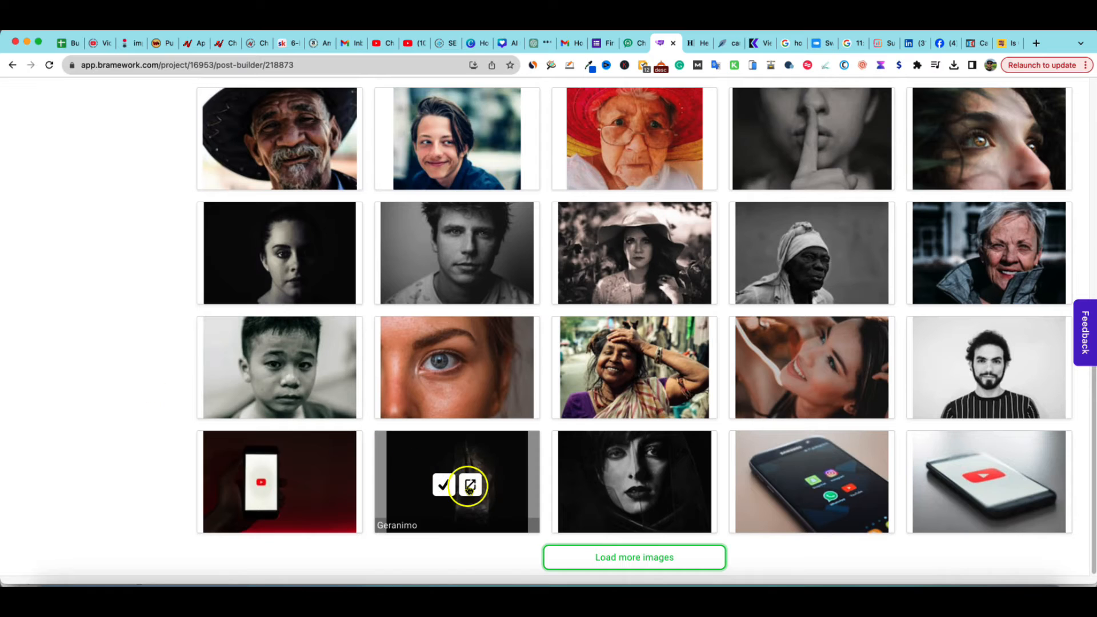
{"action": "mouse_move", "coordinate": [311, 496]}
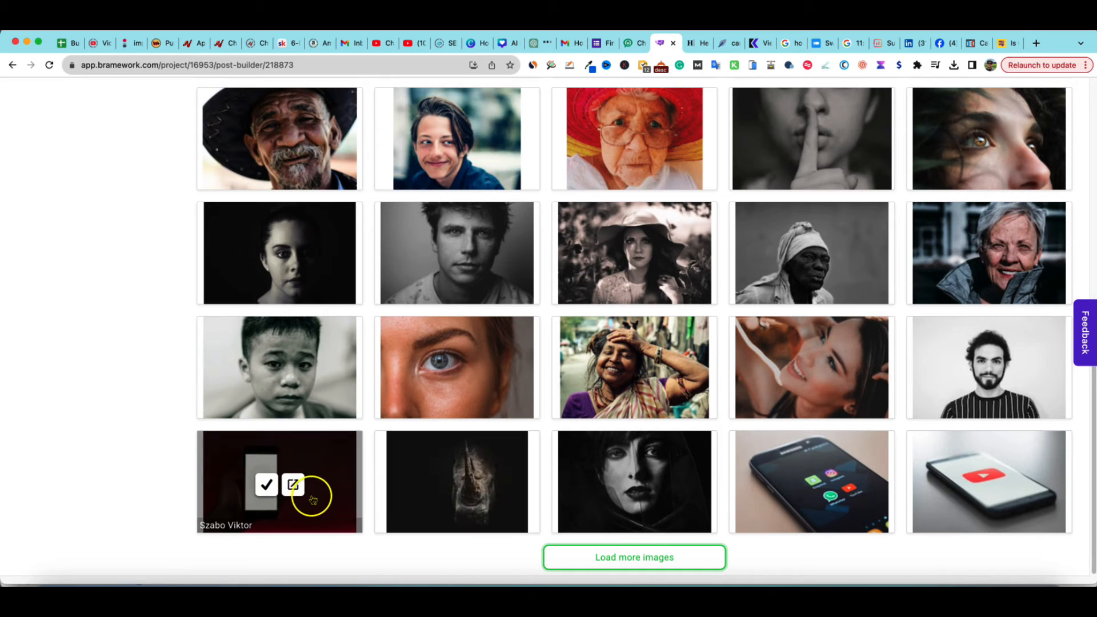
{"action": "left_click", "coordinate": [264, 486]}
{"action": "left_click", "coordinate": [625, 560]}
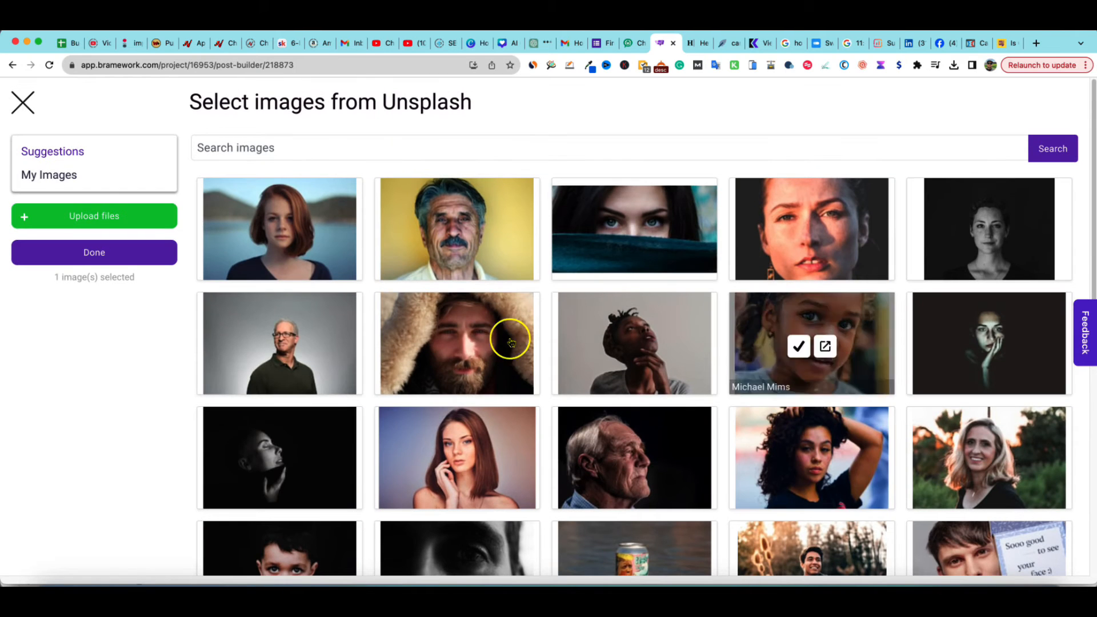
{"action": "left_click", "coordinate": [152, 250]}
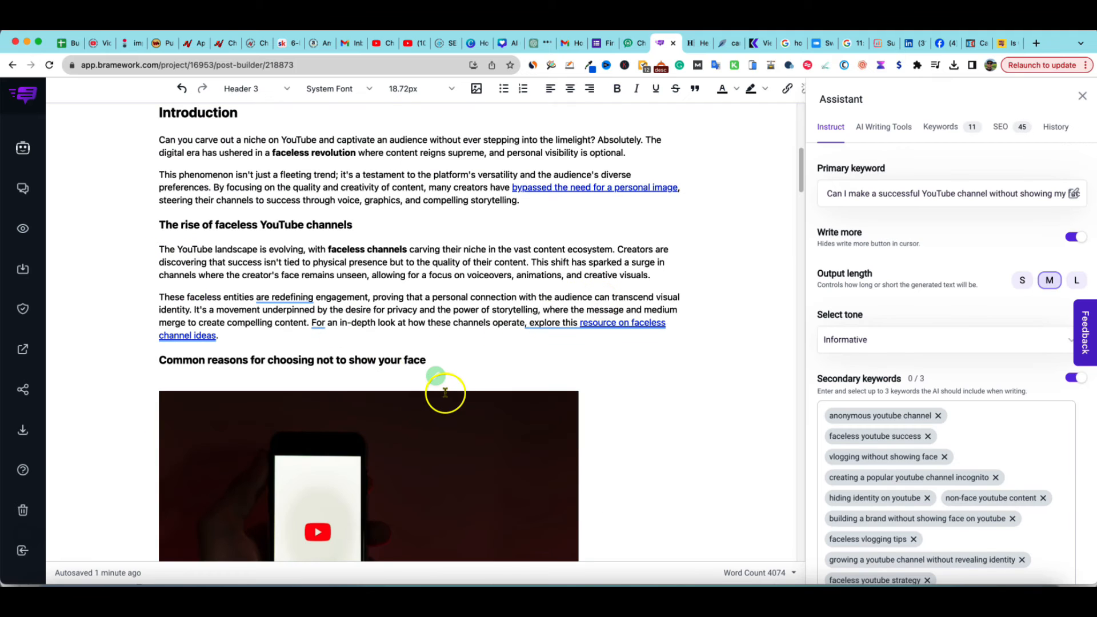
Select the inserted image to view its alignment options, and review the assistant's instructions and cheatsheet
{"action": "left_click", "coordinate": [447, 324]}
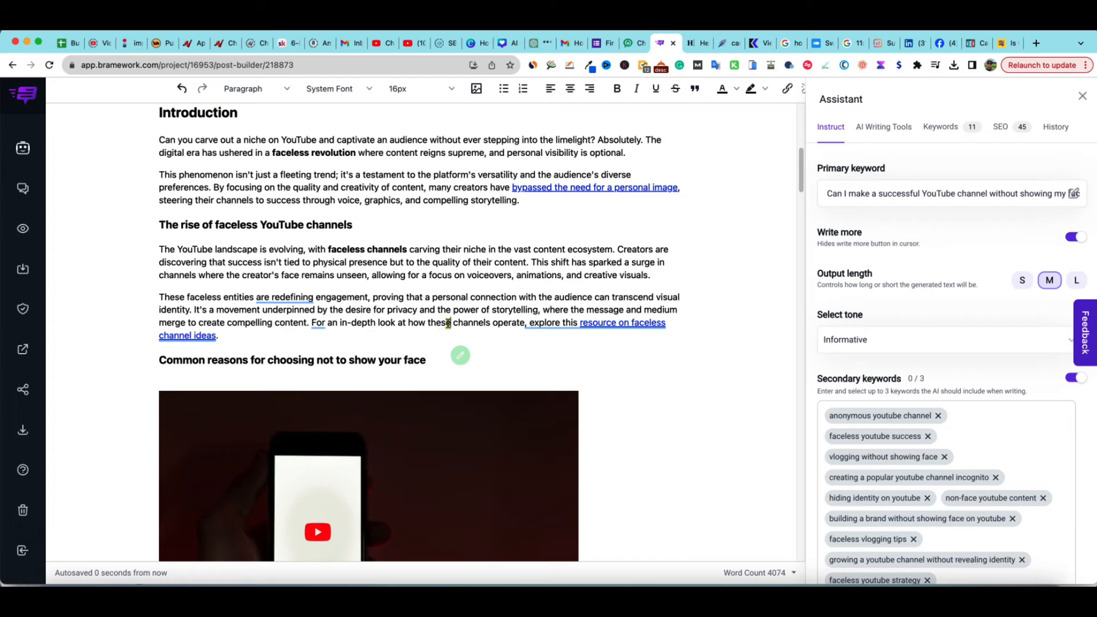
{"action": "scroll", "coordinate": [511, 466], "scroll_direction": "down", "scroll_amount": 3}
{"action": "left_click", "coordinate": [501, 441]}
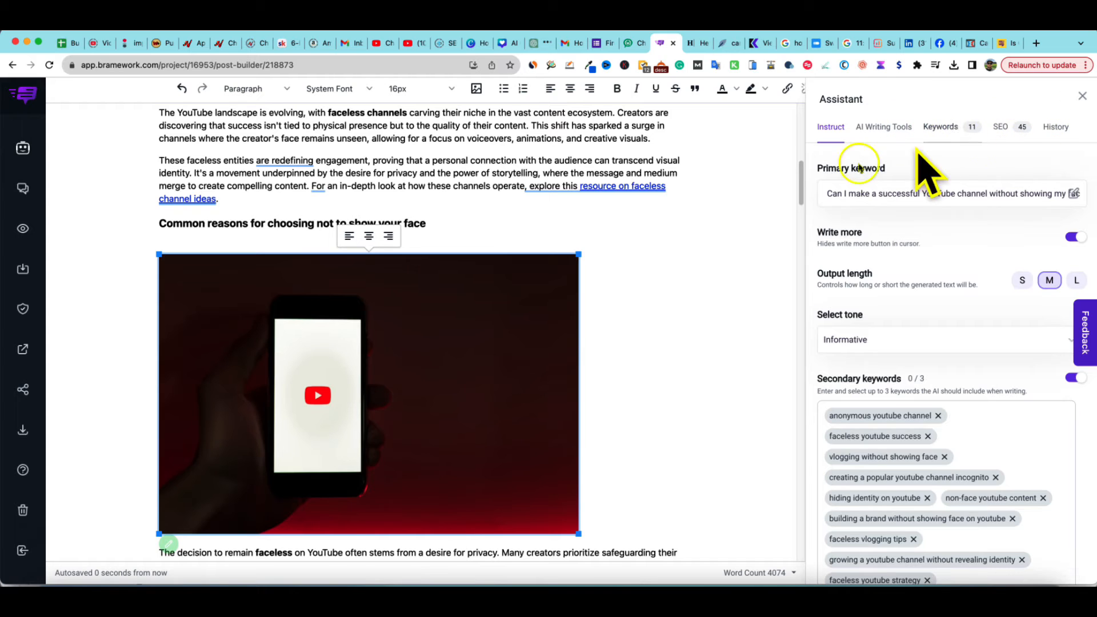
{"action": "scroll", "coordinate": [953, 457], "scroll_direction": "down", "scroll_amount": 6}
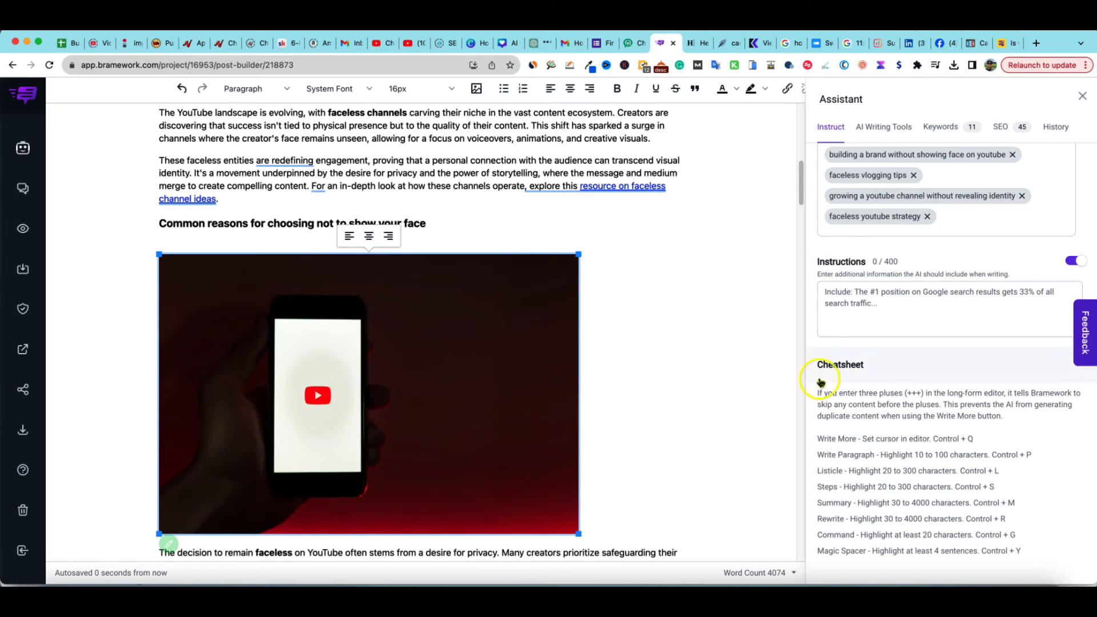
{"action": "left_click", "coordinate": [589, 421]}
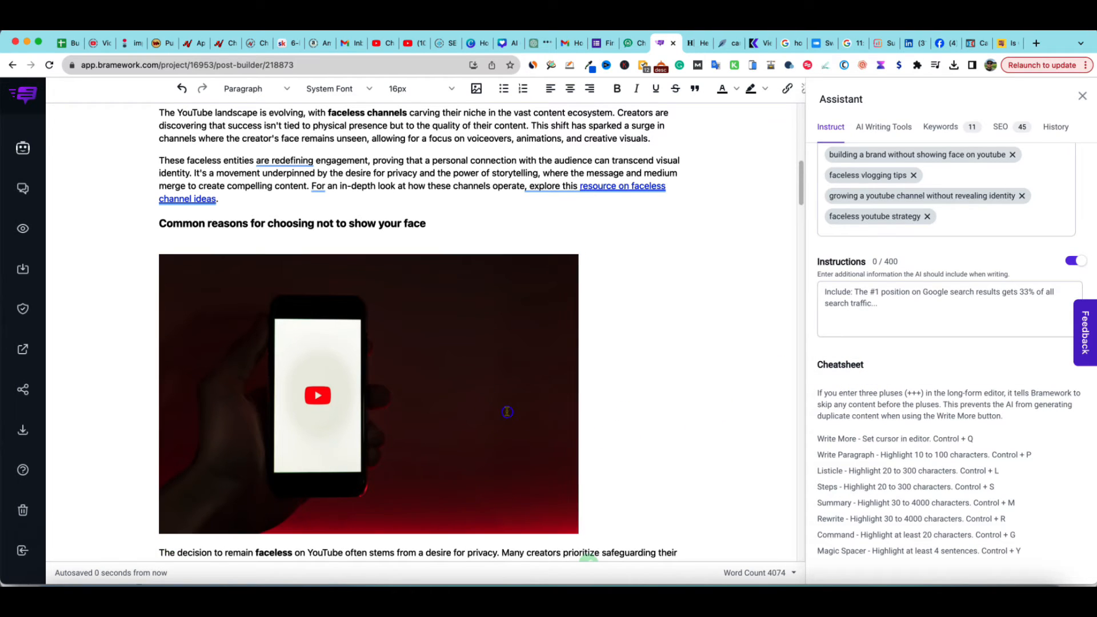
Browse the assistant's AI Writing Tools options and its Keywords list
{"action": "scroll", "coordinate": [893, 318], "scroll_direction": "up", "scroll_amount": 6}
{"action": "left_click", "coordinate": [898, 131]}
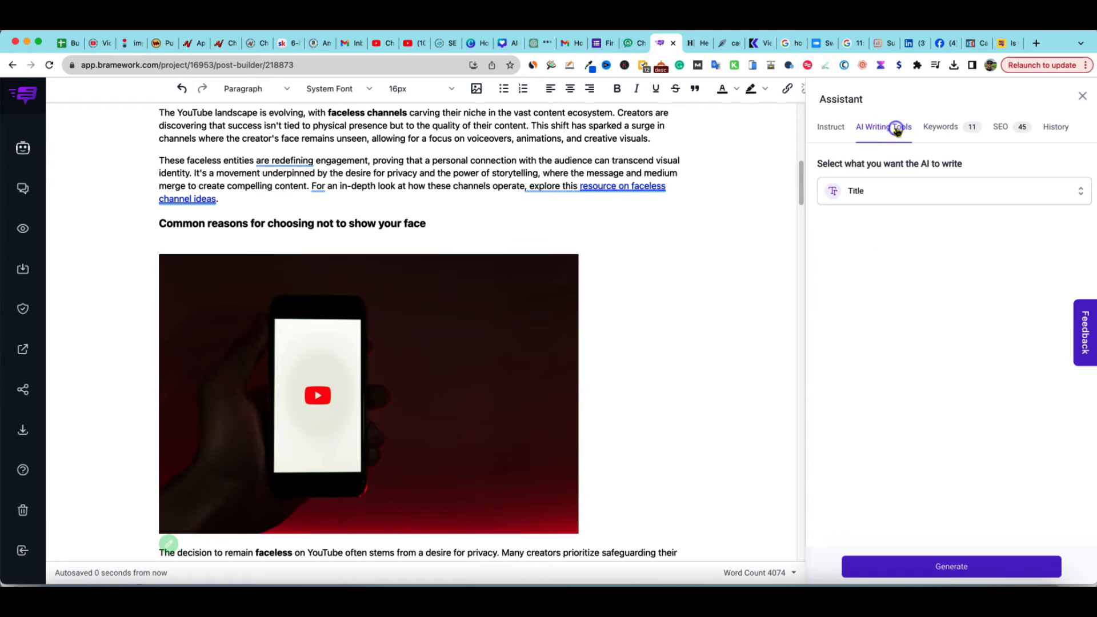
{"action": "left_click", "coordinate": [890, 196]}
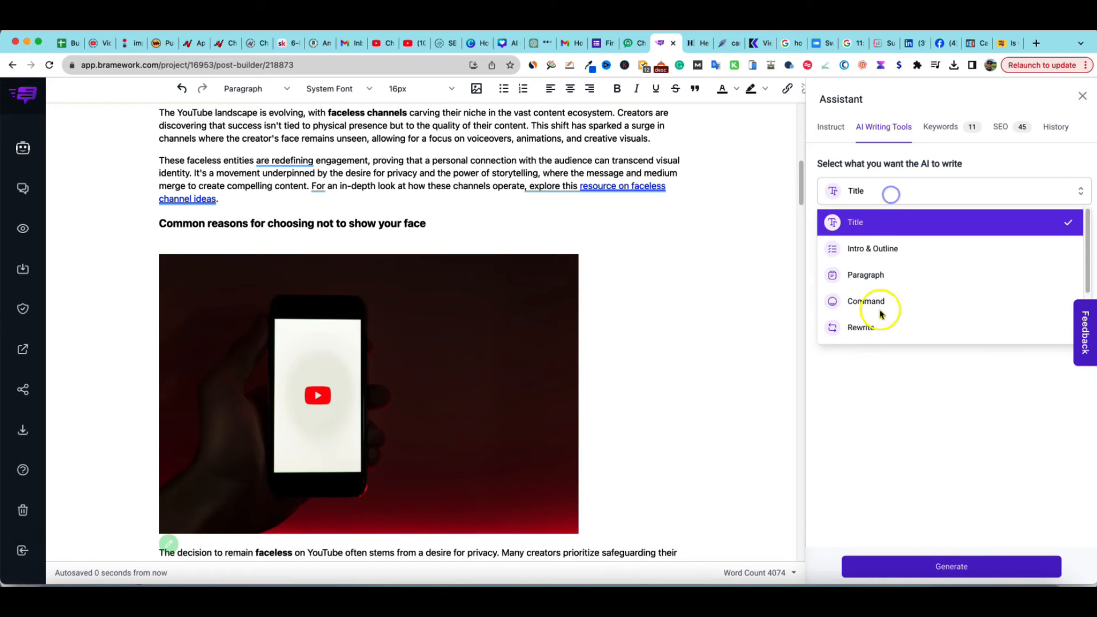
{"action": "left_click", "coordinate": [929, 128]}
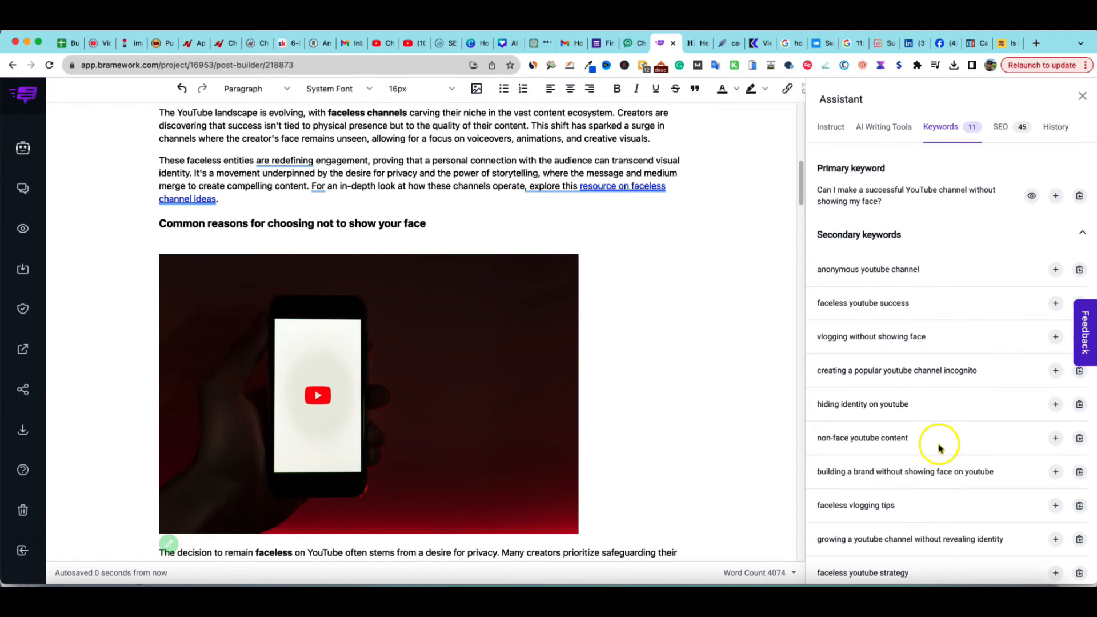
Review the SEO analyzer checklist and the suggested titles and meta descriptions in the assistant's SEO section
{"action": "left_click", "coordinate": [989, 126]}
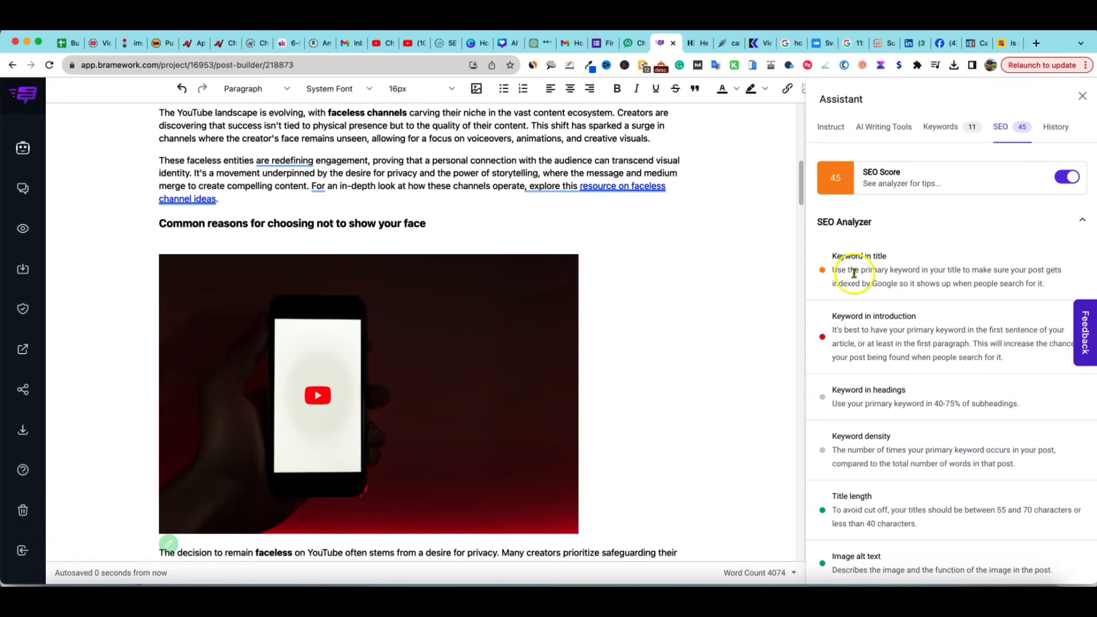
{"action": "scroll", "coordinate": [880, 387], "scroll_direction": "down", "scroll_amount": 5}
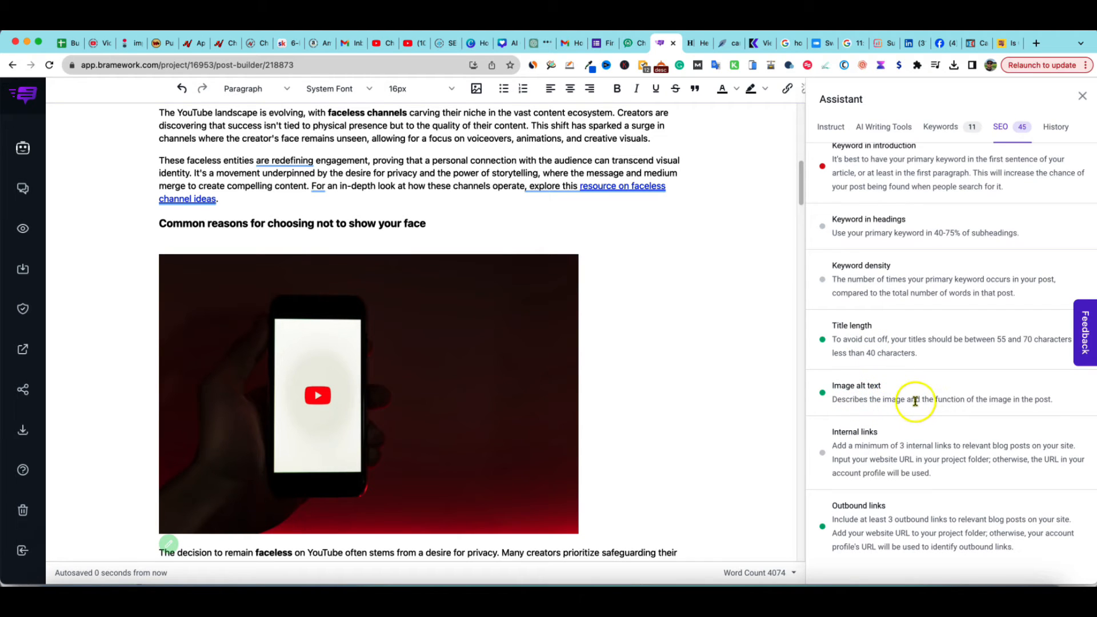
{"action": "scroll", "coordinate": [868, 496], "scroll_direction": "down", "scroll_amount": 4}
{"action": "scroll", "coordinate": [868, 496], "scroll_direction": "down", "scroll_amount": 15}
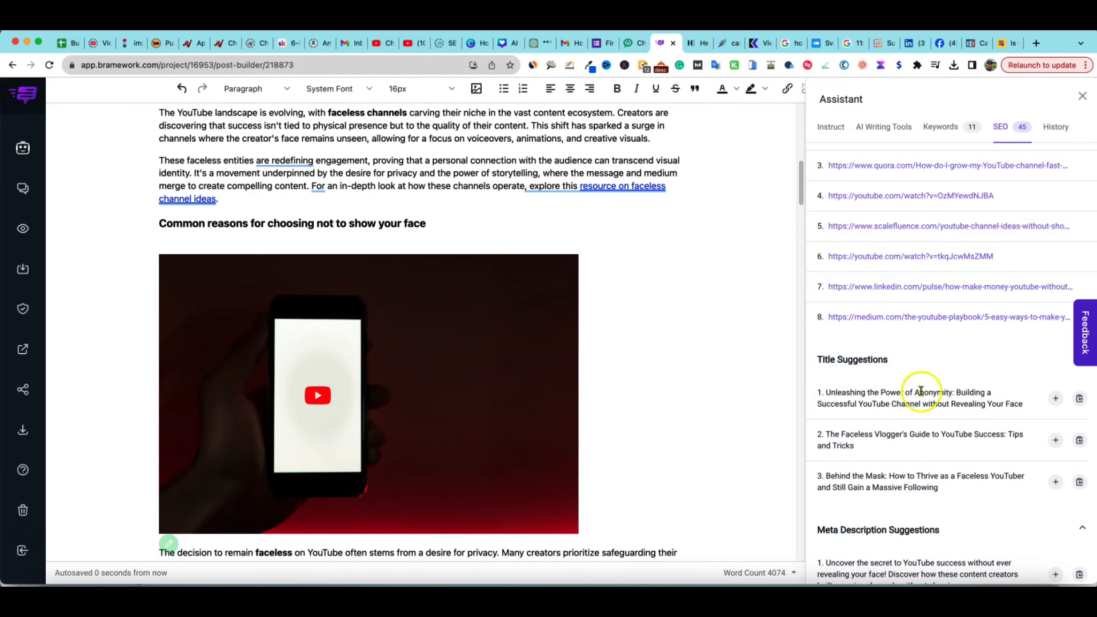
{"action": "scroll", "coordinate": [931, 434], "scroll_direction": "down", "scroll_amount": 1}
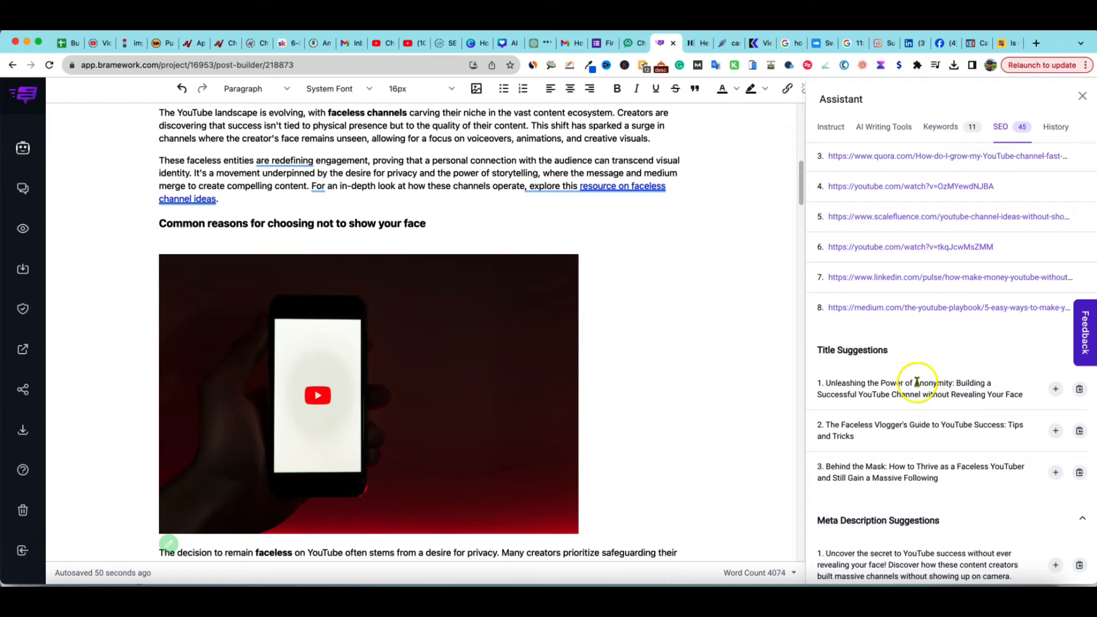
{"action": "left_click_drag", "start_coordinate": [913, 383], "coordinate": [951, 383]}
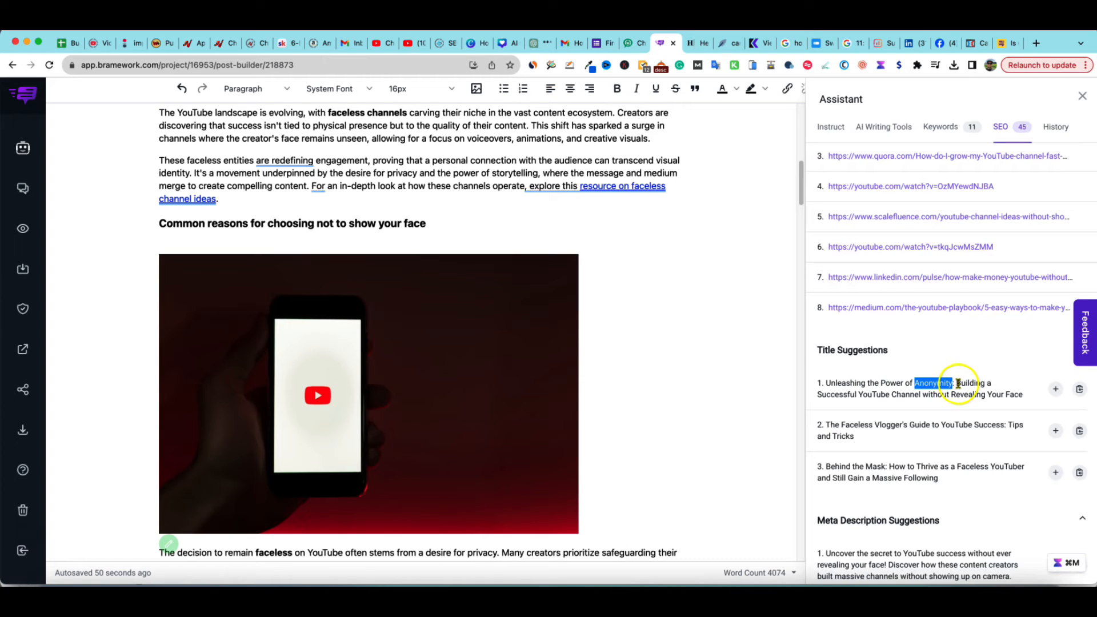
{"action": "left_click_drag", "start_coordinate": [957, 383], "coordinate": [1022, 393]}
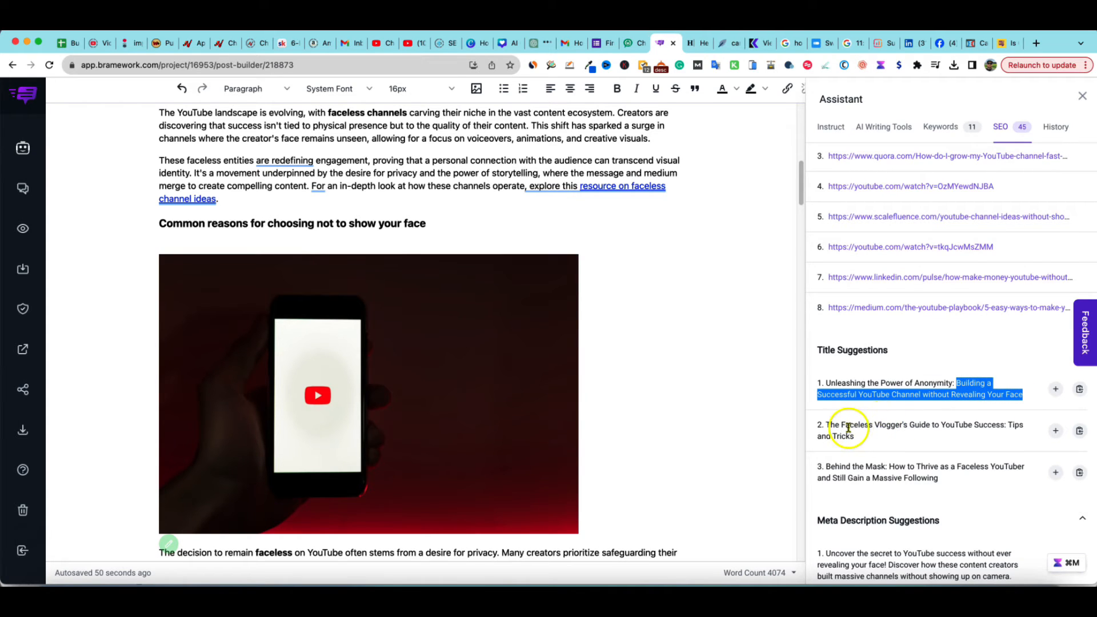
{"action": "left_click_drag", "start_coordinate": [850, 424], "coordinate": [998, 425]}
{"action": "left_click_drag", "start_coordinate": [852, 467], "coordinate": [916, 469]}
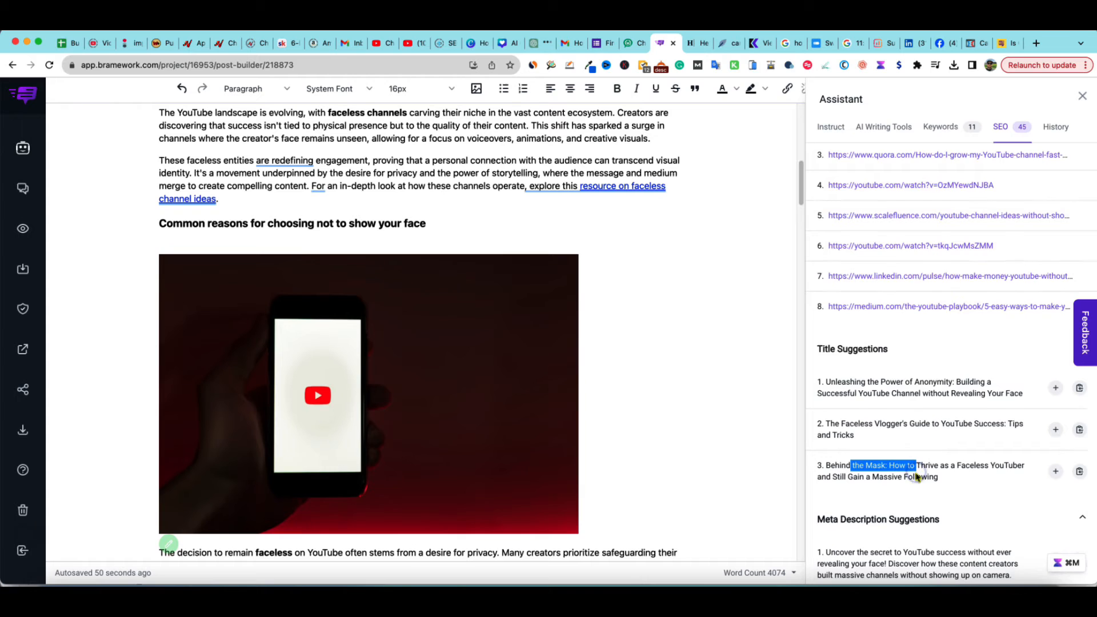
{"action": "scroll", "coordinate": [917, 477], "scroll_direction": "down", "scroll_amount": 3}
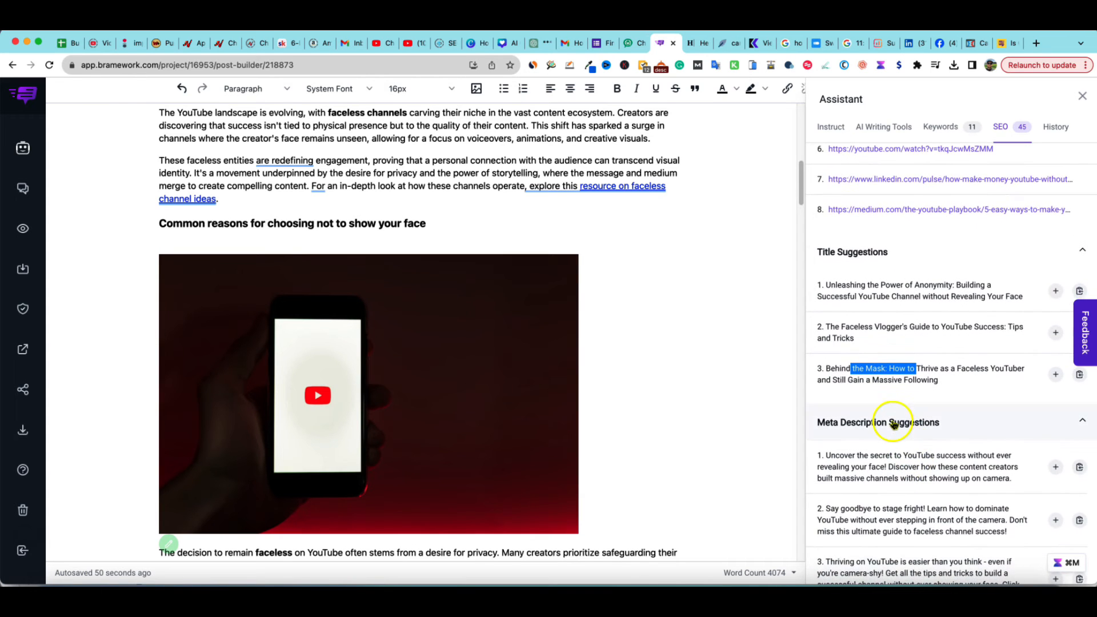
{"action": "scroll", "coordinate": [893, 434], "scroll_direction": "down", "scroll_amount": 4}
{"action": "scroll", "coordinate": [891, 468], "scroll_direction": "down", "scroll_amount": 5}
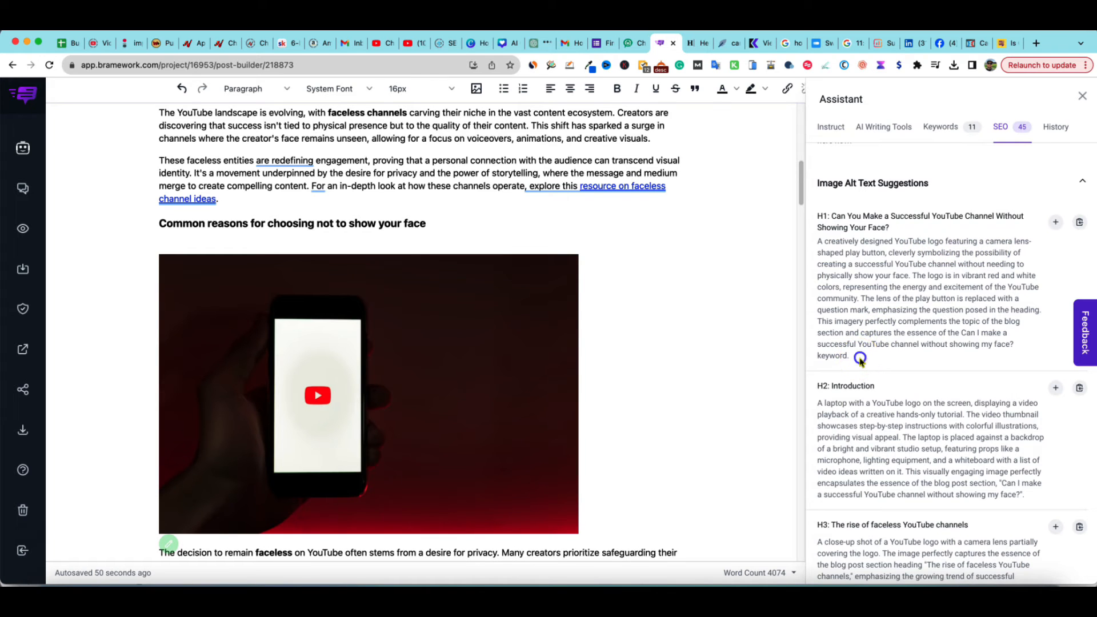
Set the phone image's description to the suggested H1 alt text beginning 'A creatively designed YouTube logo featuring a camera lens-shaped play button'
{"action": "left_click_drag", "start_coordinate": [860, 358], "coordinate": [814, 247]}
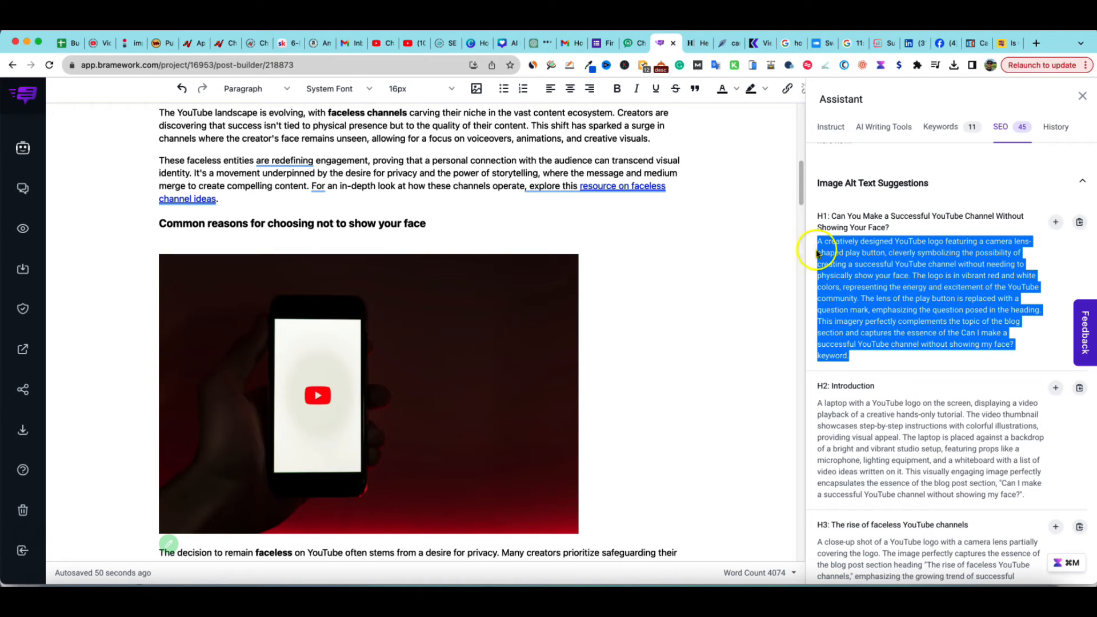
{"action": "left_click", "coordinate": [863, 359]}
{"action": "left_click_drag", "start_coordinate": [890, 227], "coordinate": [863, 221]}
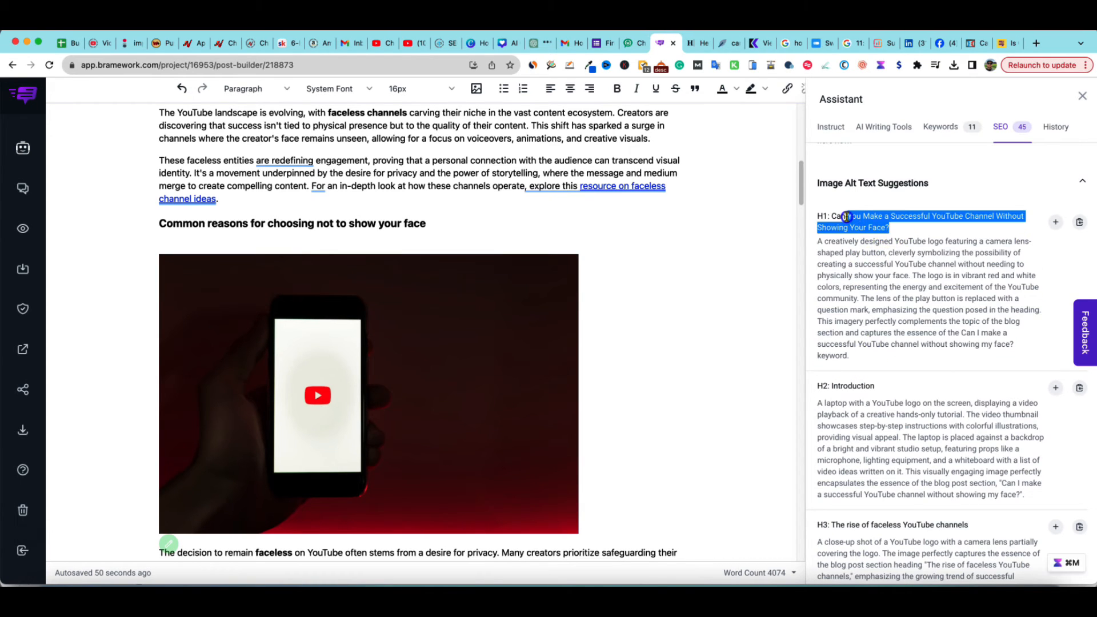
{"action": "left_click", "coordinate": [858, 336]}
{"action": "left_click_drag", "start_coordinate": [850, 356], "coordinate": [815, 242]}
{"action": "key", "text": "super+c"}
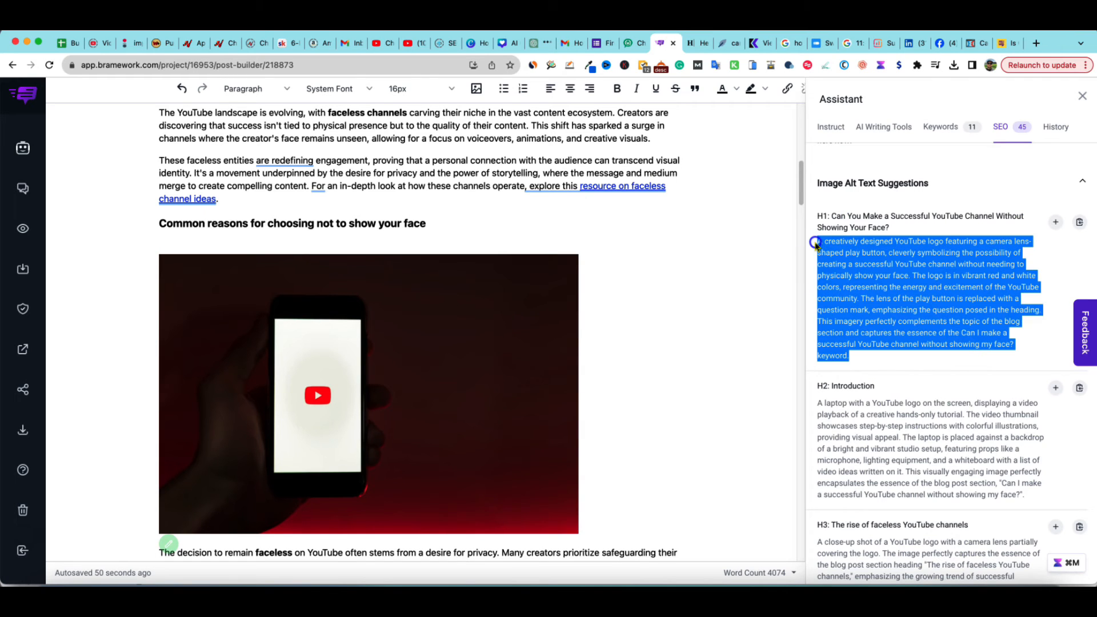
{"action": "left_click", "coordinate": [478, 304]}
{"action": "double_click", "coordinate": [520, 301]}
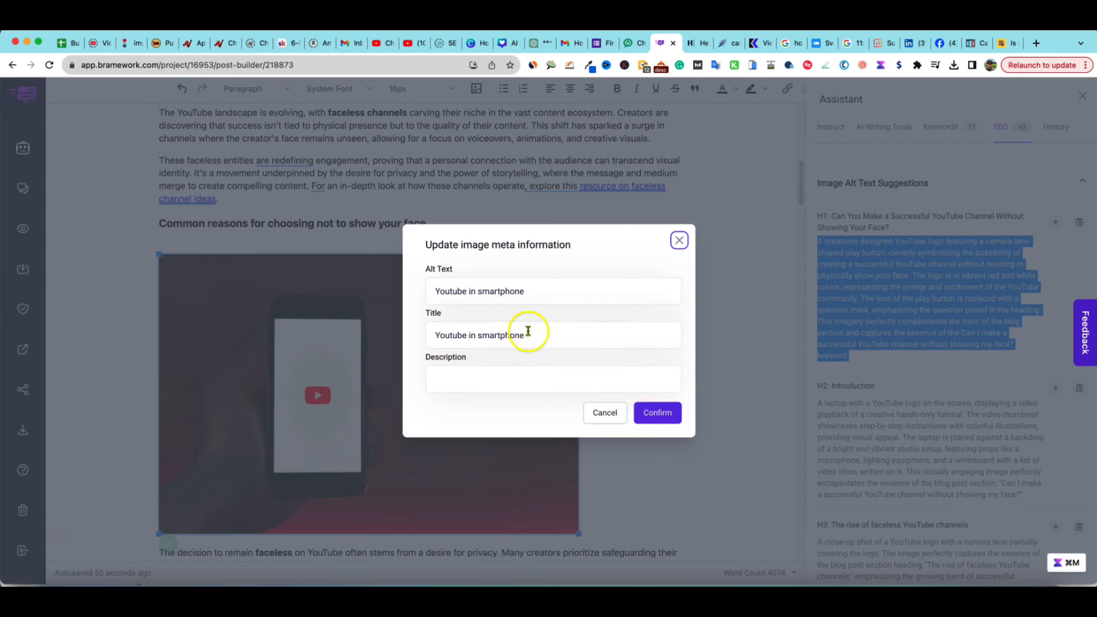
{"action": "left_click", "coordinate": [486, 380]}
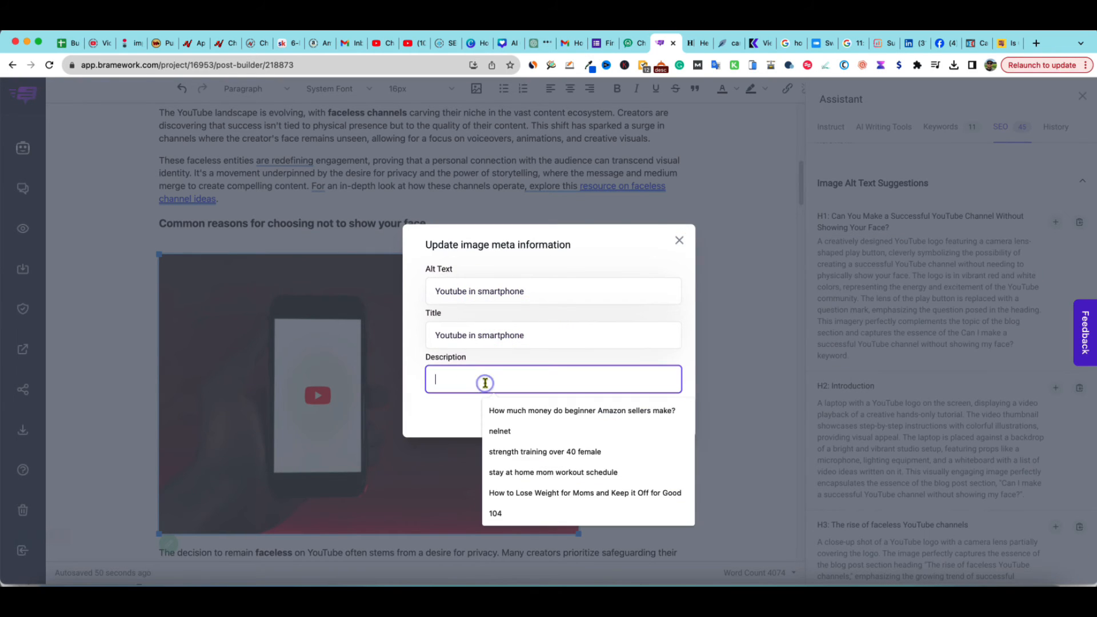
{"action": "key", "text": "super+v"}
{"action": "left_click", "coordinate": [656, 411]}
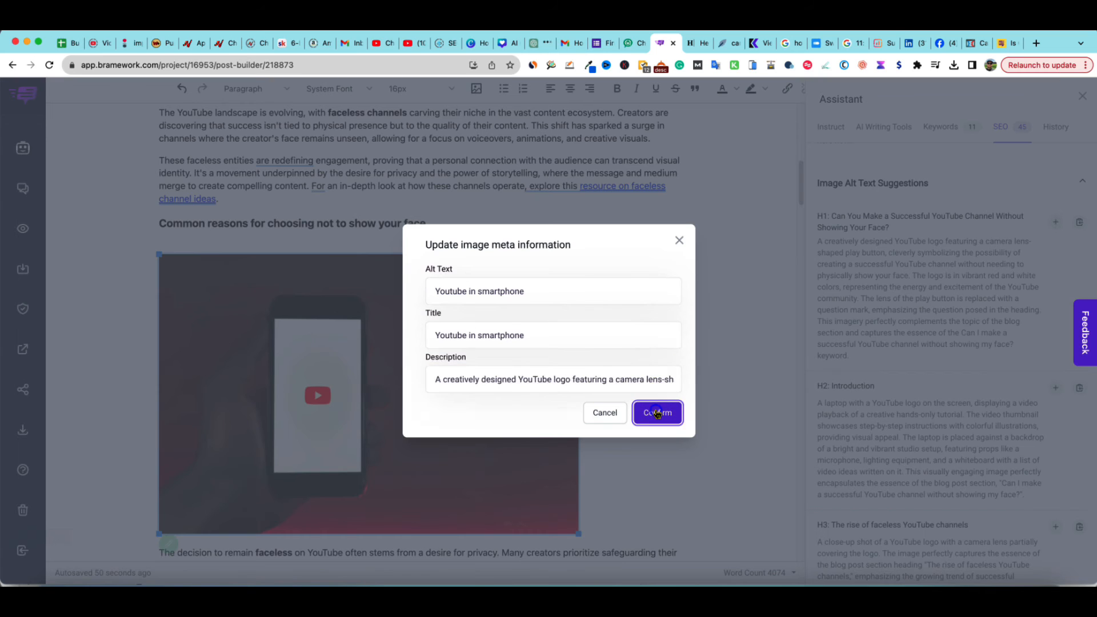
Set the image's alt text and title to 'Can You Make a Successful YouTube Channel Without Showing Your Face?'
{"action": "left_click_drag", "start_coordinate": [866, 224], "coordinate": [838, 215]}
{"action": "key", "text": "super+c"}
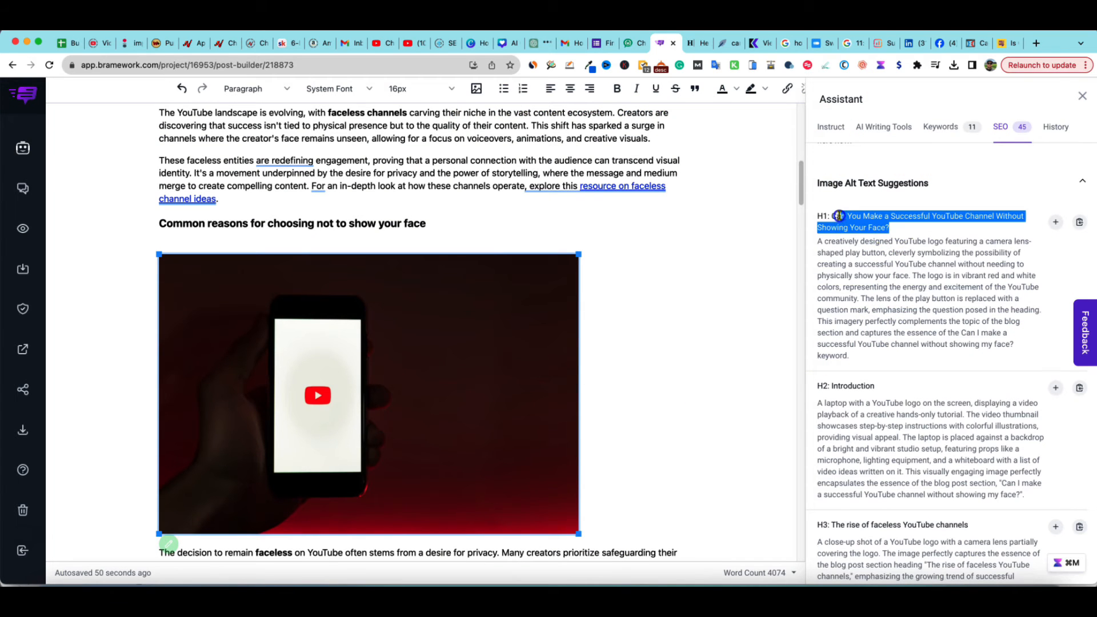
{"action": "double_click", "coordinate": [478, 400]}
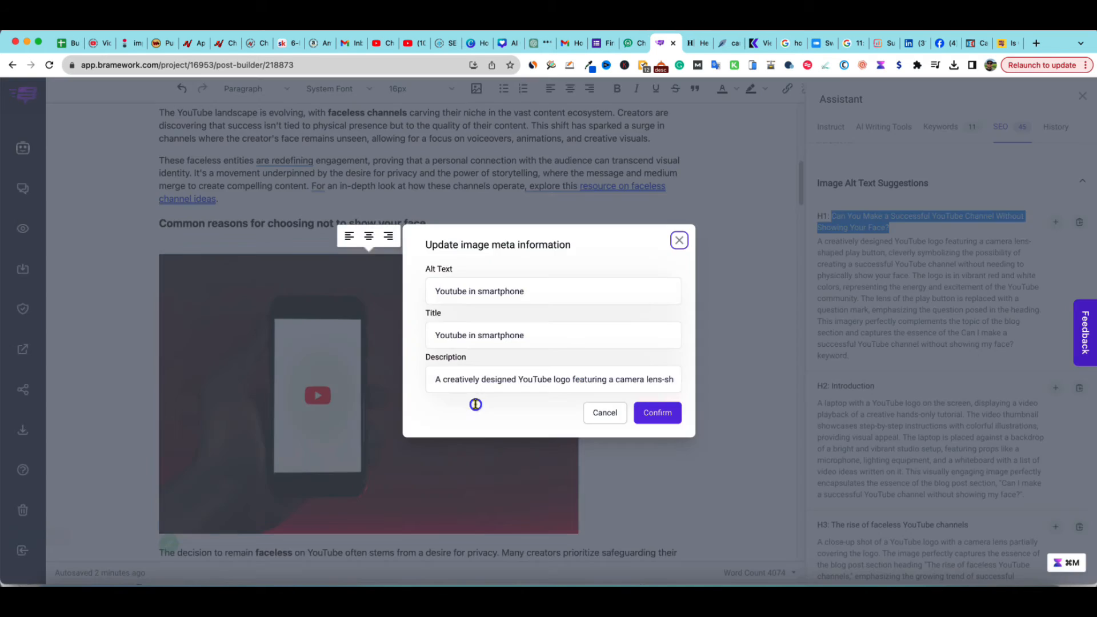
{"action": "left_click_drag", "start_coordinate": [548, 293], "coordinate": [440, 293]}
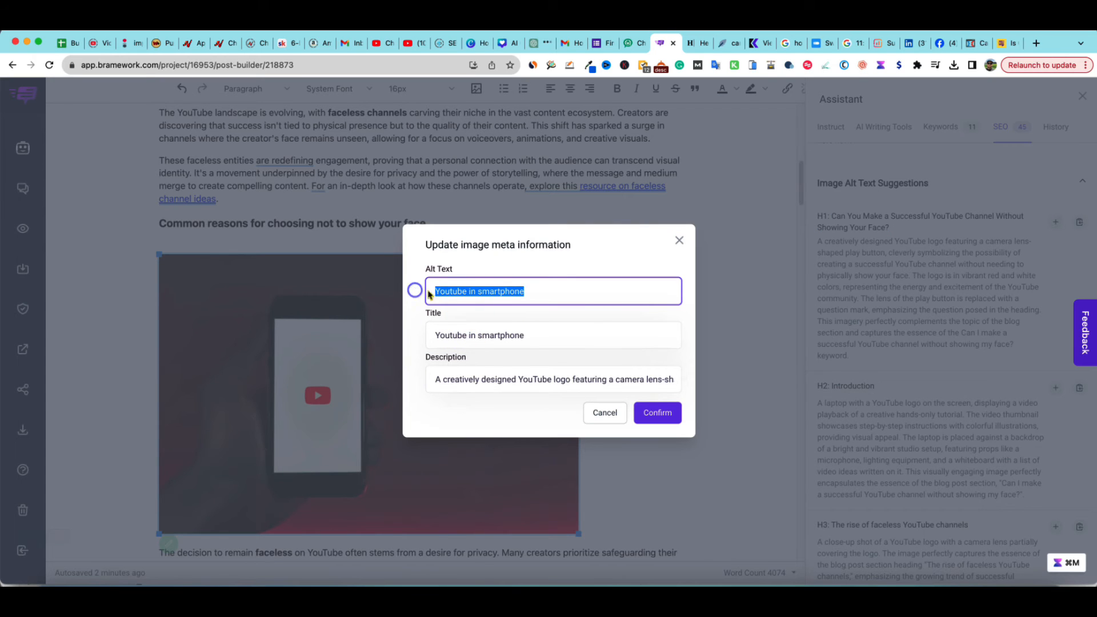
{"action": "key", "text": "super+v"}
{"action": "left_click_drag", "start_coordinate": [531, 335], "coordinate": [427, 335]}
{"action": "key", "text": "super+v"}
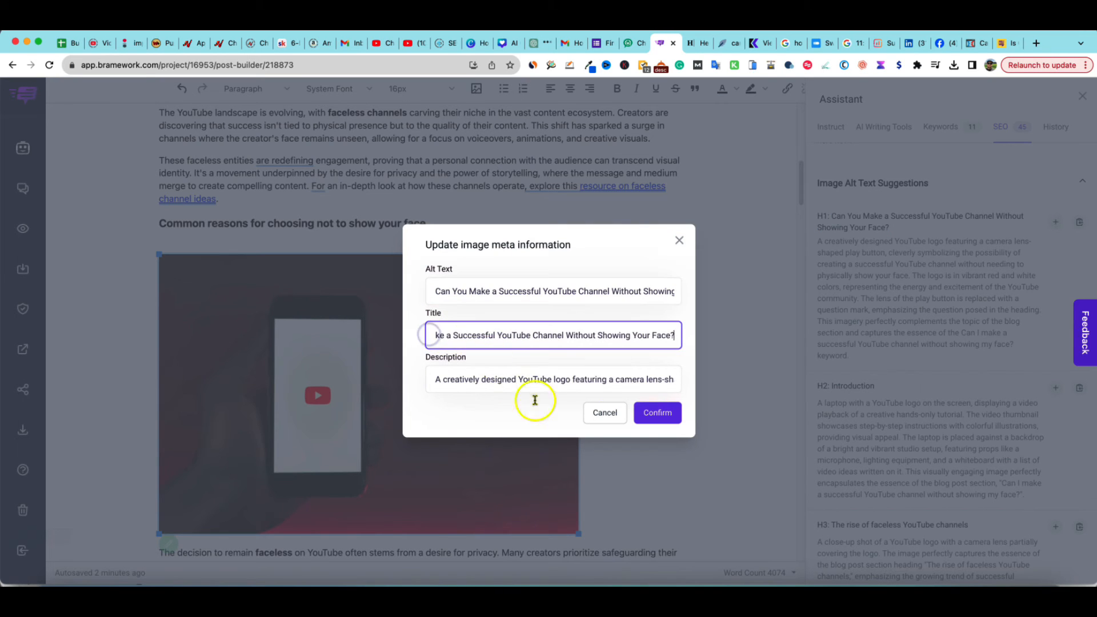
{"action": "left_click", "coordinate": [657, 413]}
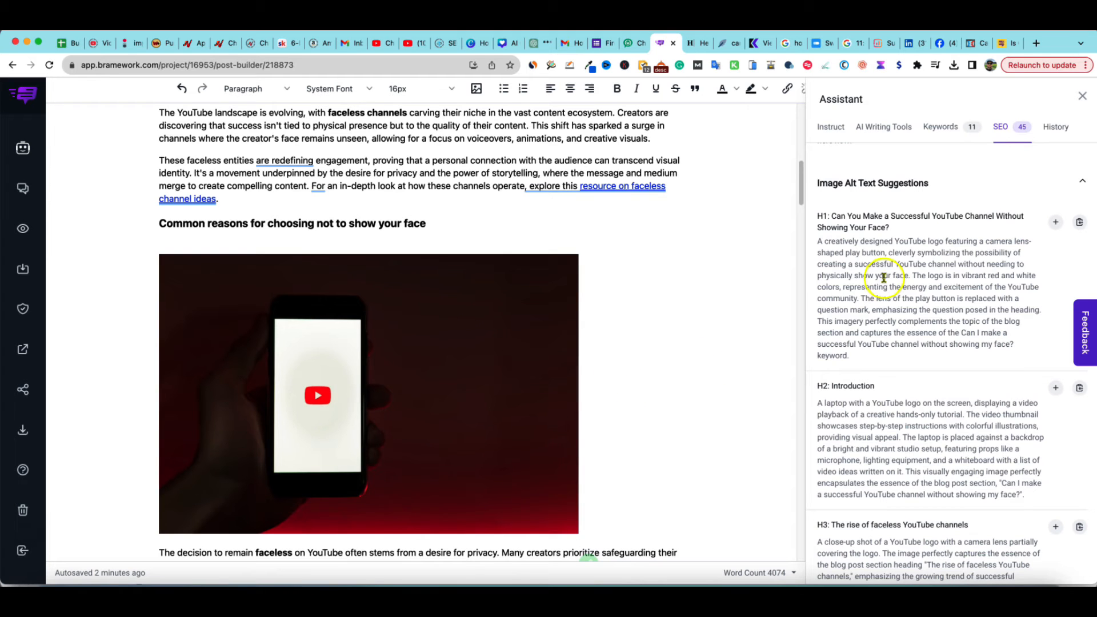
Scroll through the remaining image alt text suggestions and the SEO analyzer checklist
{"action": "scroll", "coordinate": [956, 435], "scroll_direction": "down", "scroll_amount": 3}
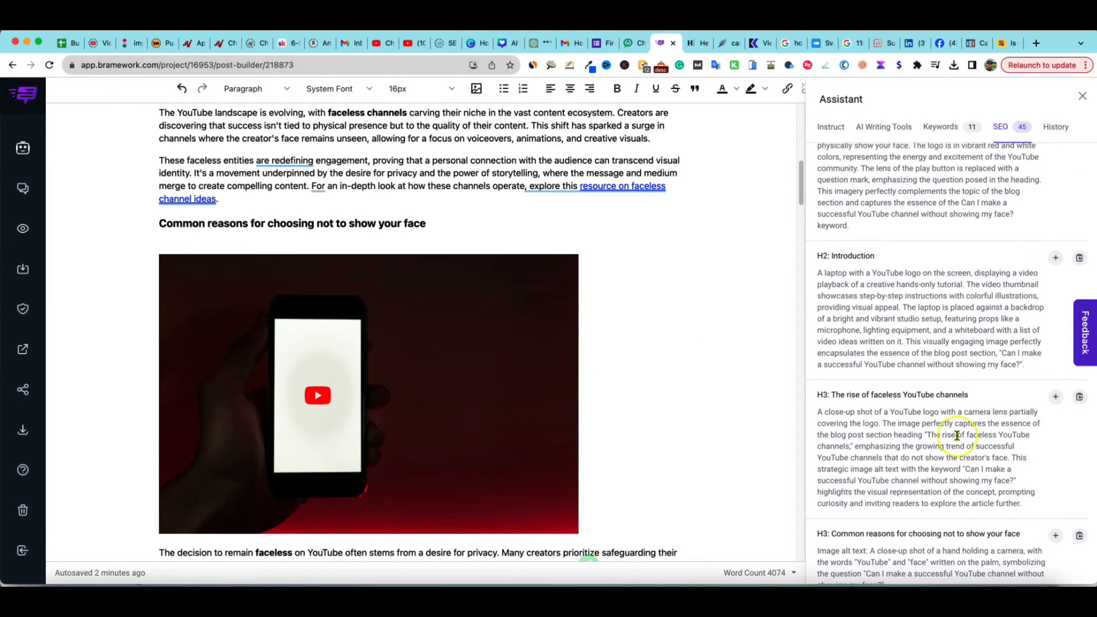
{"action": "scroll", "coordinate": [956, 436], "scroll_direction": "down", "scroll_amount": 20}
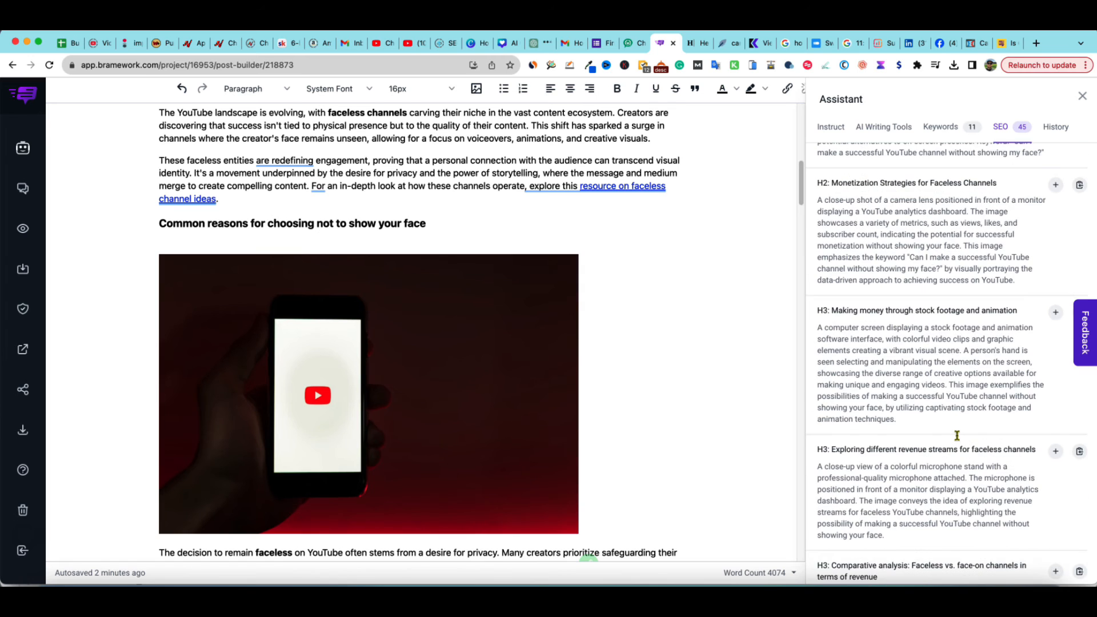
{"action": "scroll", "coordinate": [957, 435], "scroll_direction": "down", "scroll_amount": 10}
{"action": "left_click", "coordinate": [954, 456]}
{"action": "scroll", "coordinate": [967, 424], "scroll_direction": "down", "scroll_amount": 10}
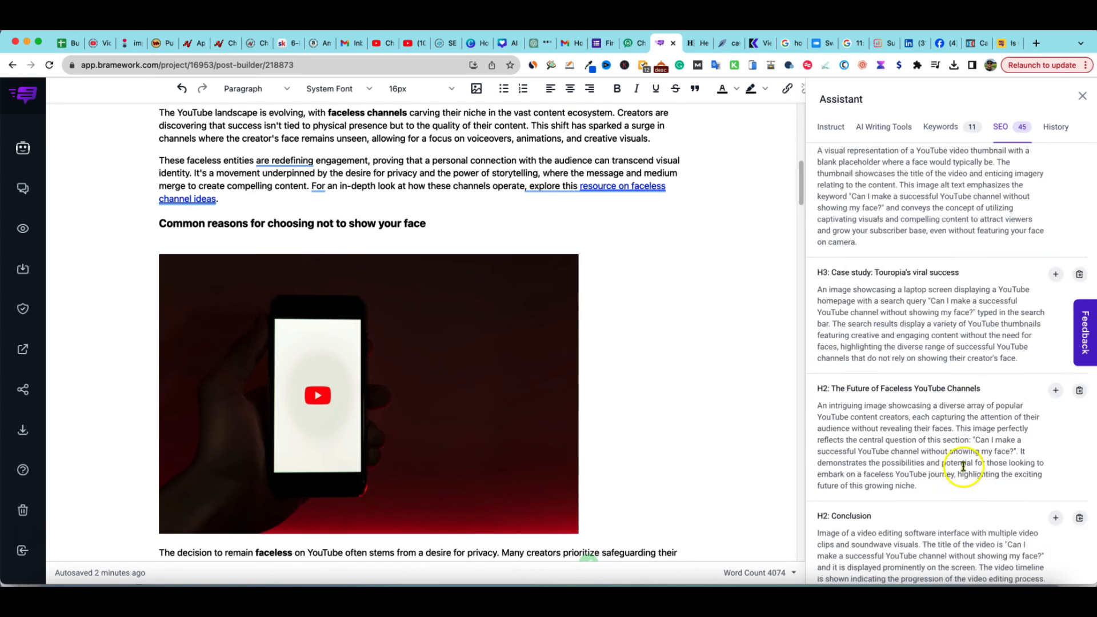
{"action": "scroll", "coordinate": [931, 453], "scroll_direction": "up", "scroll_amount": 20}
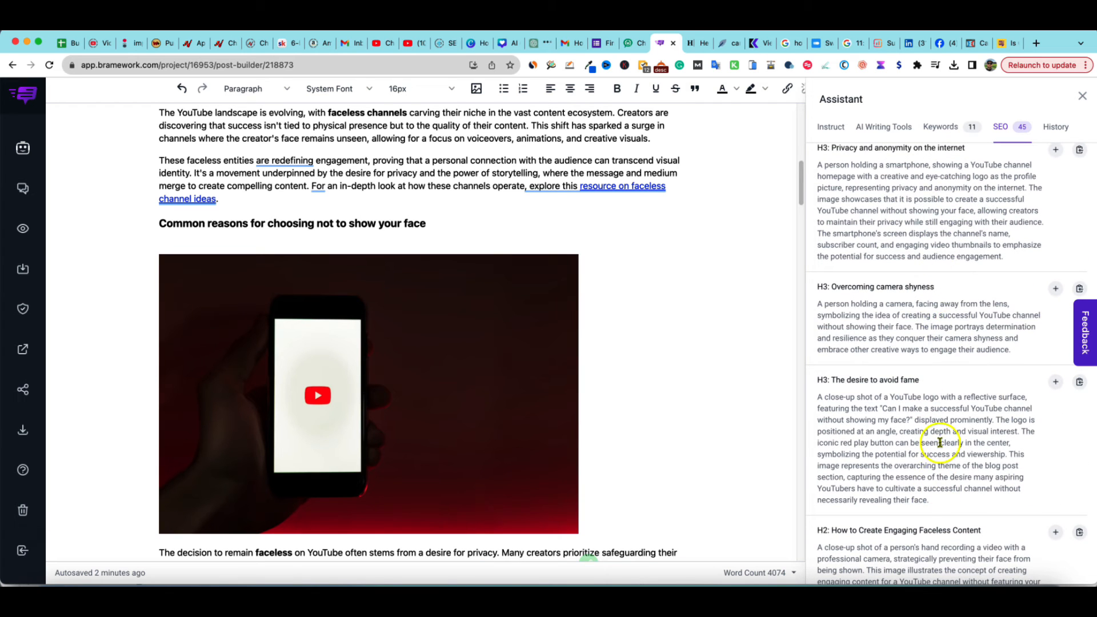
{"action": "scroll", "coordinate": [920, 421], "scroll_direction": "up", "scroll_amount": 10}
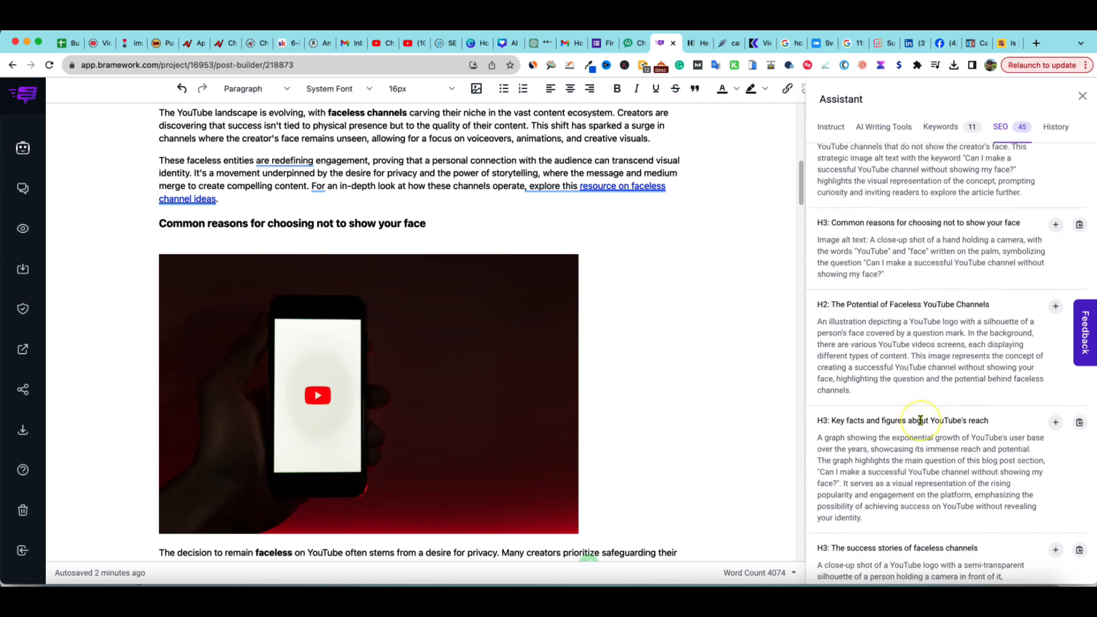
{"action": "scroll", "coordinate": [919, 420], "scroll_direction": "up", "scroll_amount": 15}
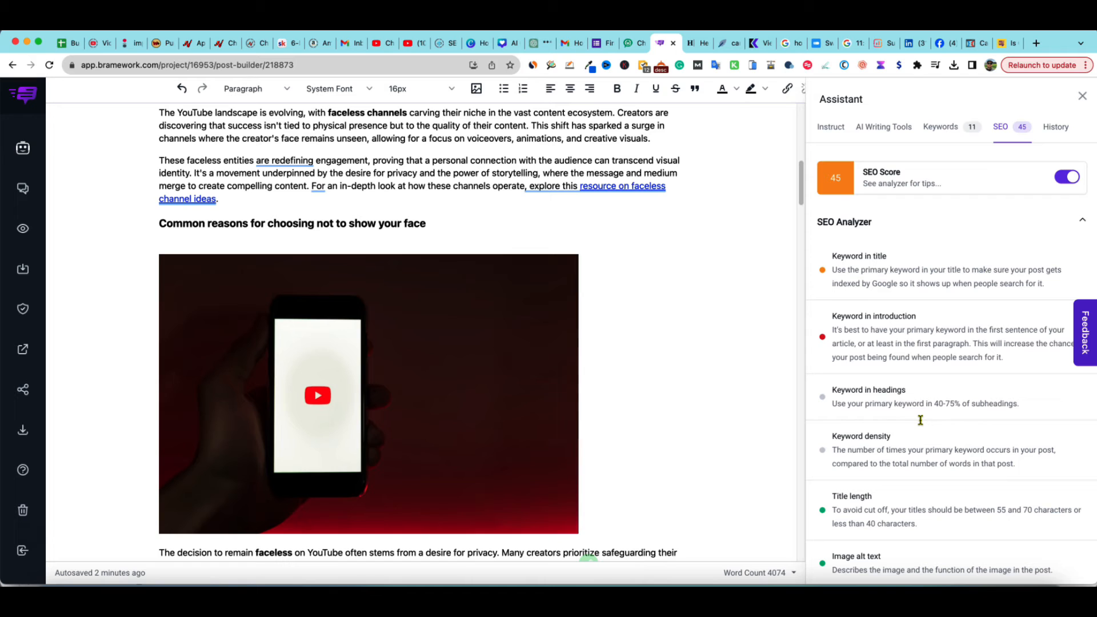
{"action": "scroll", "coordinate": [879, 280], "scroll_direction": "down", "scroll_amount": 3}
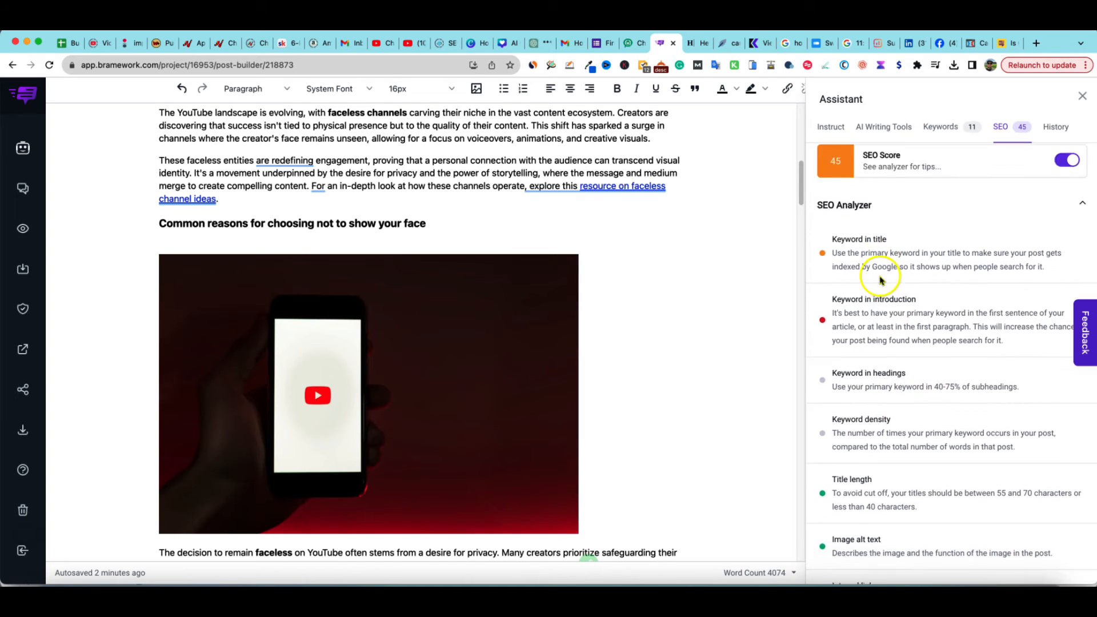
{"action": "scroll", "coordinate": [879, 297], "scroll_direction": "up", "scroll_amount": 1}
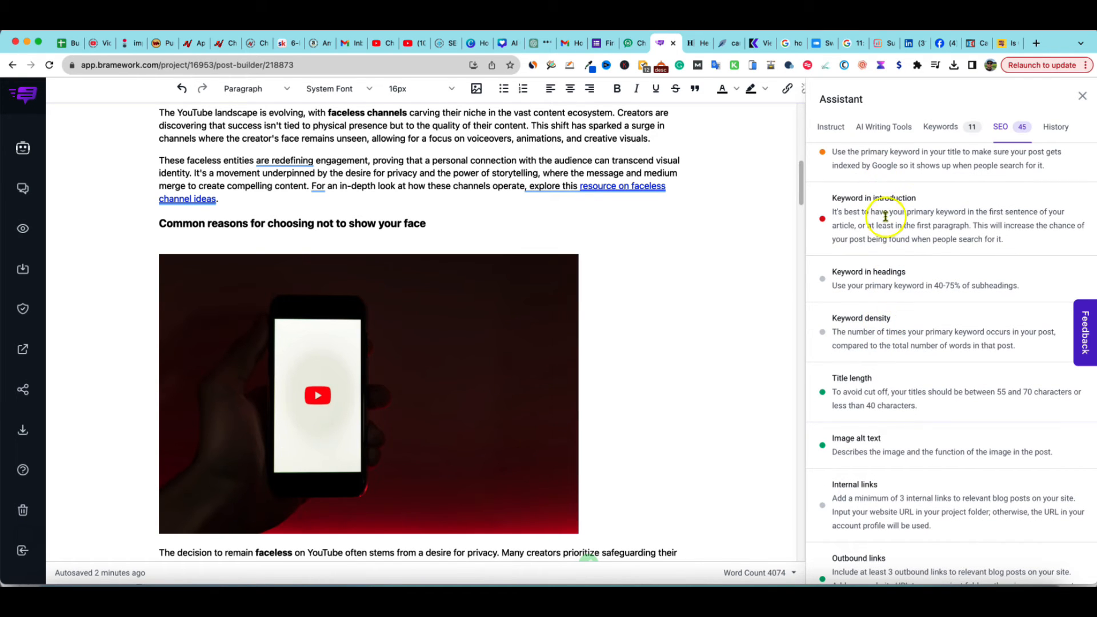
{"action": "scroll", "coordinate": [910, 399], "scroll_direction": "up", "scroll_amount": 2}
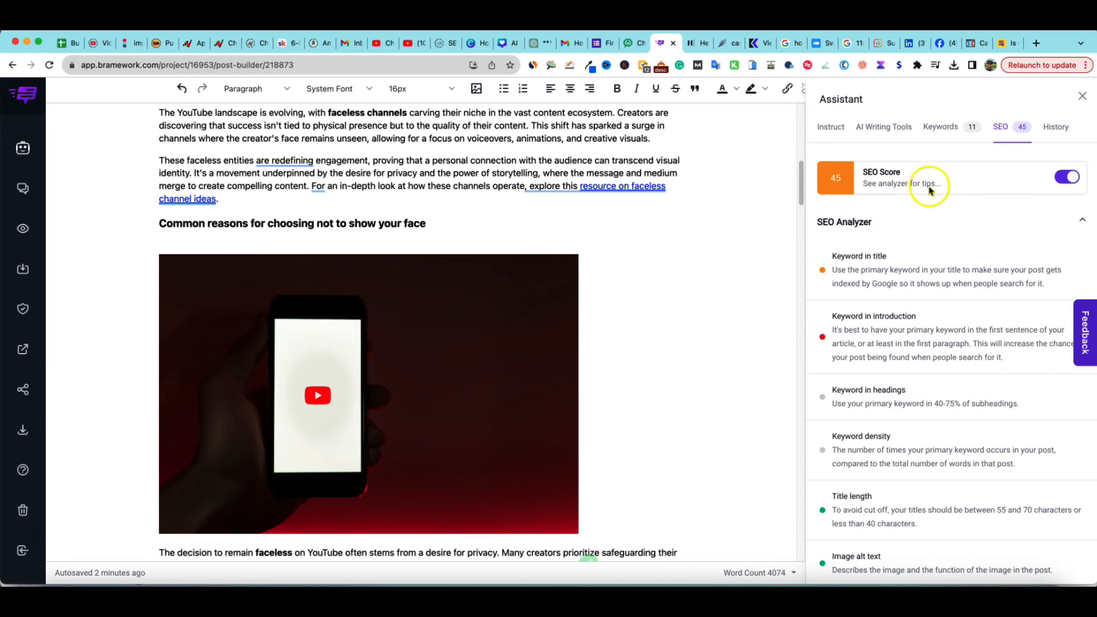
Paste the primary keyword 'Can I make a successful YouTube channel without showing my face?' below the introduction's second paragraph
{"action": "left_click", "coordinate": [937, 132]}
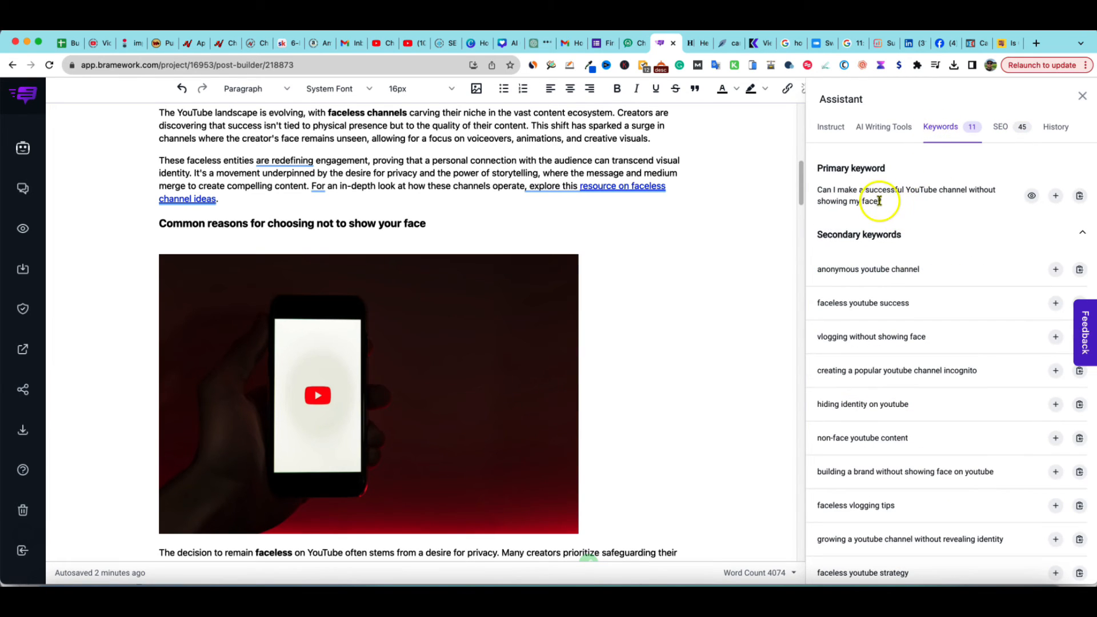
{"action": "left_click_drag", "start_coordinate": [883, 203], "coordinate": [821, 194]}
{"action": "key", "text": "ctrl+c"}
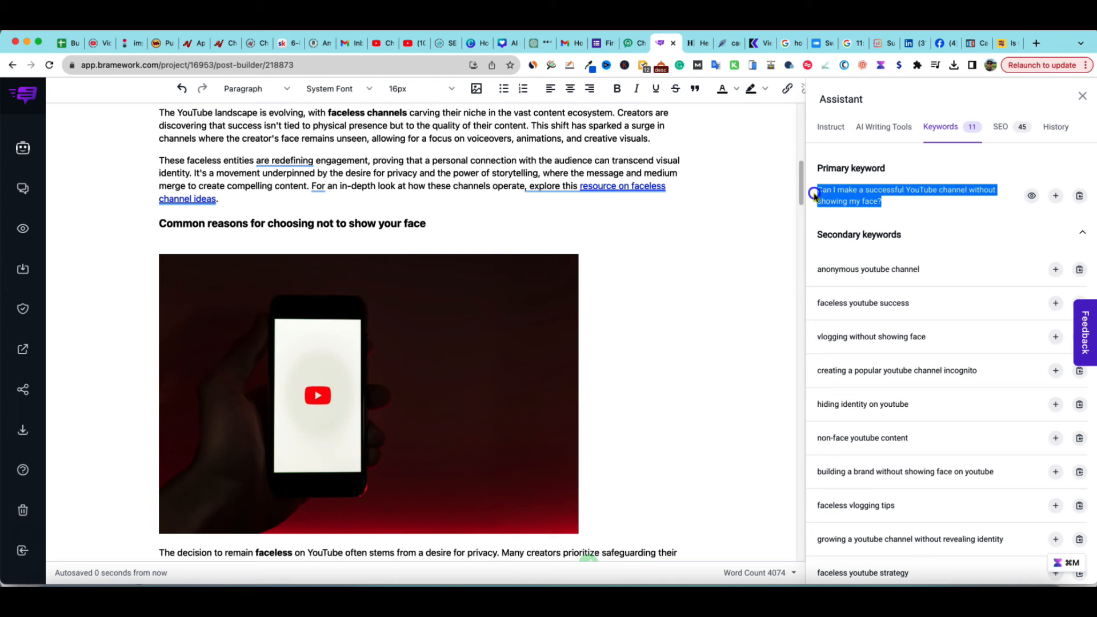
{"action": "scroll", "coordinate": [522, 293], "scroll_direction": "up", "scroll_amount": 15}
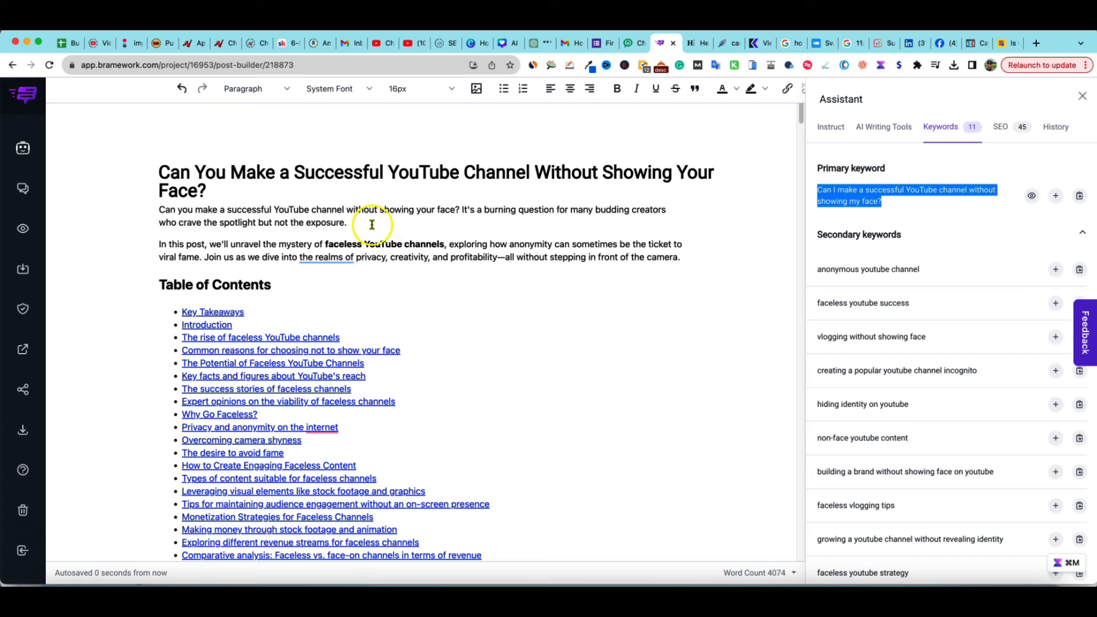
{"action": "left_click", "coordinate": [356, 256]}
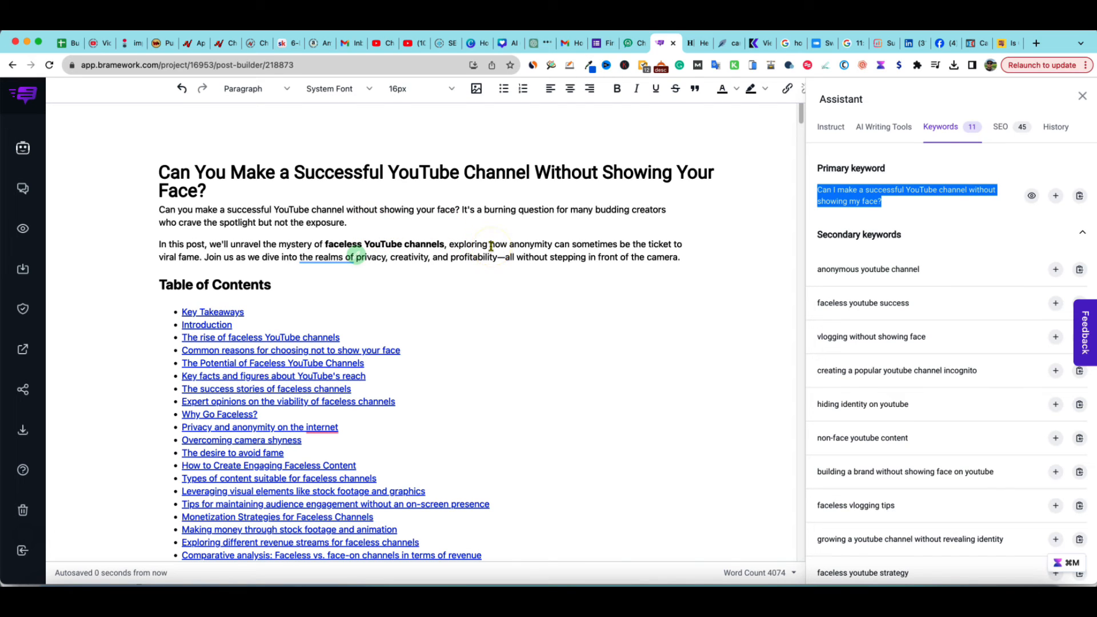
{"action": "left_click", "coordinate": [359, 235]}
{"action": "left_click", "coordinate": [680, 257]}
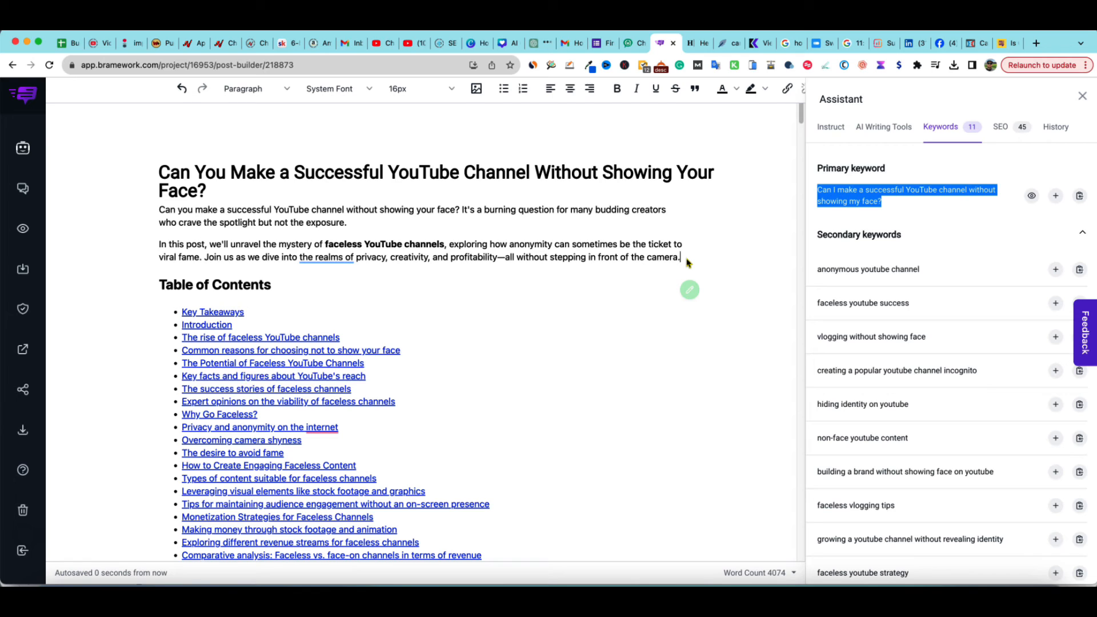
{"action": "key", "text": "ctrl+v"}
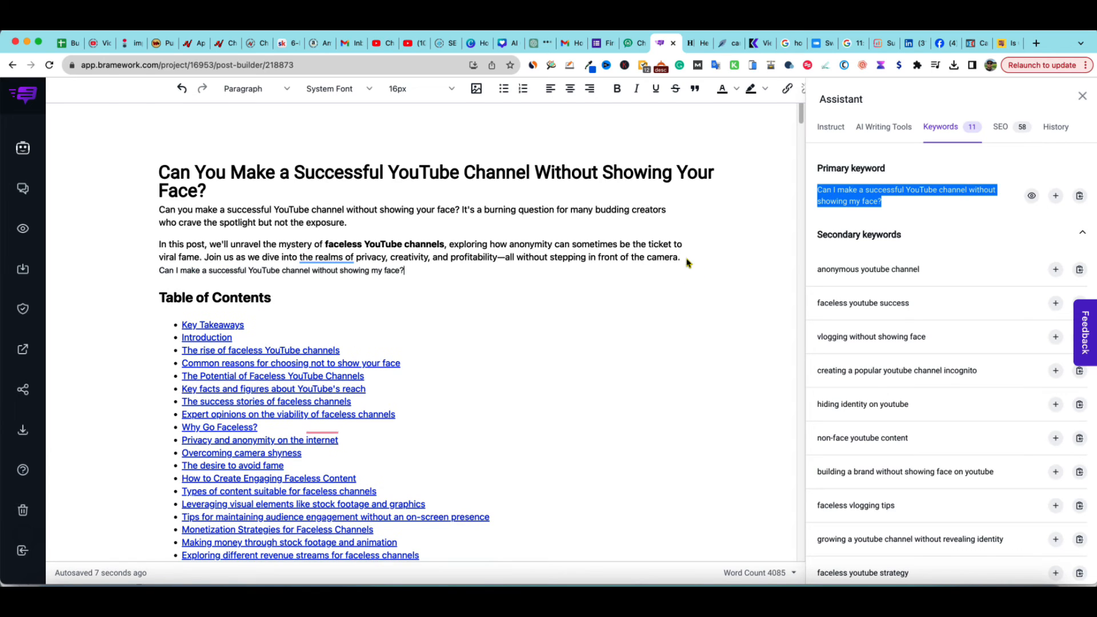
Delete the pasted primary keyword line below the introduction's second paragraph
{"action": "left_click", "coordinate": [752, 282]}
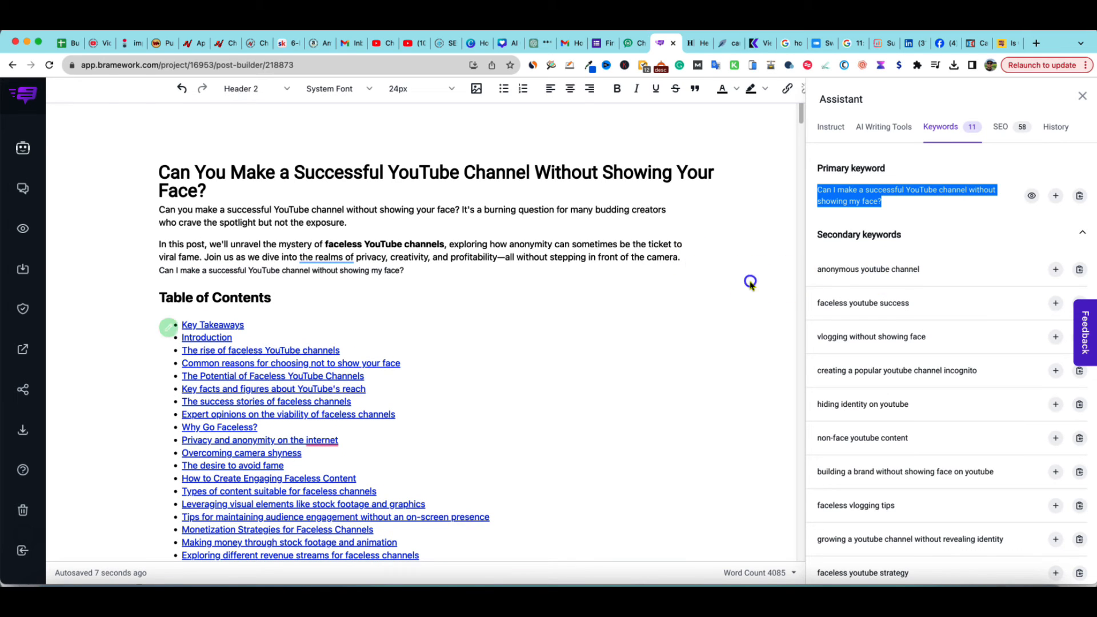
{"action": "left_click", "coordinate": [993, 129]}
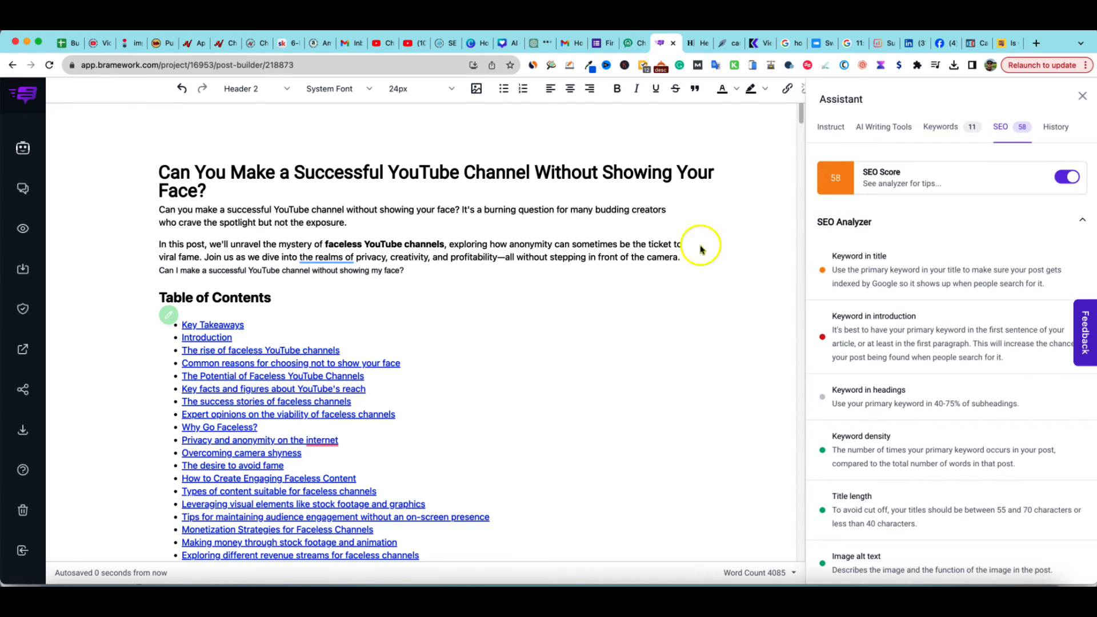
{"action": "left_click", "coordinate": [396, 278]}
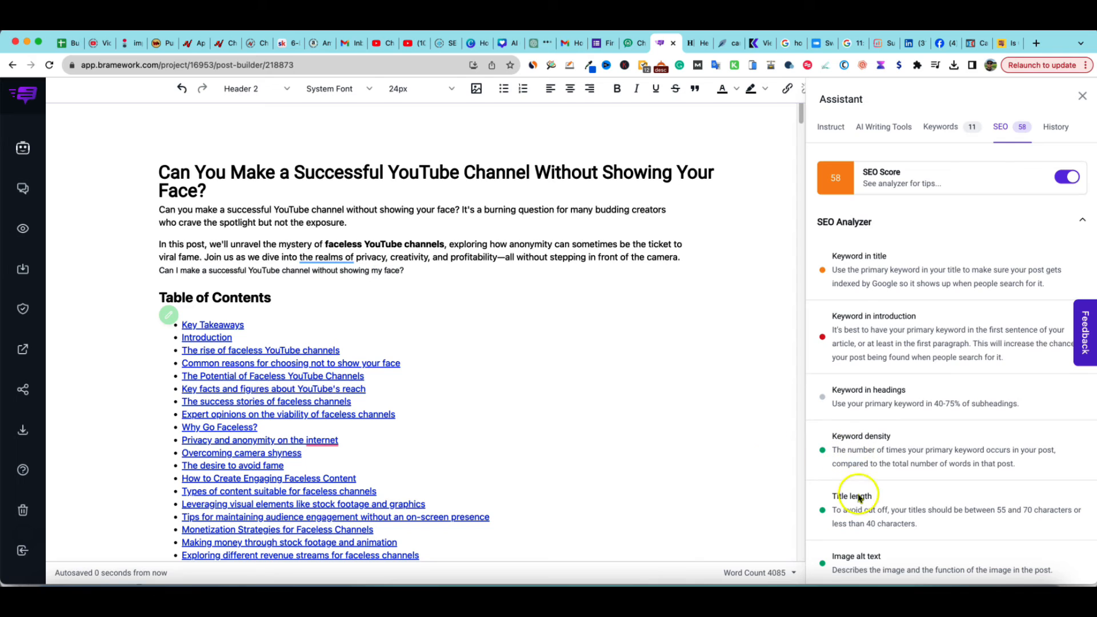
{"action": "scroll", "coordinate": [864, 514], "scroll_direction": "down", "scroll_amount": 1}
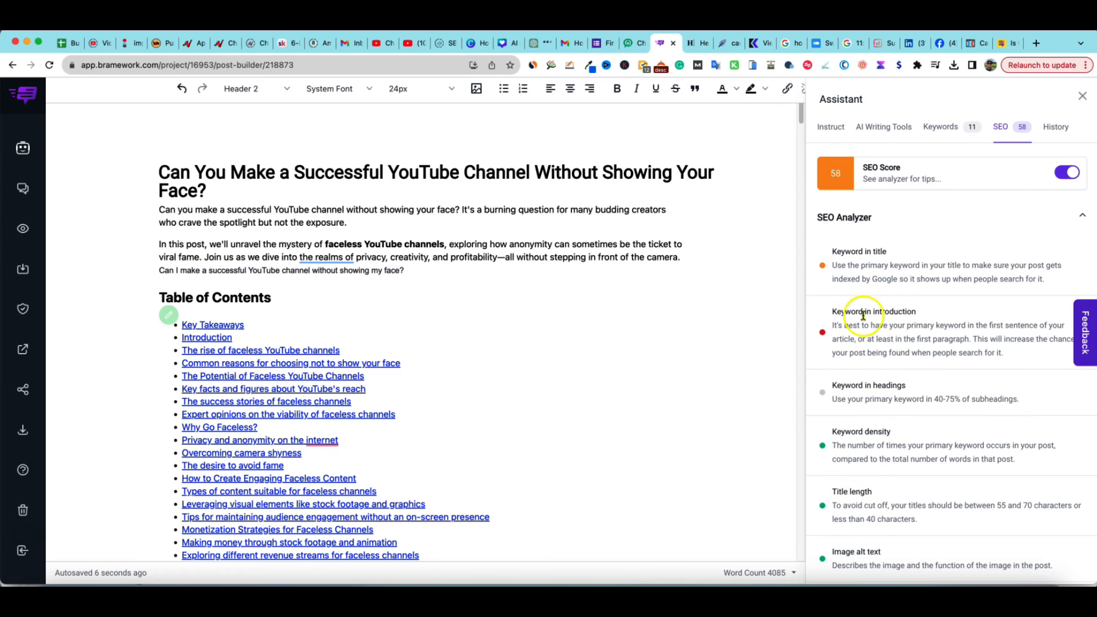
{"action": "left_click_drag", "start_coordinate": [417, 273], "coordinate": [159, 273]}
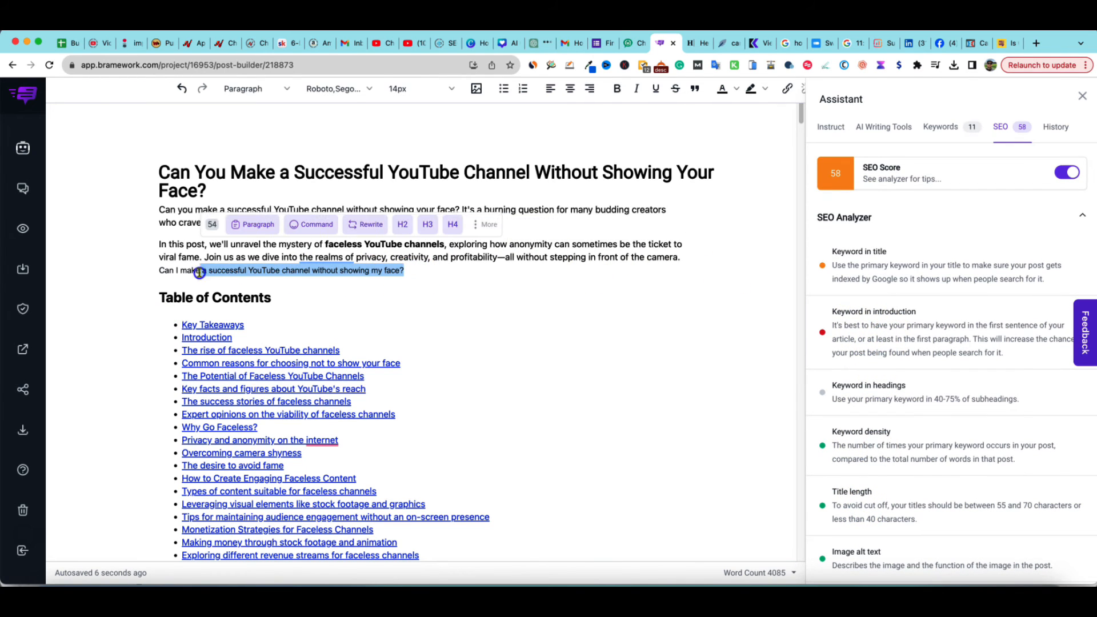
{"action": "key", "text": "BackSpace"}
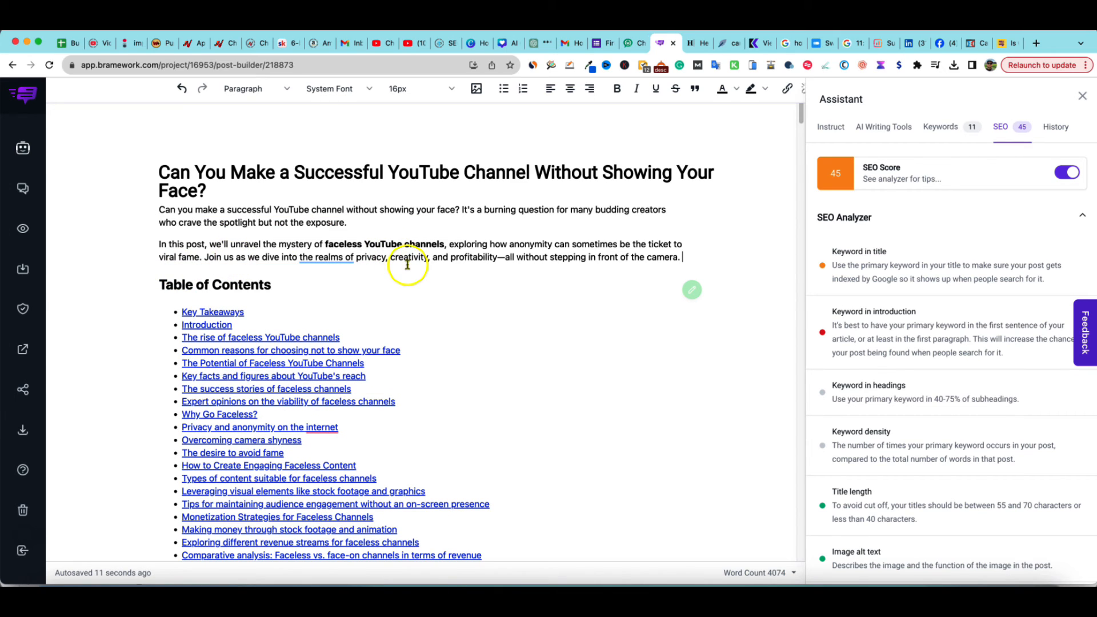
Scroll through the article, review the assistant's History and Instruct tabs, and close the assistant panel
{"action": "left_click", "coordinate": [478, 253]}
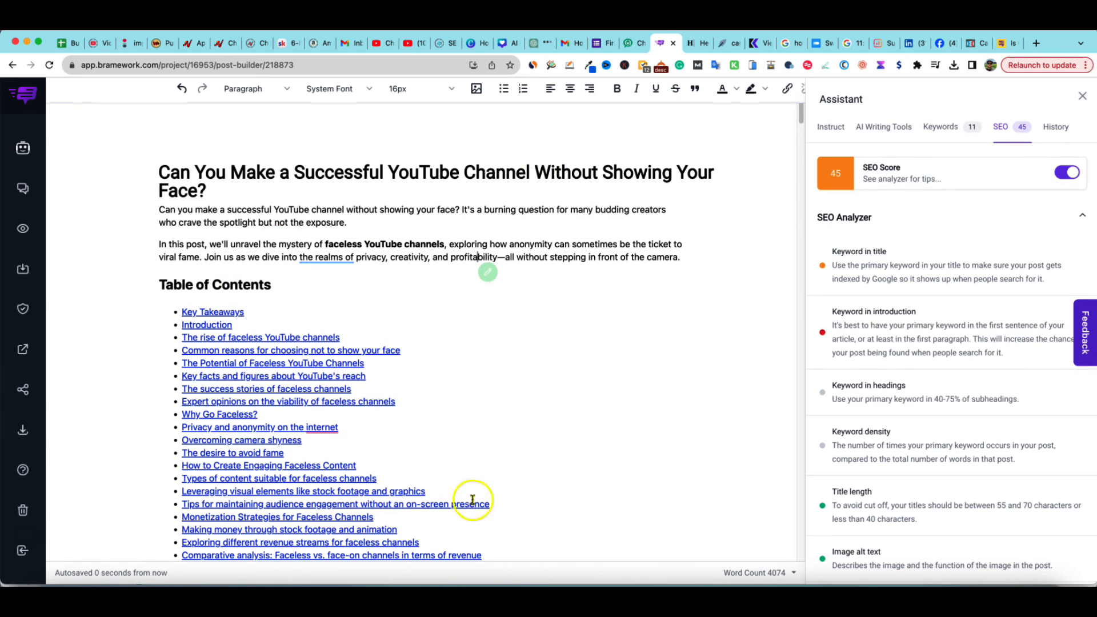
{"action": "scroll", "coordinate": [574, 488], "scroll_direction": "down", "scroll_amount": 15}
{"action": "scroll", "coordinate": [581, 477], "scroll_direction": "down", "scroll_amount": 20}
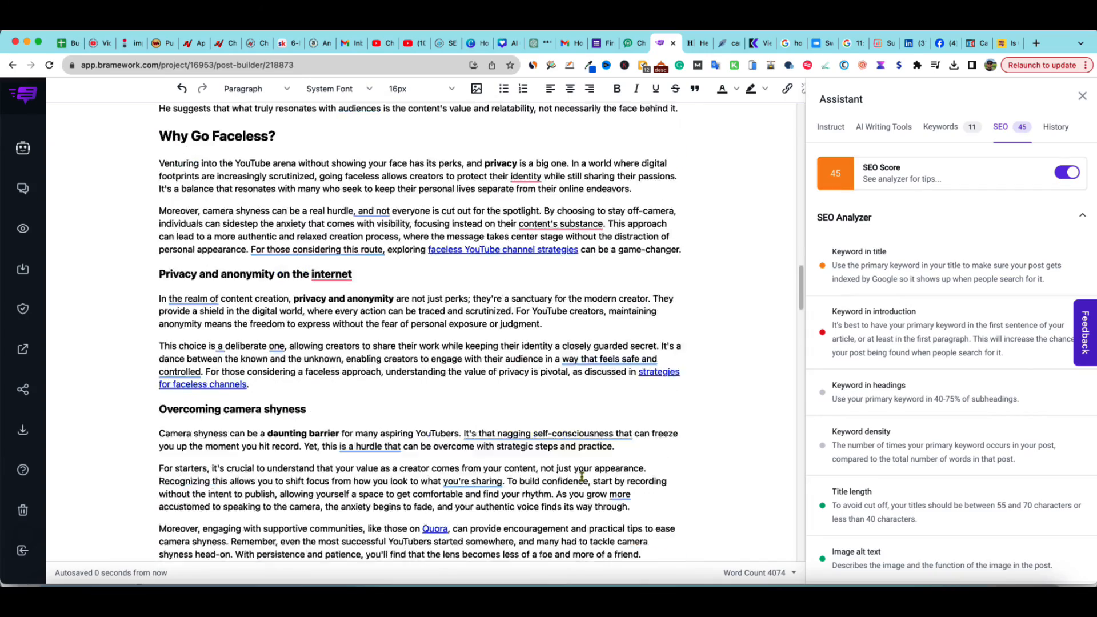
{"action": "scroll", "coordinate": [582, 476], "scroll_direction": "down", "scroll_amount": 5}
{"action": "scroll", "coordinate": [581, 477], "scroll_direction": "up", "scroll_amount": 15}
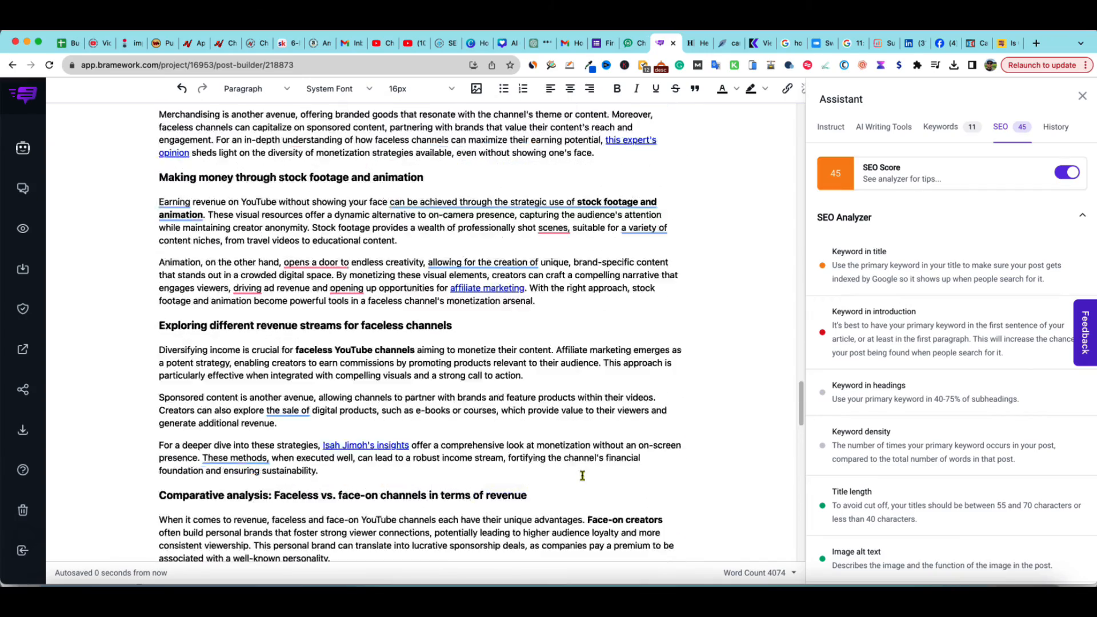
{"action": "scroll", "coordinate": [581, 477], "scroll_direction": "up", "scroll_amount": 10}
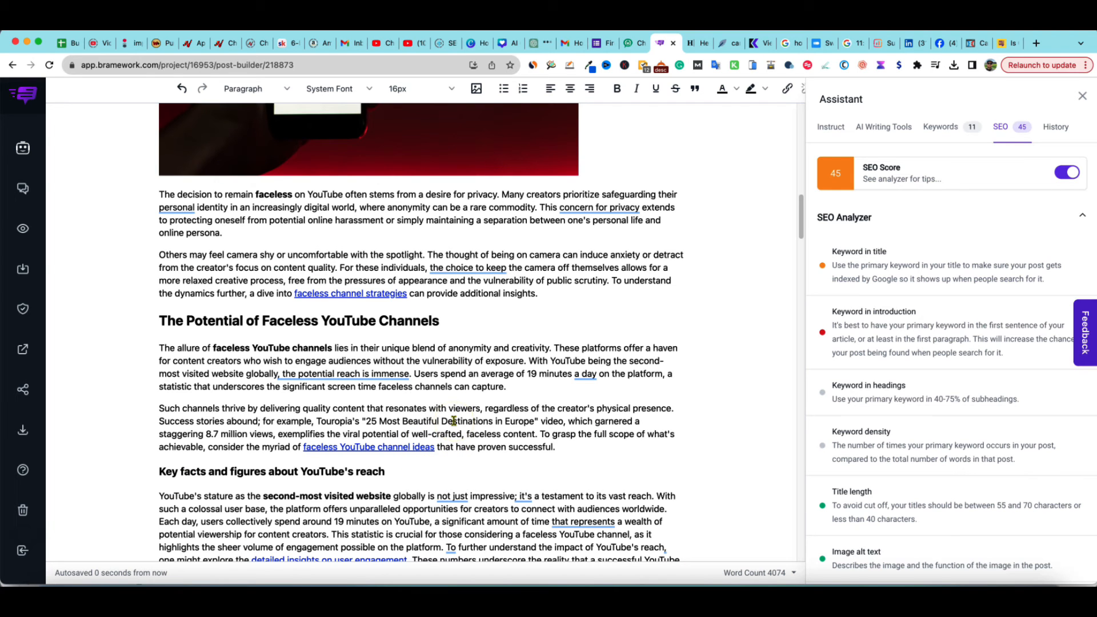
{"action": "scroll", "coordinate": [461, 418], "scroll_direction": "up", "scroll_amount": 15}
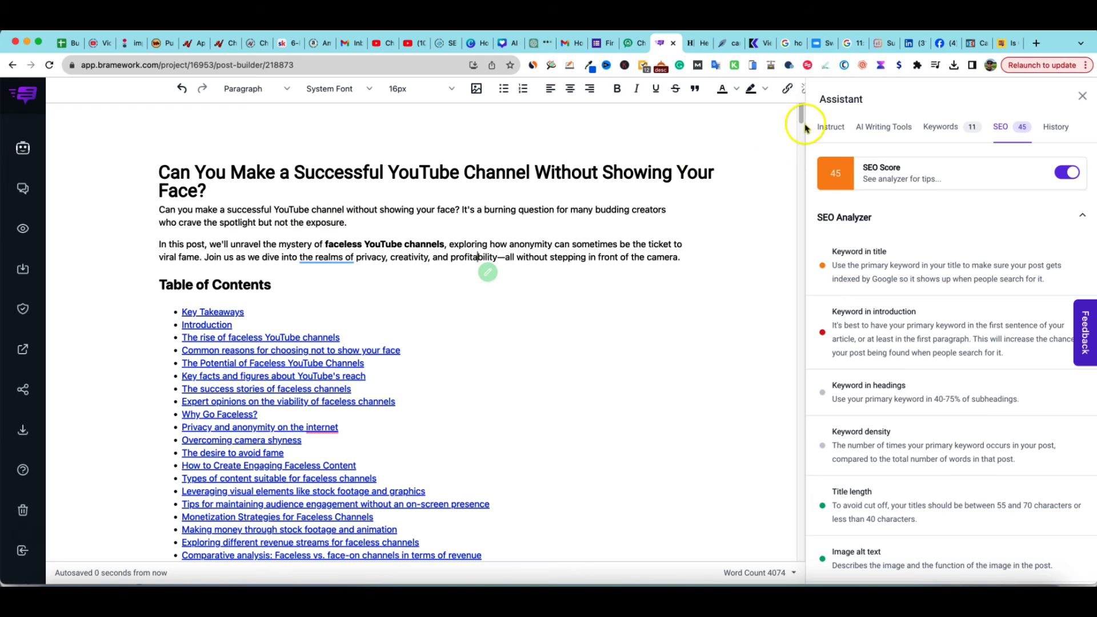
{"action": "left_click", "coordinate": [1056, 124]}
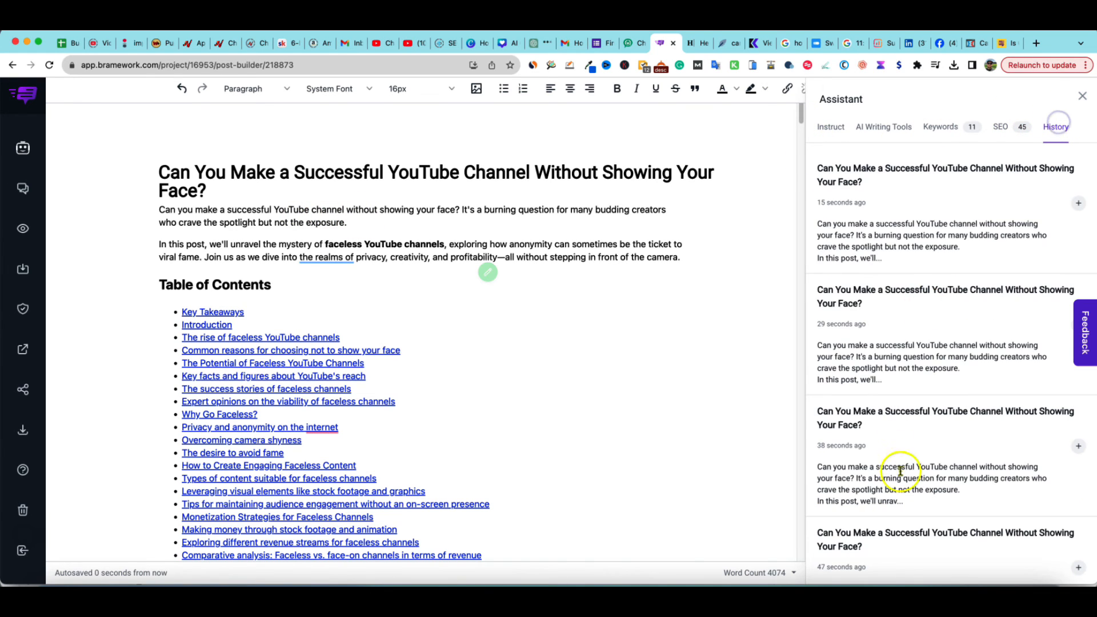
{"action": "left_click", "coordinate": [832, 128]}
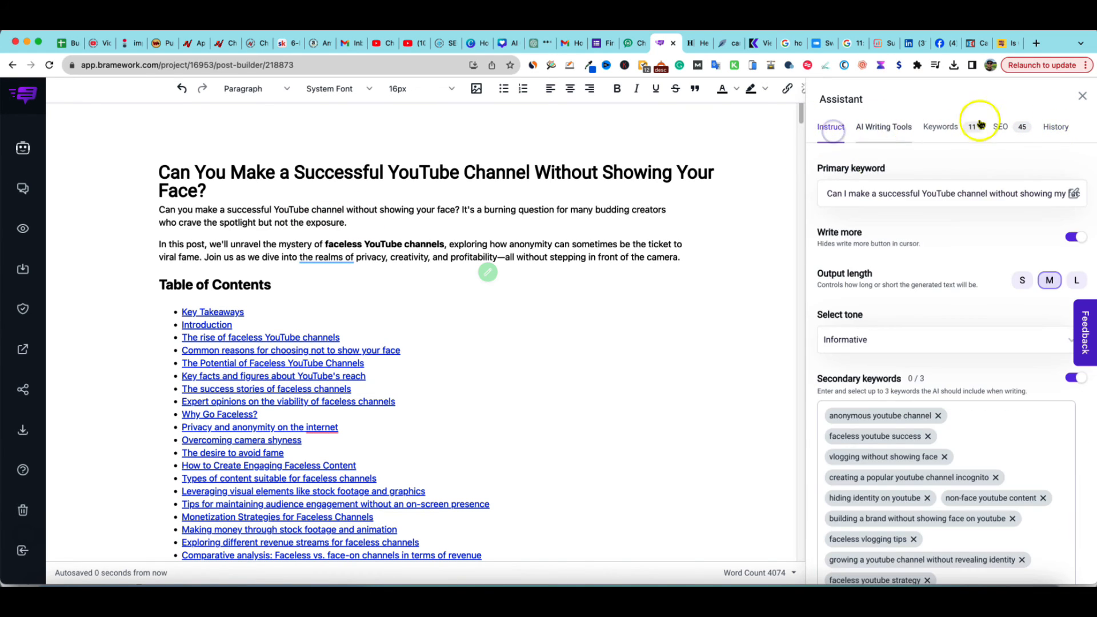
{"action": "left_click", "coordinate": [1082, 97]}
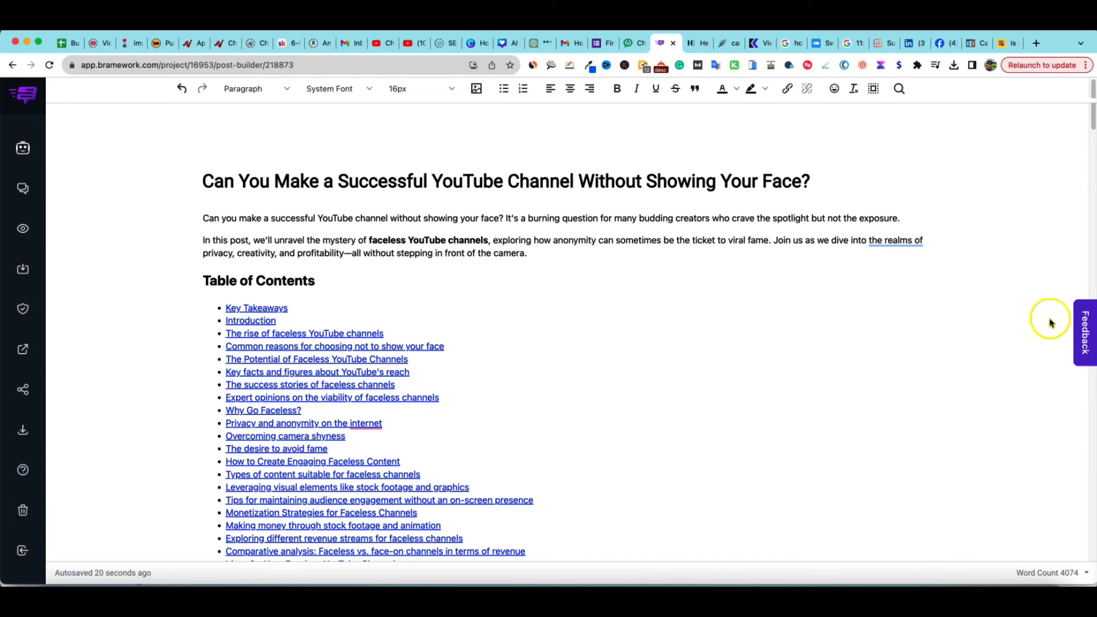
Copy the whole article into the Hemingway Editor and review its readability statistics
{"action": "key", "text": "super+a"}
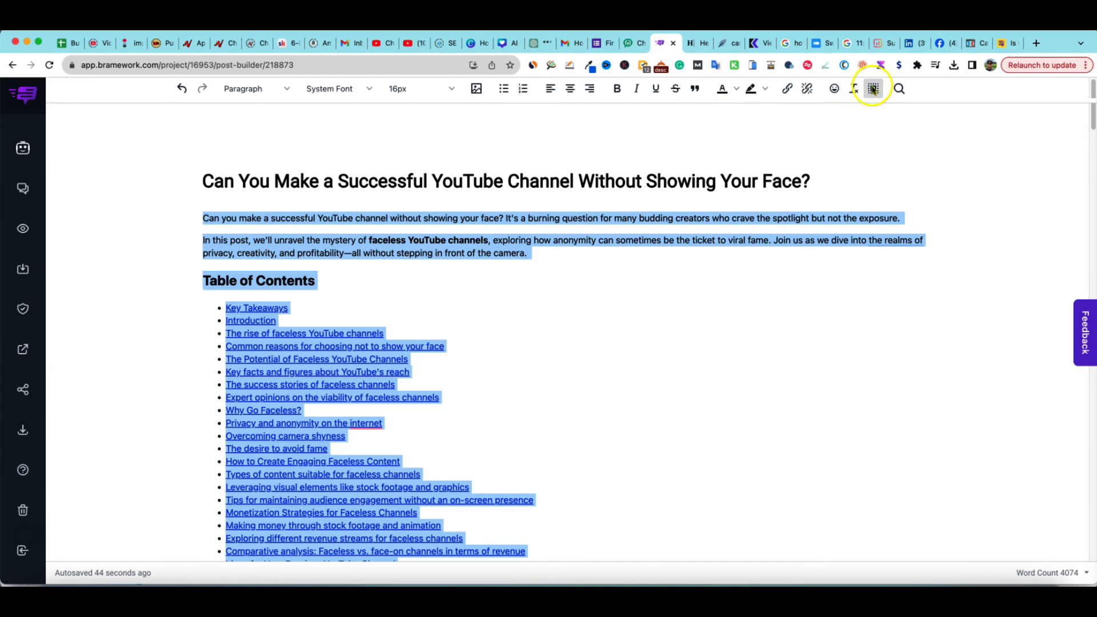
{"action": "scroll", "coordinate": [574, 301], "scroll_direction": "down", "scroll_amount": 5}
{"action": "scroll", "coordinate": [582, 320], "scroll_direction": "up", "scroll_amount": 5}
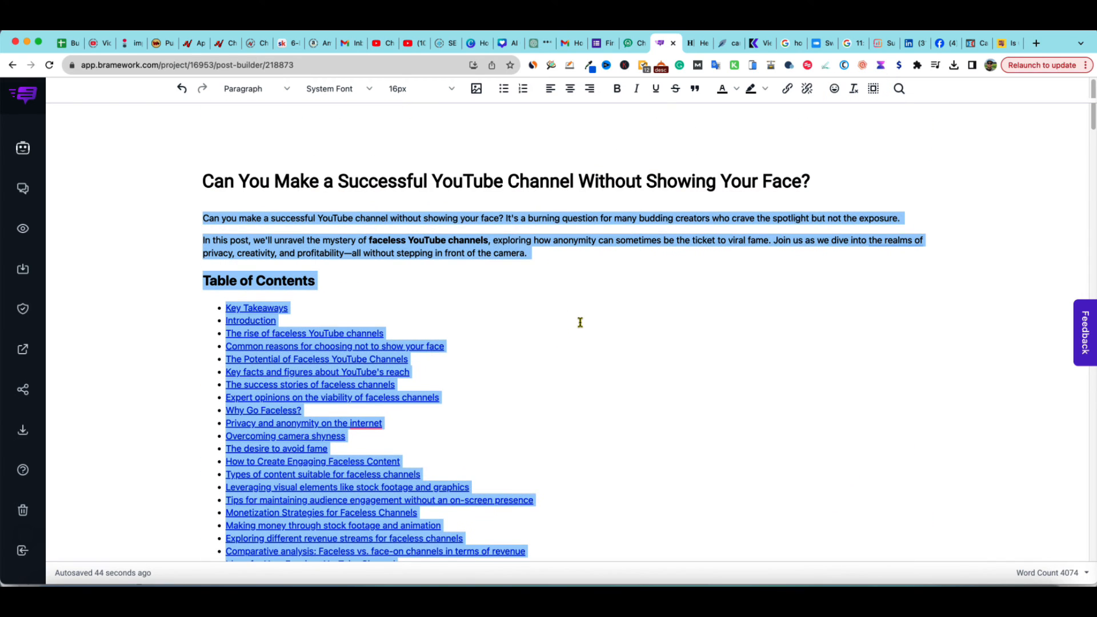
{"action": "left_click", "coordinate": [708, 44]}
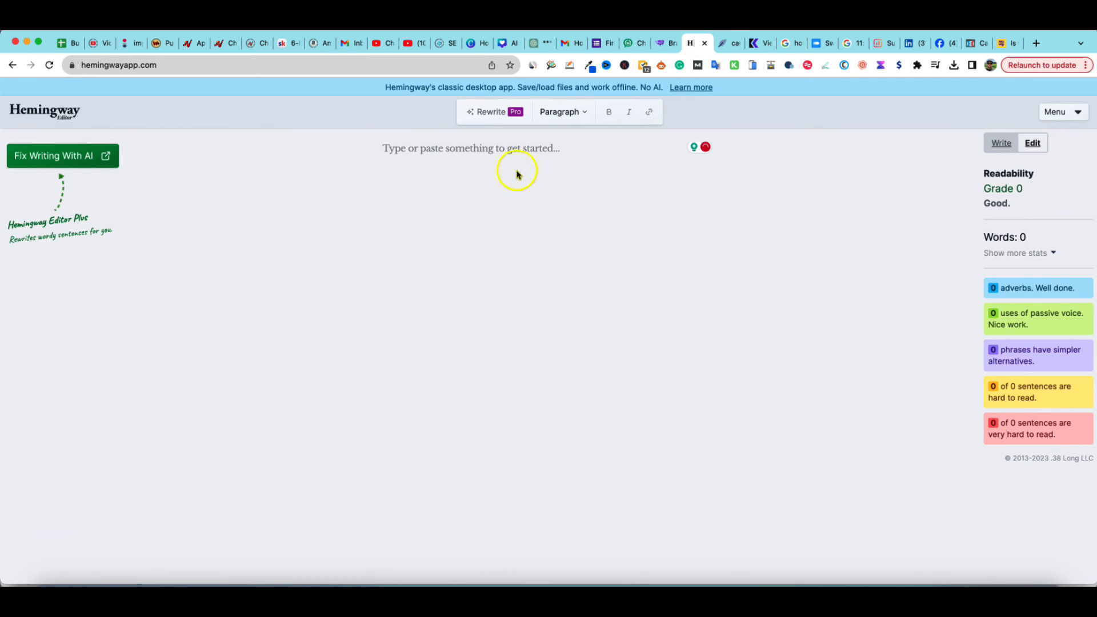
{"action": "left_click", "coordinate": [509, 147]}
{"action": "key", "text": "super+v"}
{"action": "scroll", "coordinate": [711, 347], "scroll_direction": "up", "scroll_amount": 3}
{"action": "scroll", "coordinate": [711, 347], "scroll_direction": "up", "scroll_amount": 2}
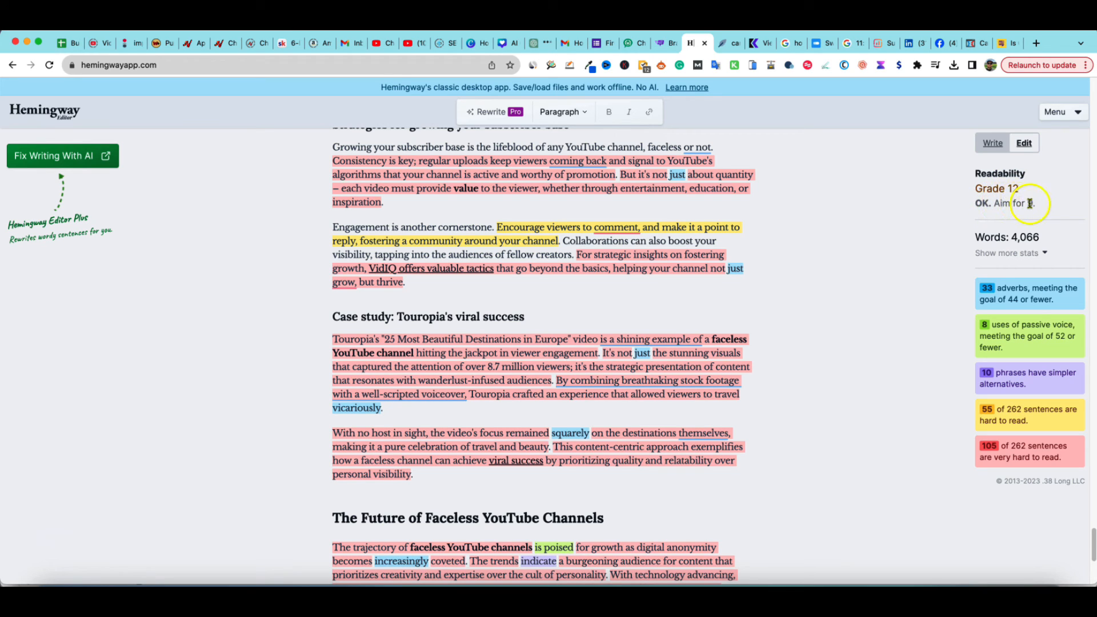
{"action": "left_click_drag", "start_coordinate": [1041, 238], "coordinate": [962, 240]}
{"action": "left_click", "coordinate": [940, 298]}
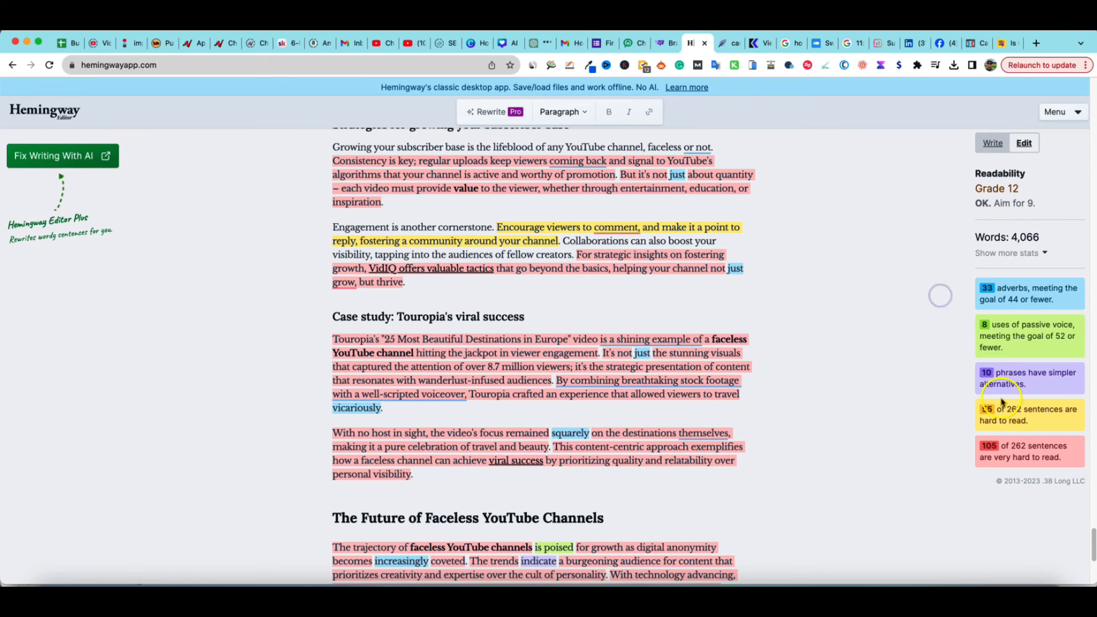
Paste the article into the NeuronWriter editor and scroll through it while reviewing the suggested terms usage
{"action": "left_click", "coordinate": [721, 44]}
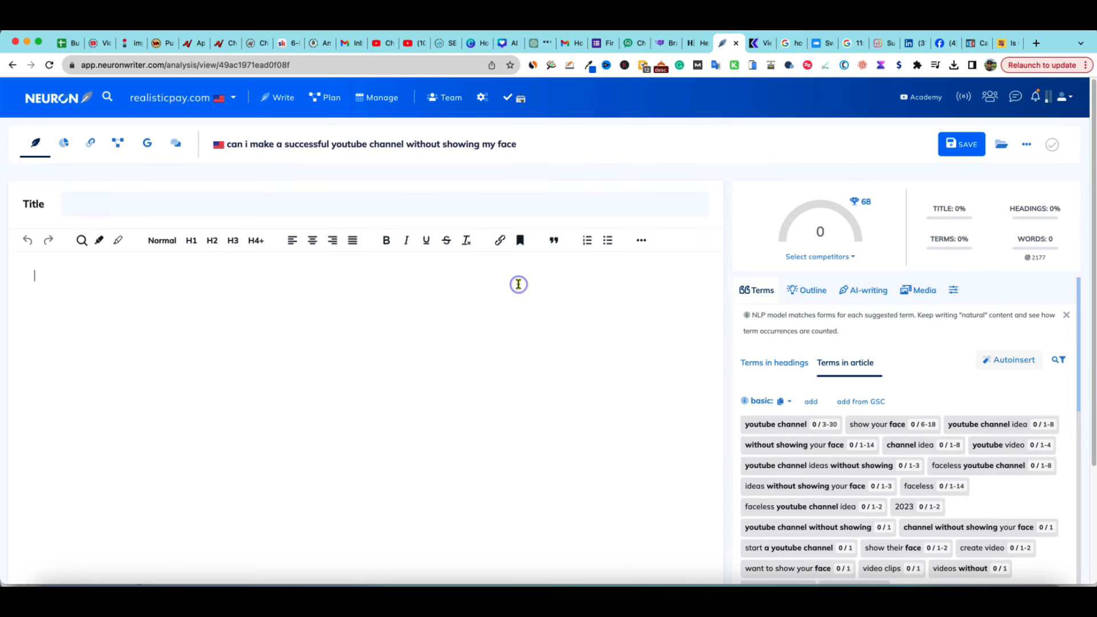
{"action": "key", "text": "super+v"}
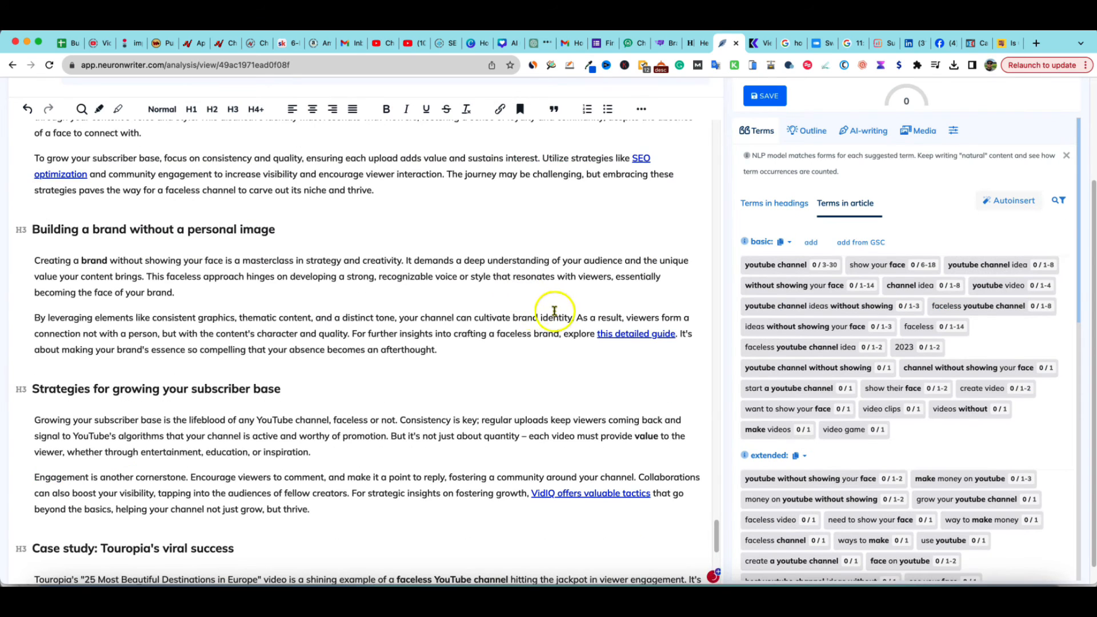
{"action": "scroll", "coordinate": [563, 310], "scroll_direction": "up", "scroll_amount": 20}
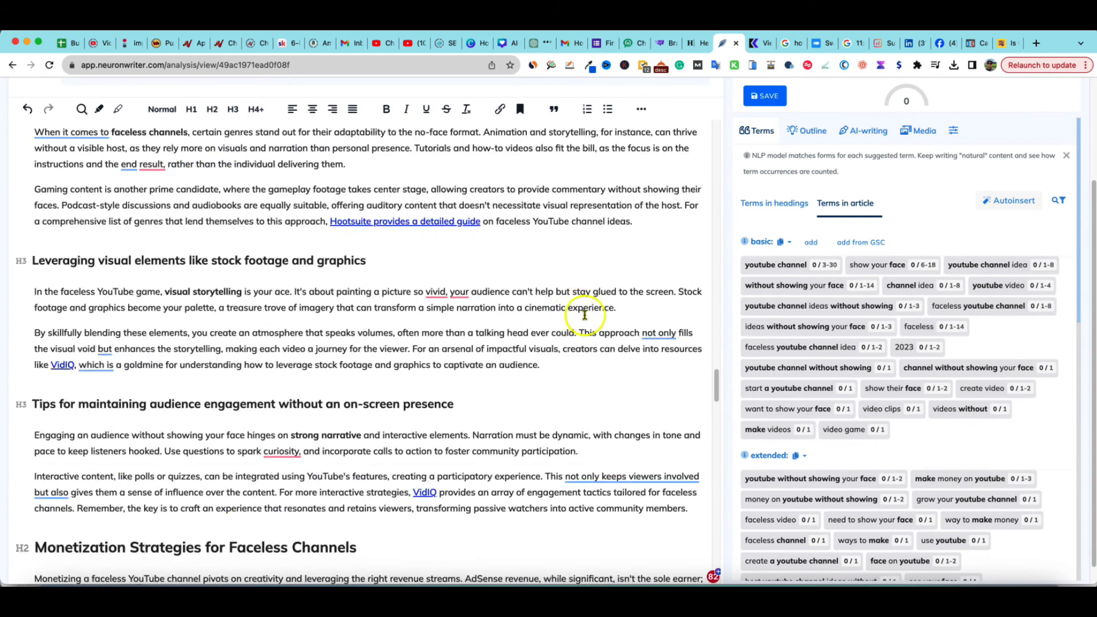
{"action": "mouse_move", "coordinate": [718, 383]}
{"action": "left_mouse_down"}
{"action": "mouse_move", "coordinate": [718, 354]}
{"action": "mouse_move", "coordinate": [710, 367]}
{"action": "left_mouse_up"}
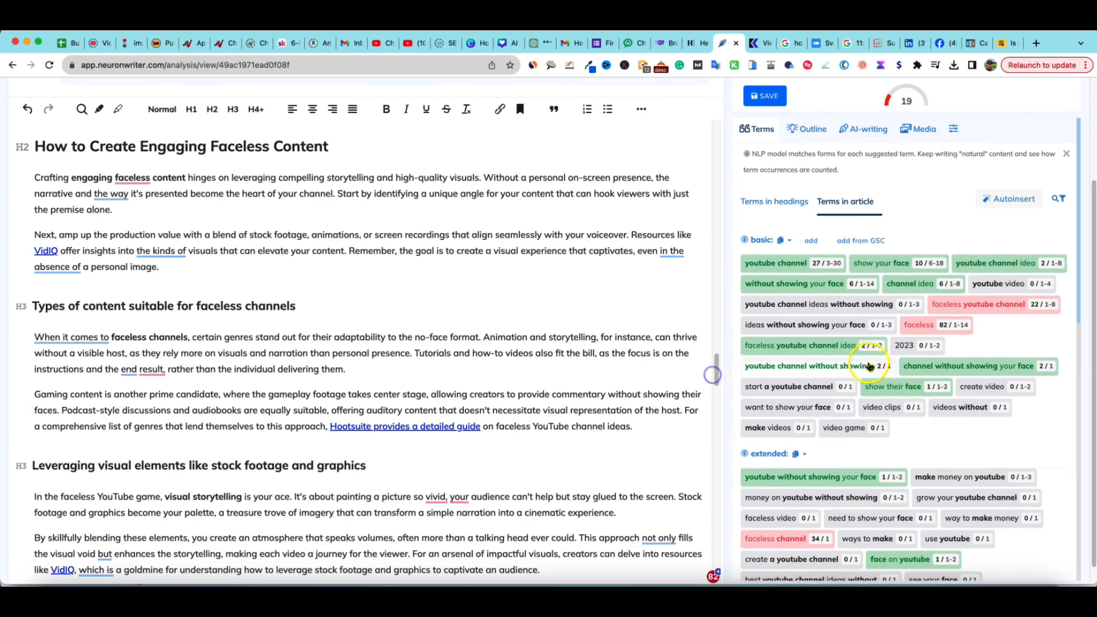
{"action": "scroll", "coordinate": [896, 377], "scroll_direction": "down", "scroll_amount": 10}
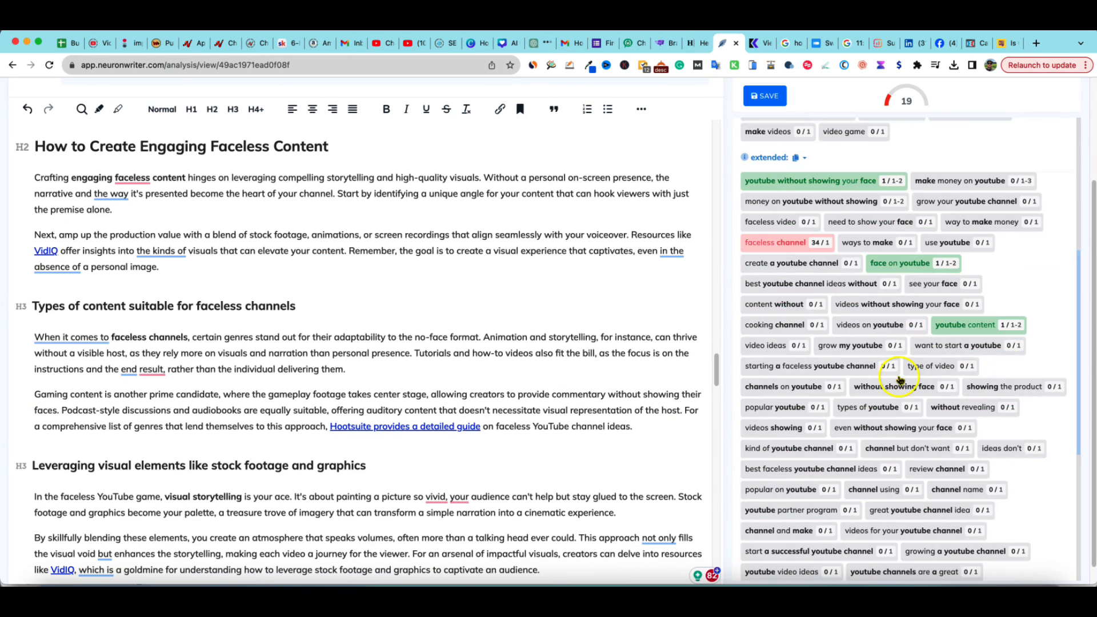
{"action": "scroll", "coordinate": [899, 394], "scroll_direction": "up", "scroll_amount": 8}
{"action": "scroll", "coordinate": [898, 403], "scroll_direction": "up", "scroll_amount": 3}
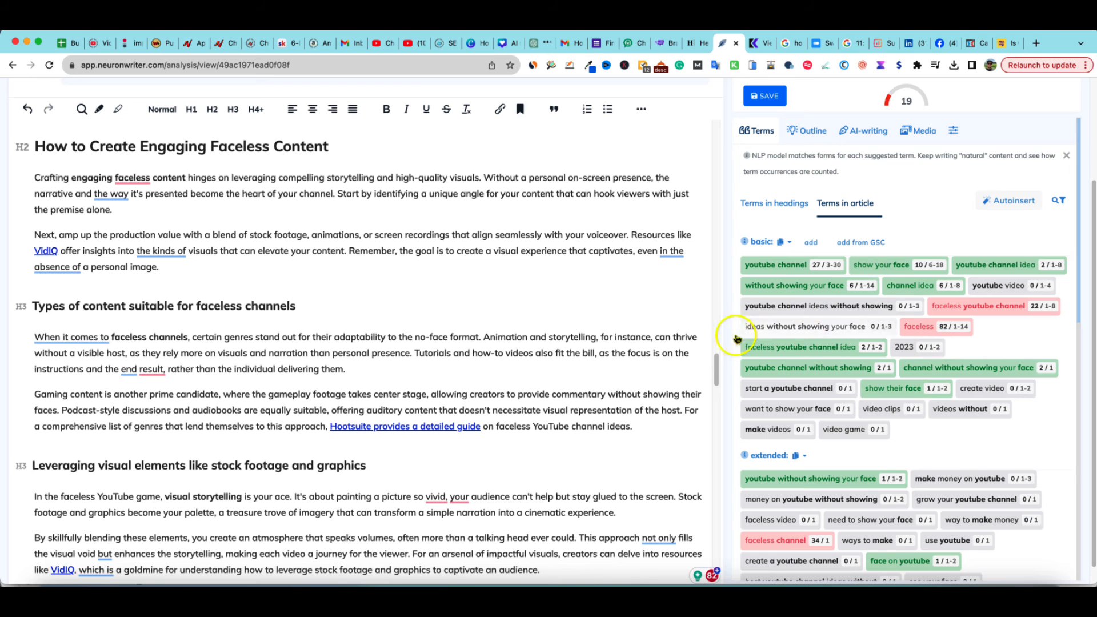
{"action": "left_click_drag", "start_coordinate": [716, 340], "coordinate": [708, 102]}
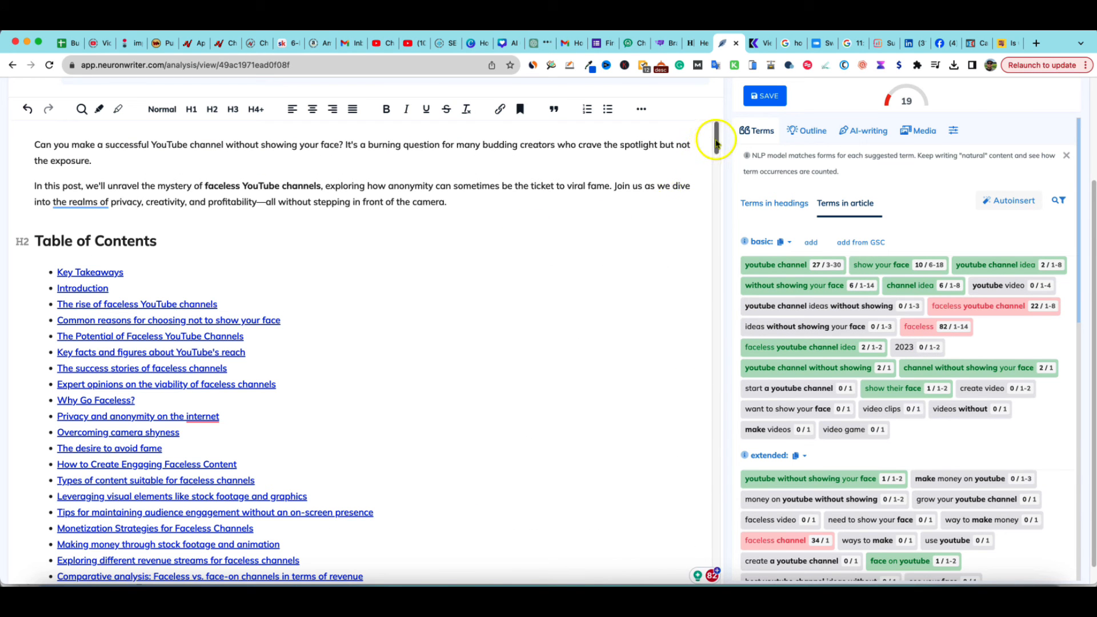
{"action": "scroll", "coordinate": [299, 214], "scroll_direction": "up", "scroll_amount": 2}
{"action": "scroll", "coordinate": [299, 214], "scroll_direction": "up", "scroll_amount": 1}
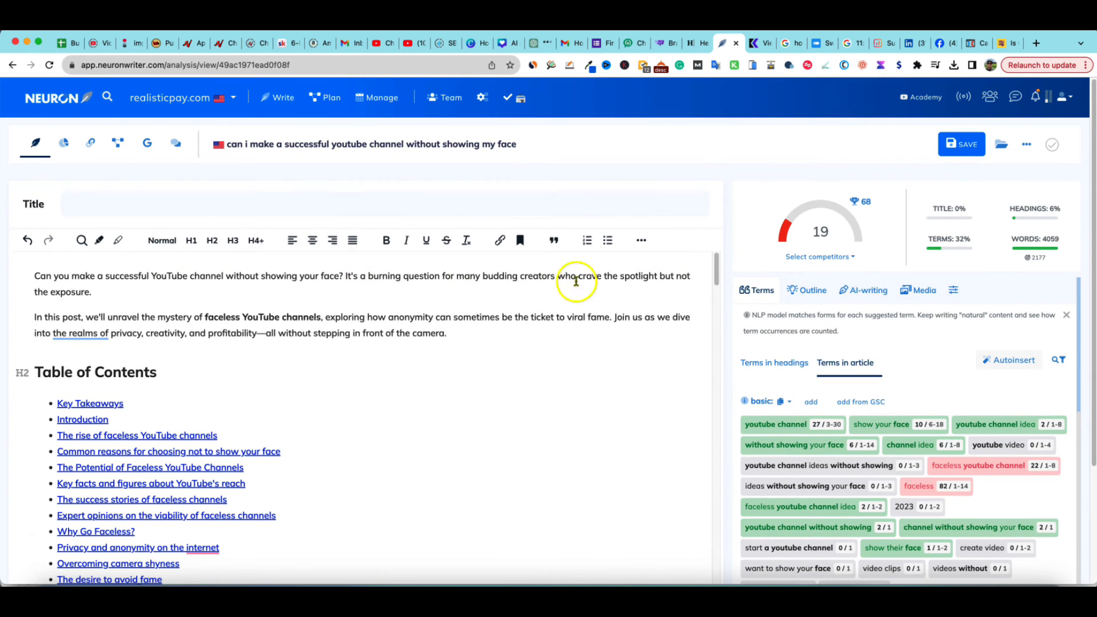
Copy the article's H1 and save it as the NeuronWriter title 'Can You Make a Successful YouTube Channel Without Showing Your Face?', then review the terms
{"action": "left_click", "coordinate": [664, 43]}
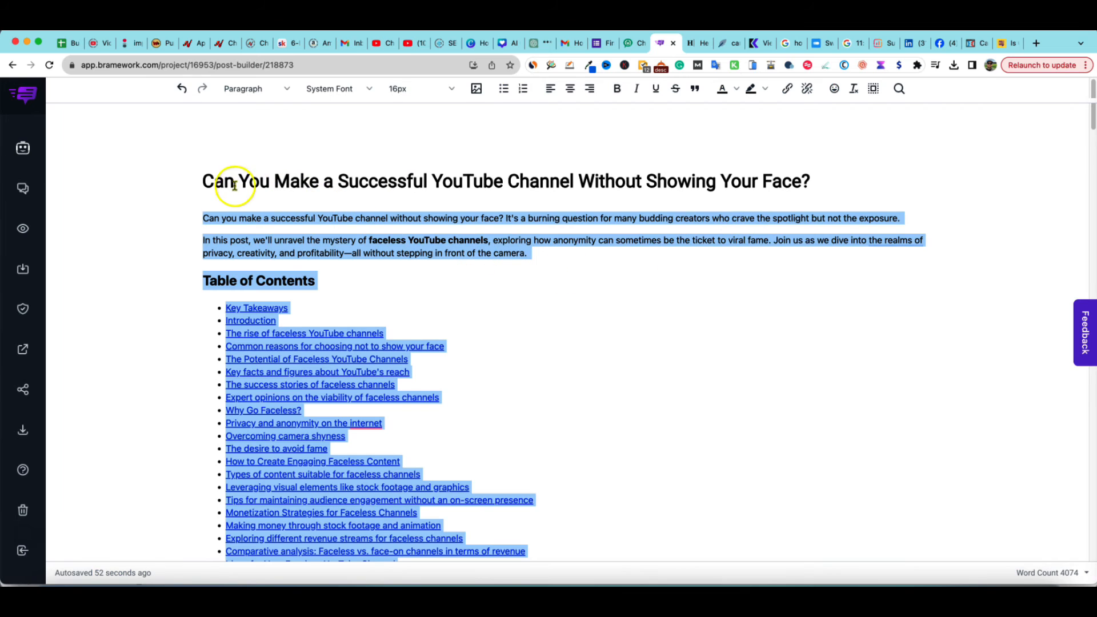
{"action": "left_click_drag", "start_coordinate": [207, 182], "coordinate": [808, 181]}
{"action": "key", "text": "super+c"}
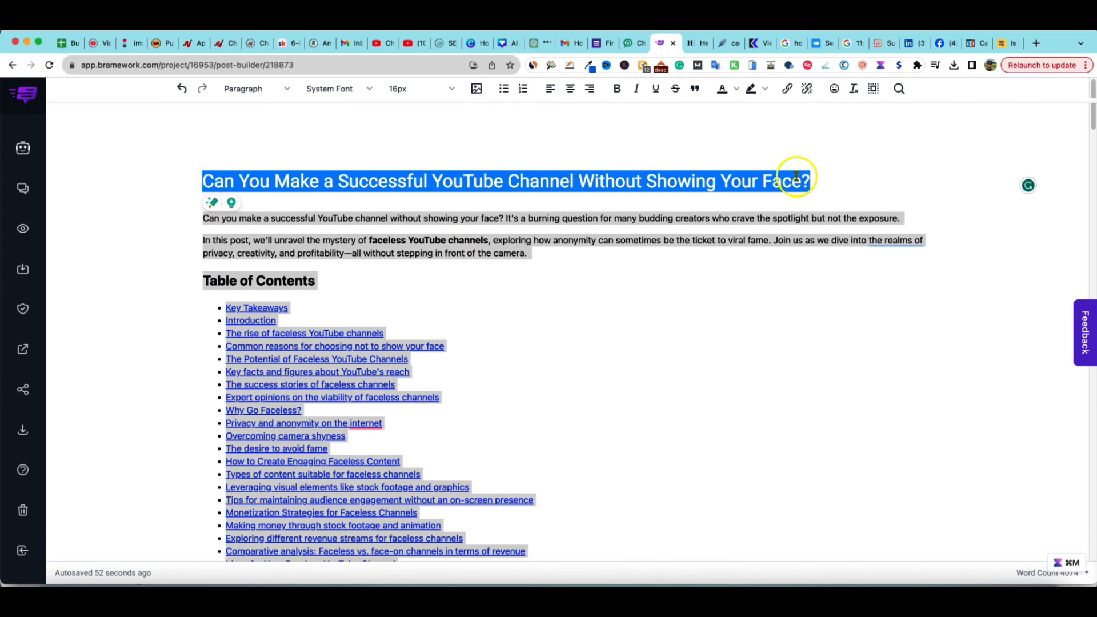
{"action": "left_click", "coordinate": [723, 43]}
{"action": "left_click", "coordinate": [43, 206]}
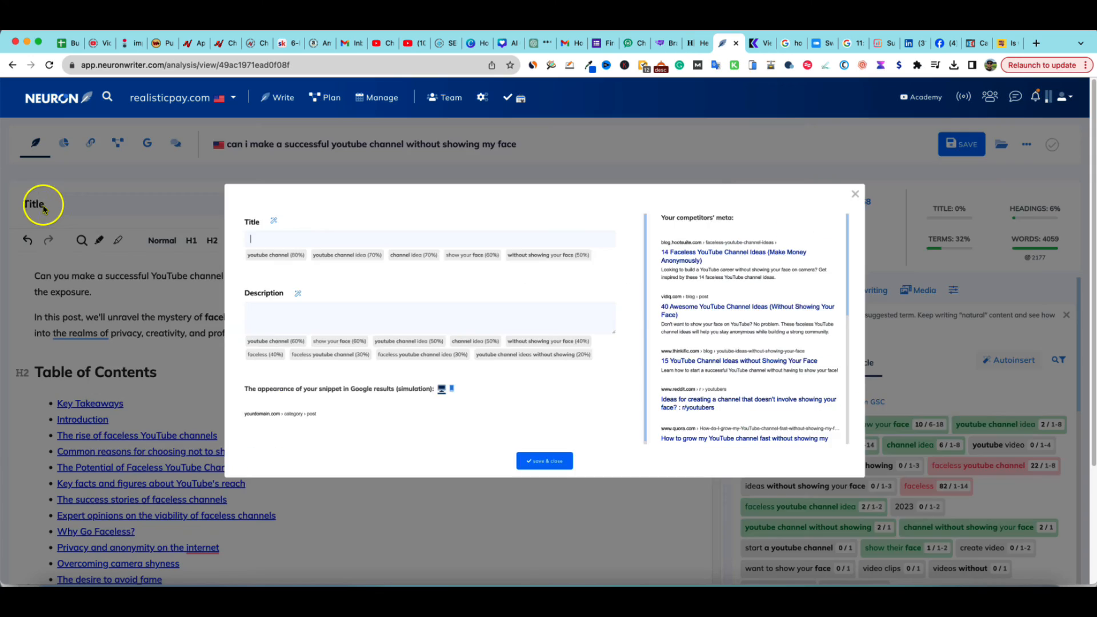
{"action": "key", "text": "super+v"}
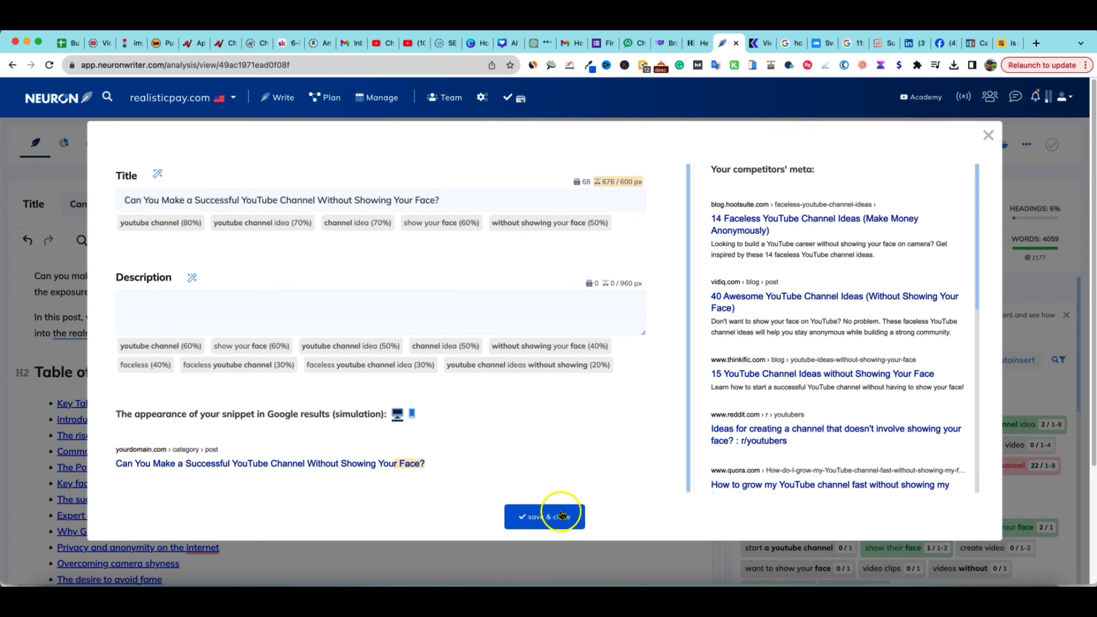
{"action": "left_click", "coordinate": [557, 516]}
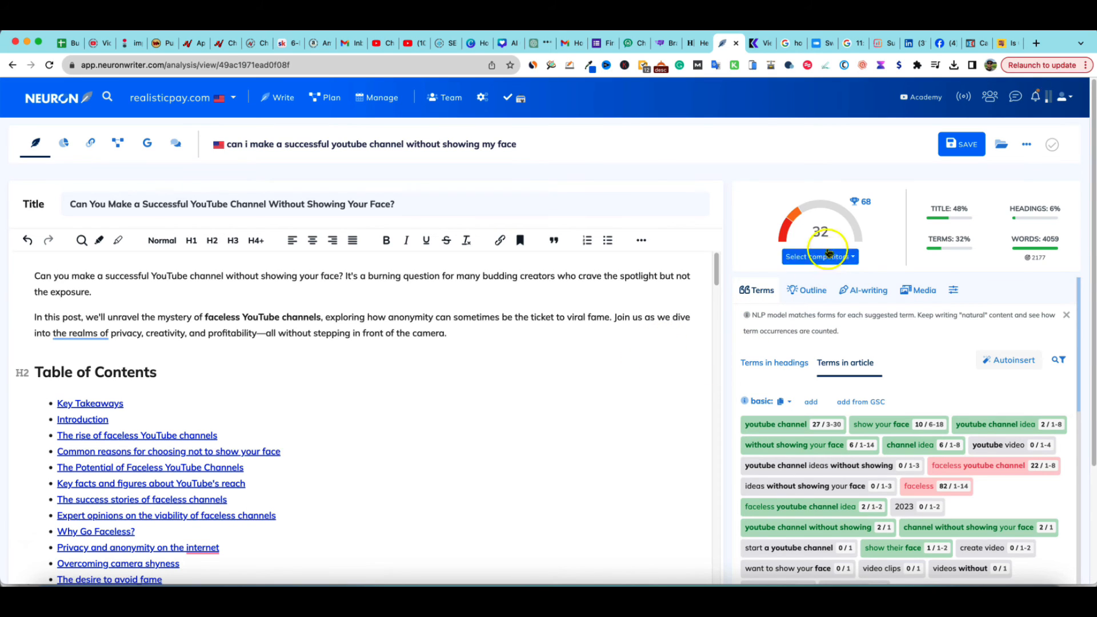
{"action": "mouse_move", "coordinate": [1036, 246]}
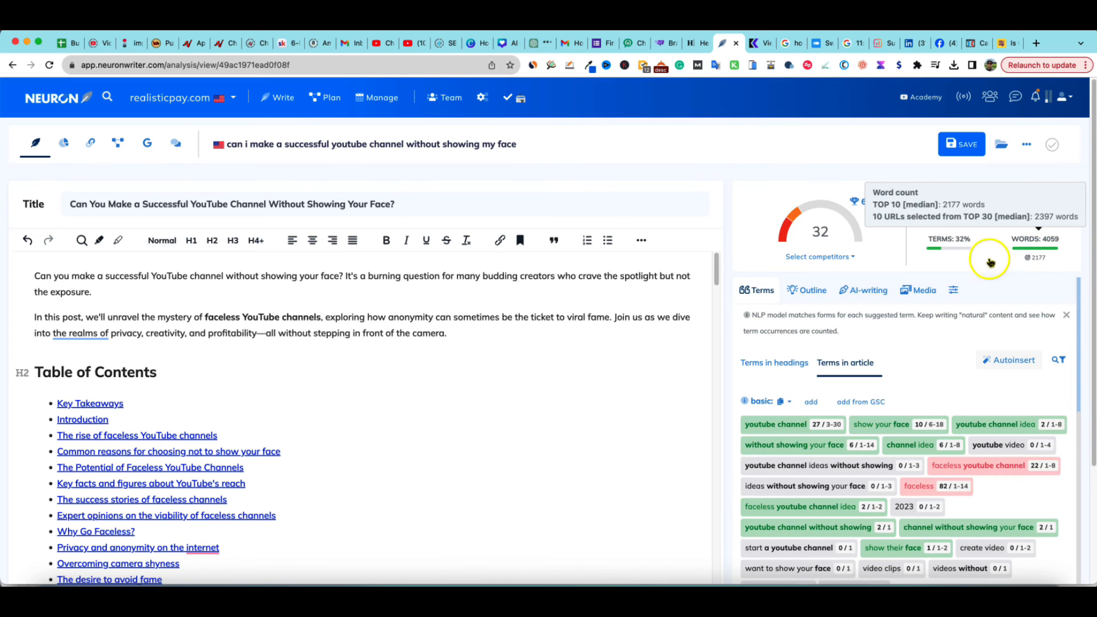
{"action": "scroll", "coordinate": [918, 424], "scroll_direction": "down", "scroll_amount": 2}
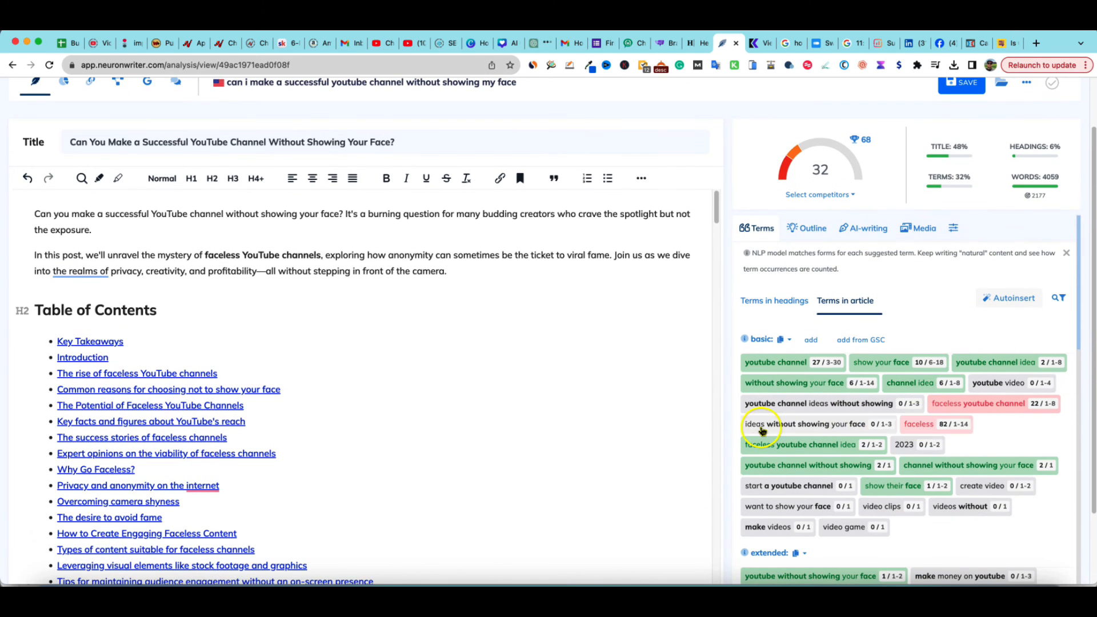
{"action": "scroll", "coordinate": [745, 434], "scroll_direction": "down", "scroll_amount": 1}
{"action": "scroll", "coordinate": [750, 436], "scroll_direction": "down", "scroll_amount": 2}
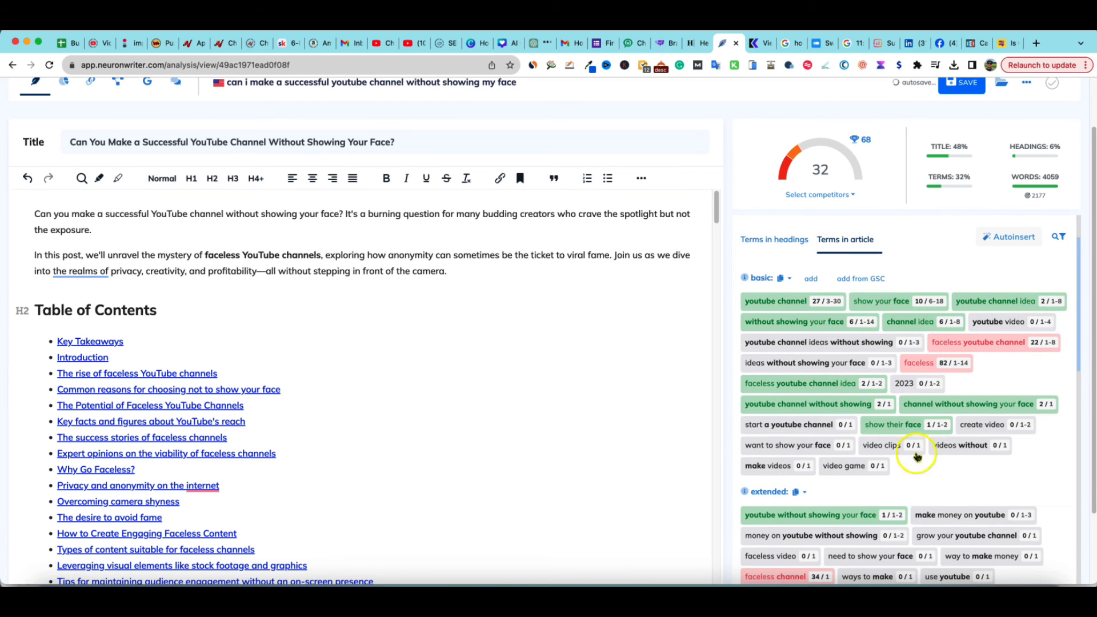
Scroll through the suggested terms in the article, then open the content score checklist
{"action": "scroll", "coordinate": [916, 479], "scroll_direction": "down", "scroll_amount": 6}
{"action": "scroll", "coordinate": [925, 503], "scroll_direction": "down", "scroll_amount": 5}
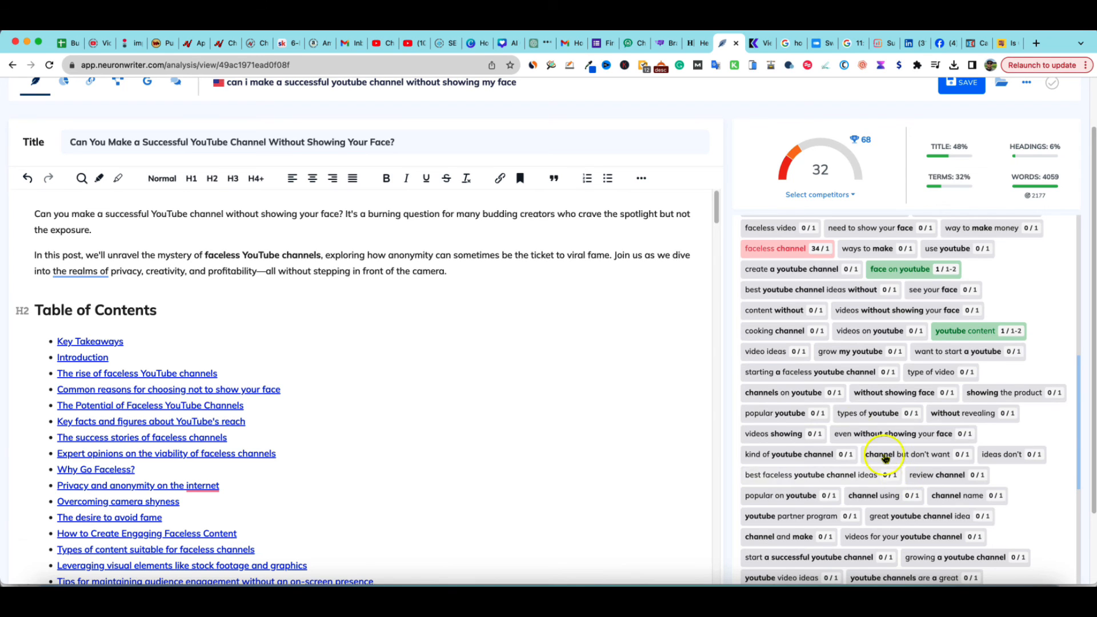
{"action": "scroll", "coordinate": [879, 446], "scroll_direction": "up", "scroll_amount": 15}
{"action": "left_click", "coordinate": [830, 171]}
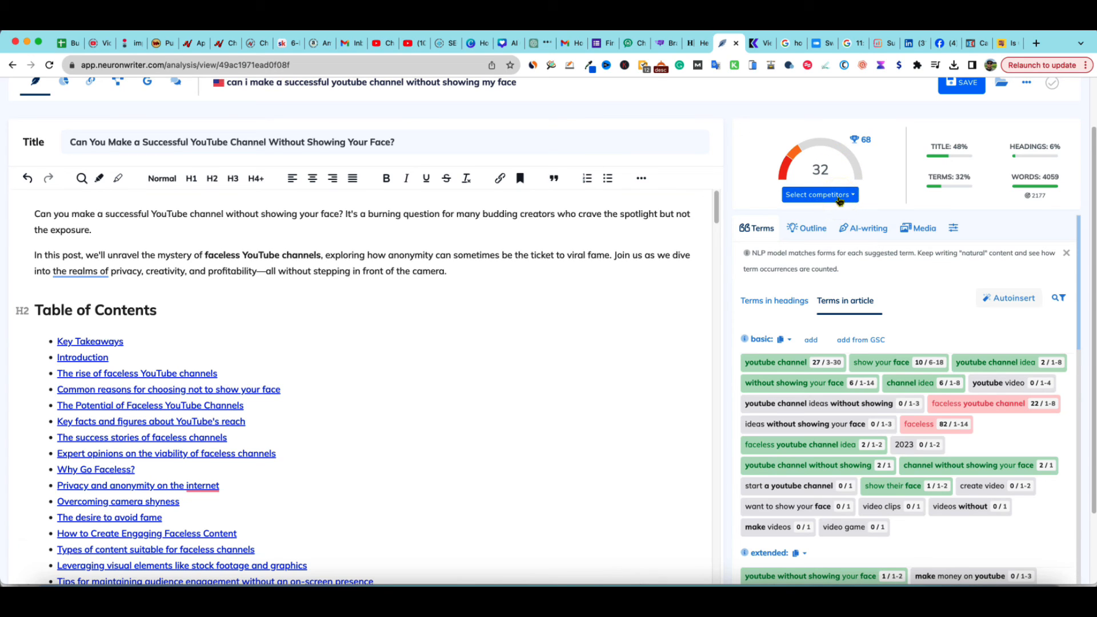
{"action": "mouse_move", "coordinate": [868, 144]}
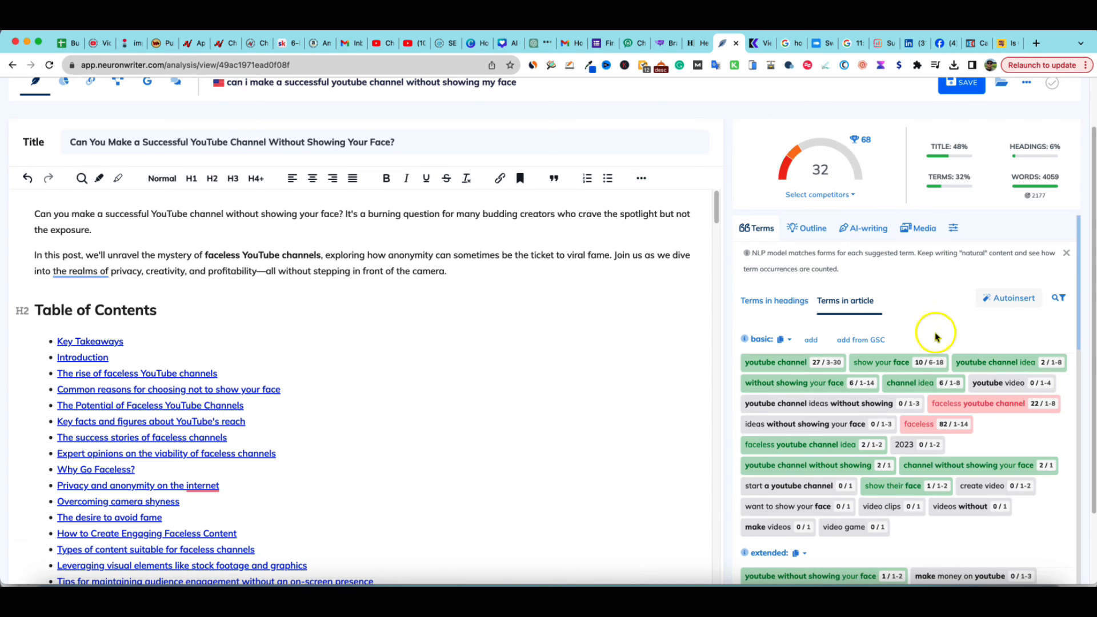
{"action": "scroll", "coordinate": [566, 299], "scroll_direction": "up", "scroll_amount": 2}
{"action": "left_click", "coordinate": [931, 237]}
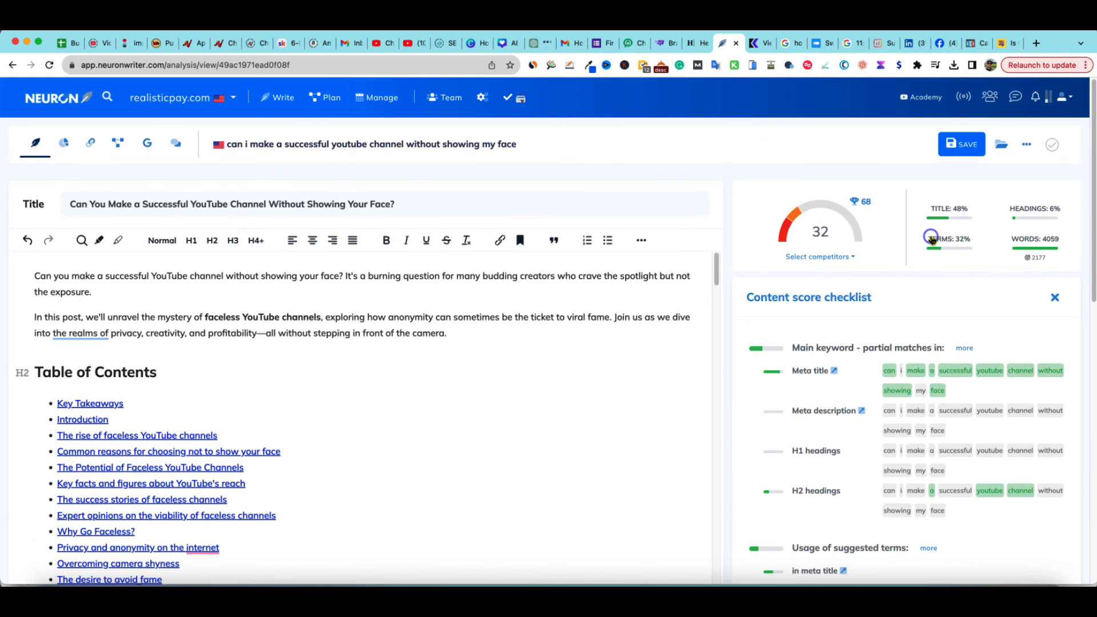
Review the content score checklist, including the length, keyword stuffing risk and readability scores in the content summary
{"action": "scroll", "coordinate": [918, 490], "scroll_direction": "down", "scroll_amount": 5}
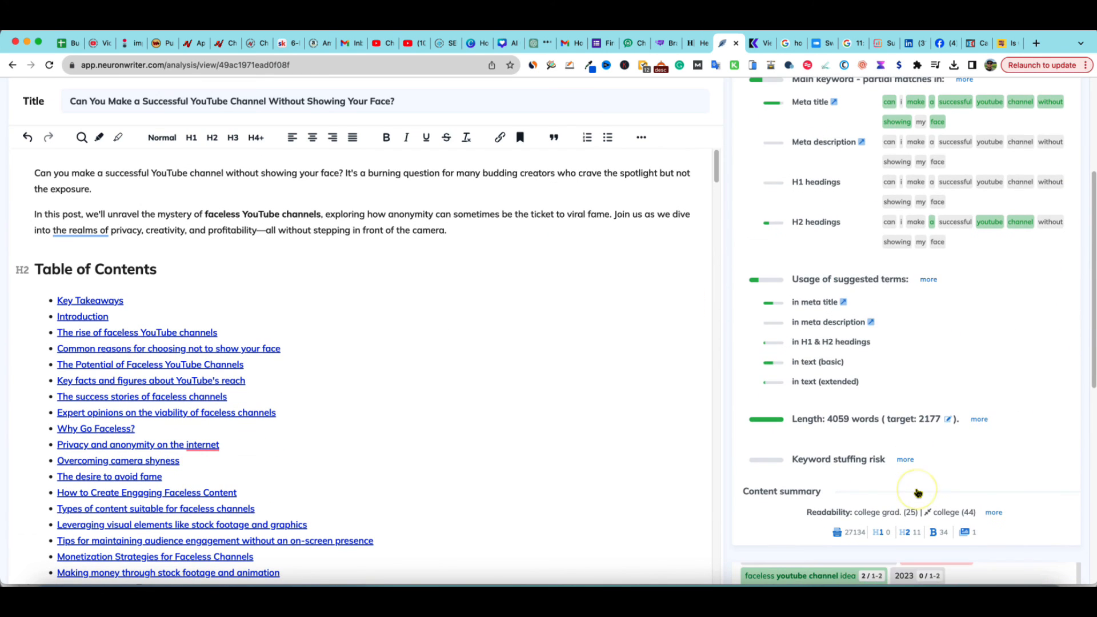
{"action": "scroll", "coordinate": [918, 491], "scroll_direction": "down", "scroll_amount": 3}
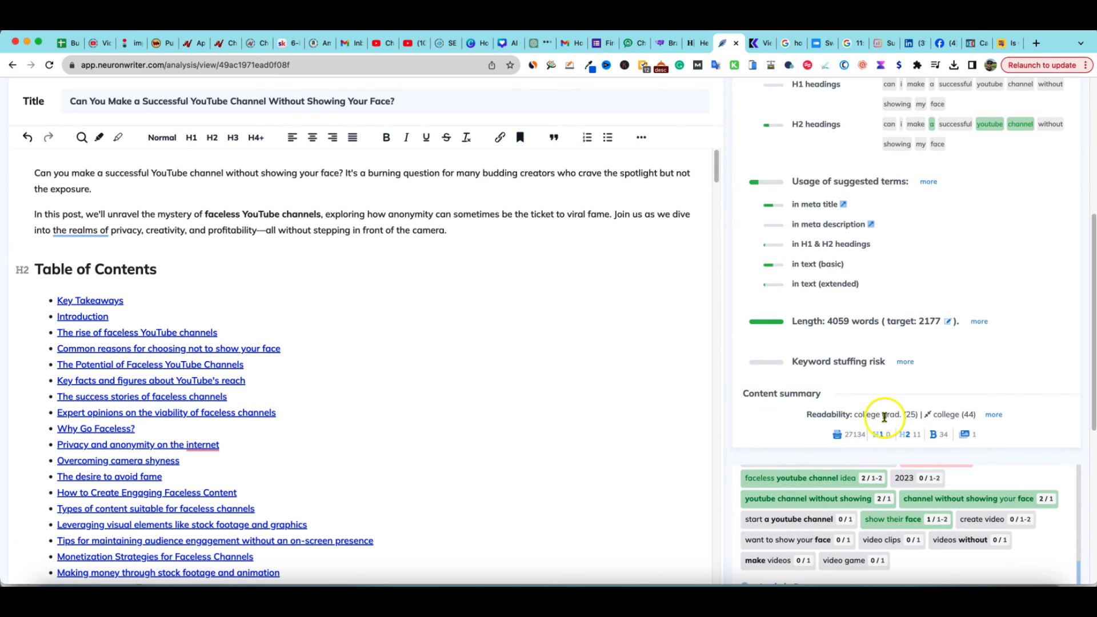
{"action": "double_click", "coordinate": [912, 414]}
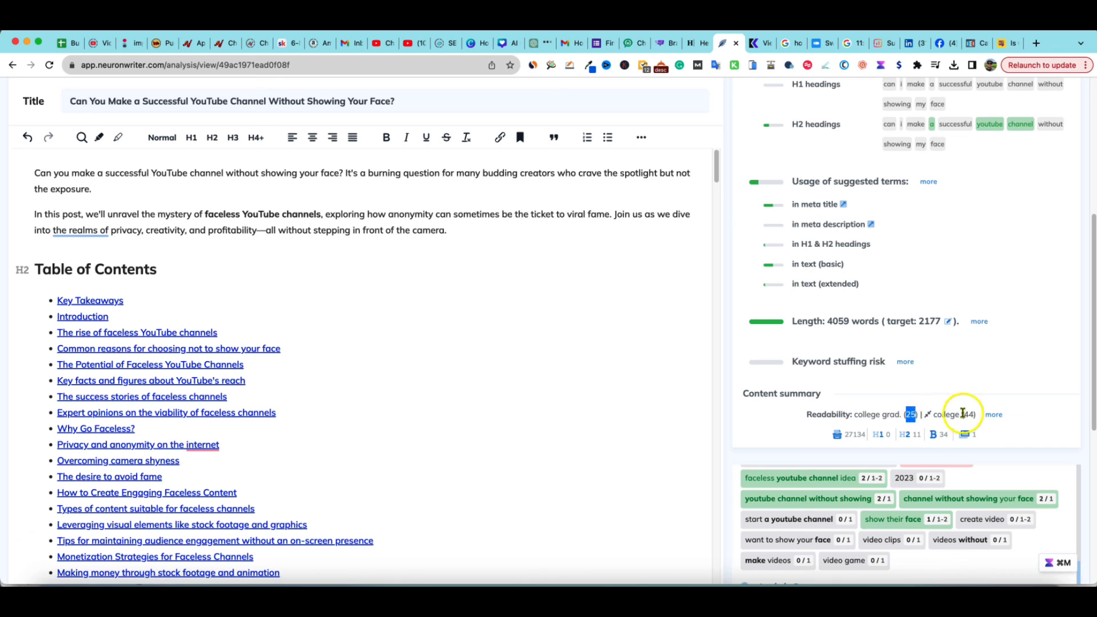
{"action": "double_click", "coordinate": [964, 414]}
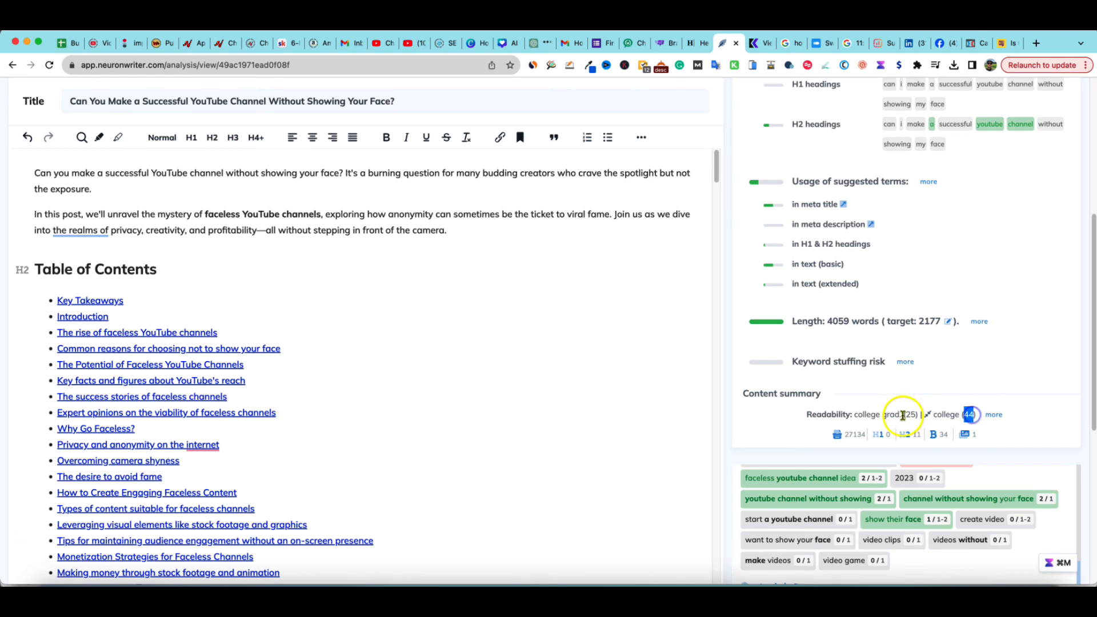
{"action": "double_click", "coordinate": [909, 414]}
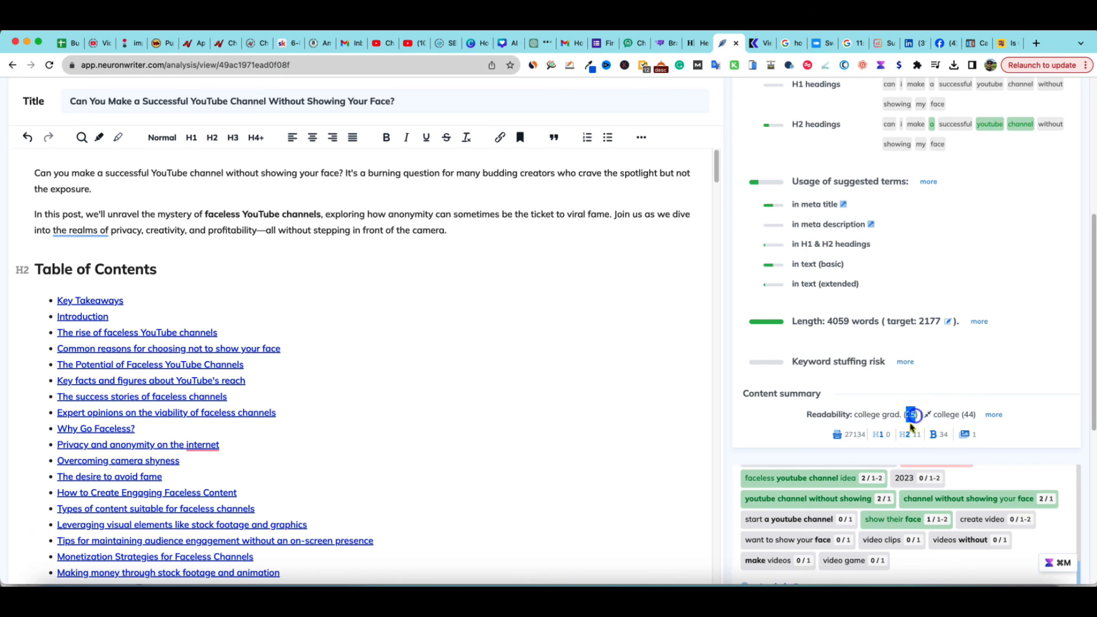
{"action": "left_click", "coordinate": [909, 412]}
{"action": "double_click", "coordinate": [911, 413]}
{"action": "left_click", "coordinate": [703, 283]}
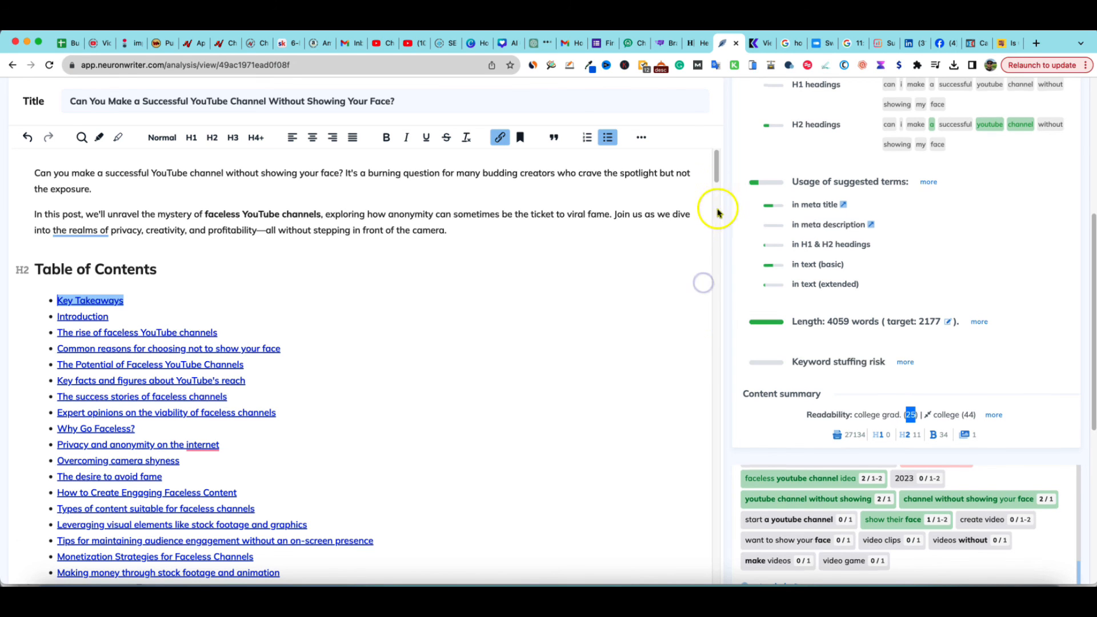
Scroll through the whole article in the NeuronWriter editor and back to the top
{"action": "scroll", "coordinate": [717, 209], "scroll_direction": "up", "scroll_amount": 1}
{"action": "left_click_drag", "start_coordinate": [716, 170], "coordinate": [693, 562]}
{"action": "scroll", "coordinate": [568, 502], "scroll_direction": "down", "scroll_amount": 10}
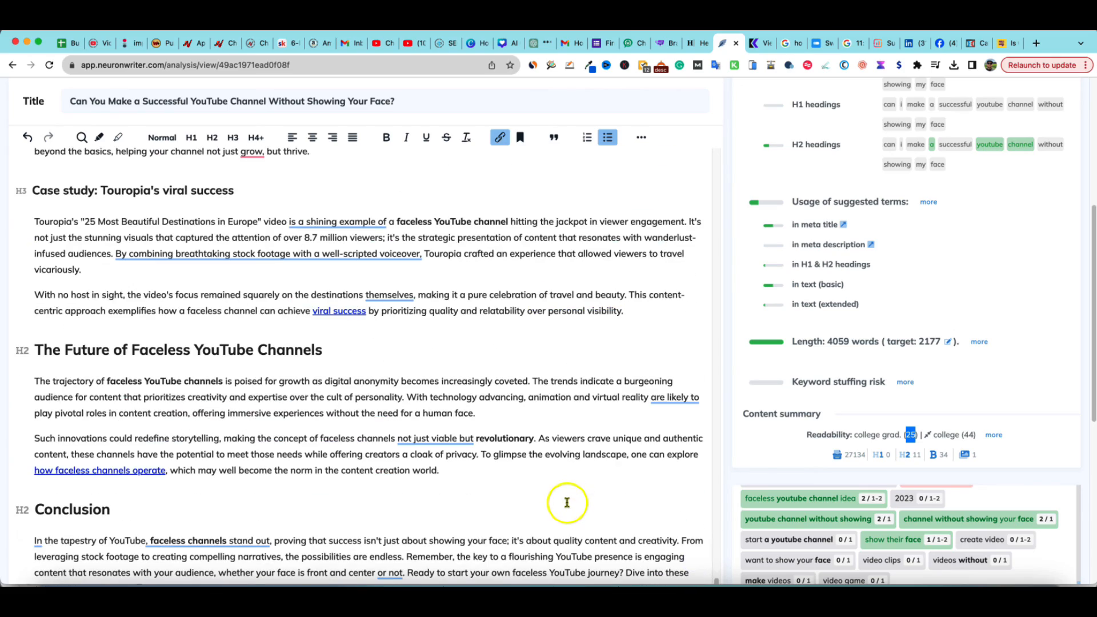
{"action": "scroll", "coordinate": [663, 465], "scroll_direction": "down", "scroll_amount": 2}
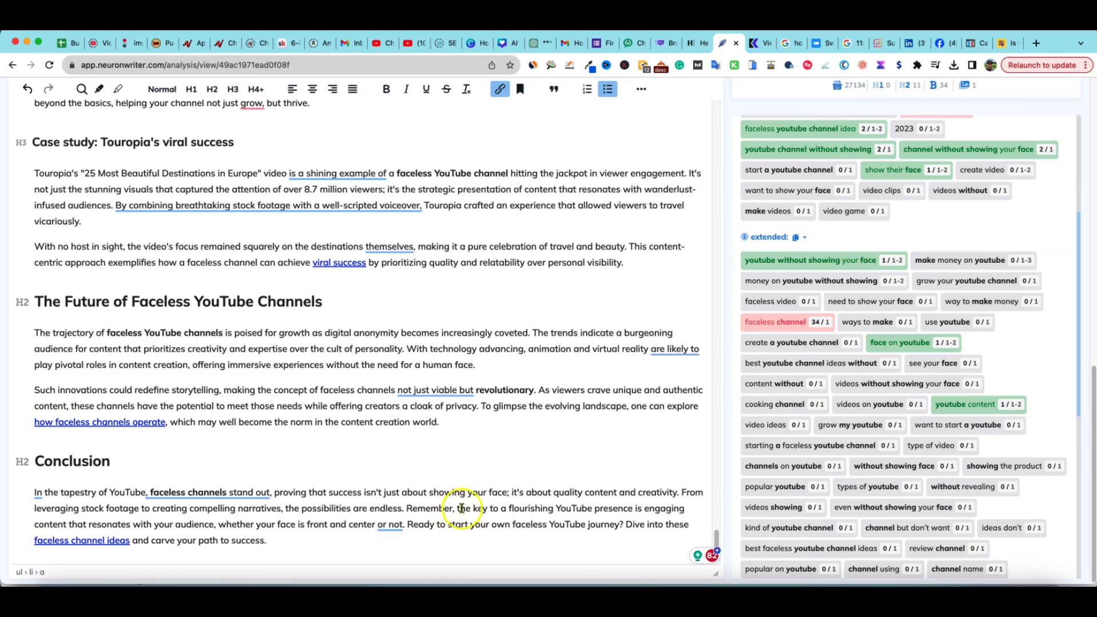
{"action": "scroll", "coordinate": [462, 503], "scroll_direction": "up", "scroll_amount": 15}
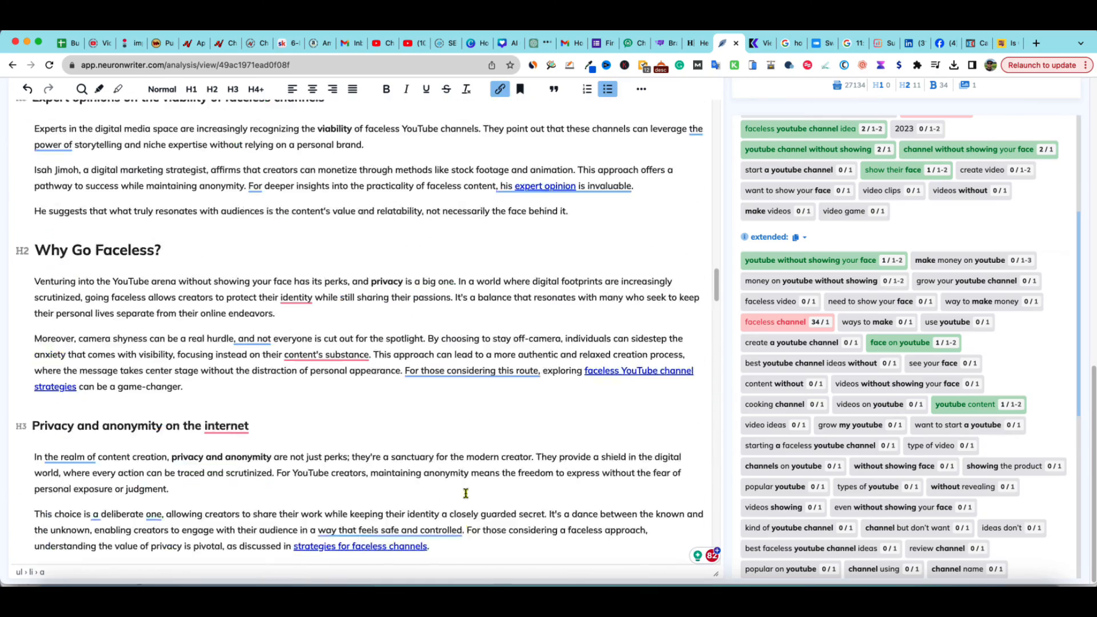
{"action": "scroll", "coordinate": [466, 493], "scroll_direction": "up", "scroll_amount": 10}
{"action": "scroll", "coordinate": [862, 418], "scroll_direction": "up", "scroll_amount": 15}
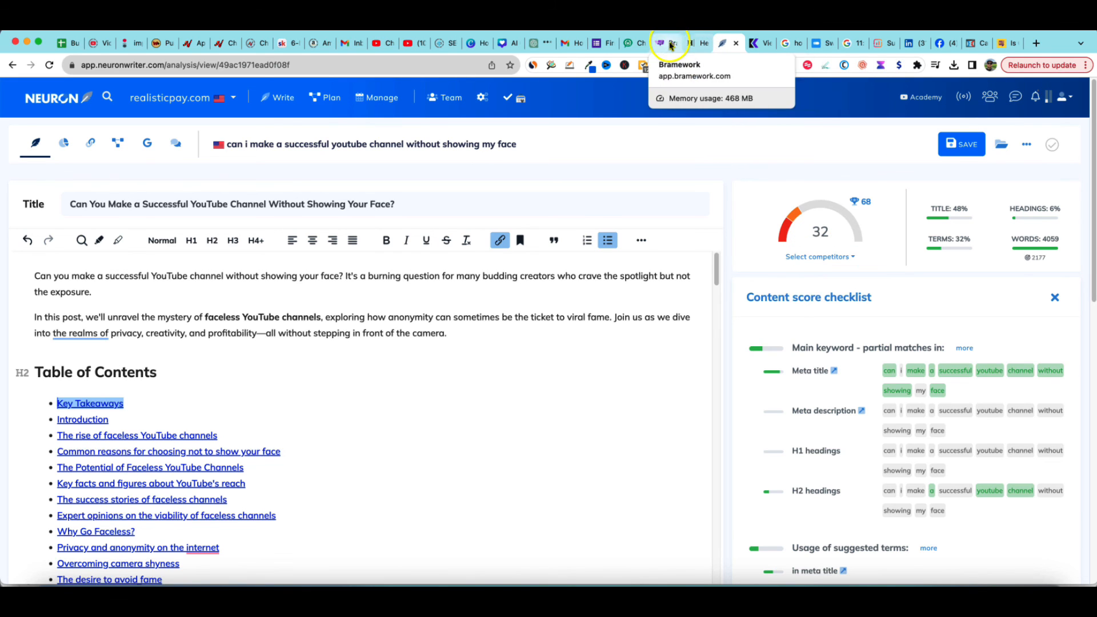
Switch to the Bramework tab and scroll through the draft article there
{"action": "left_click", "coordinate": [665, 42]}
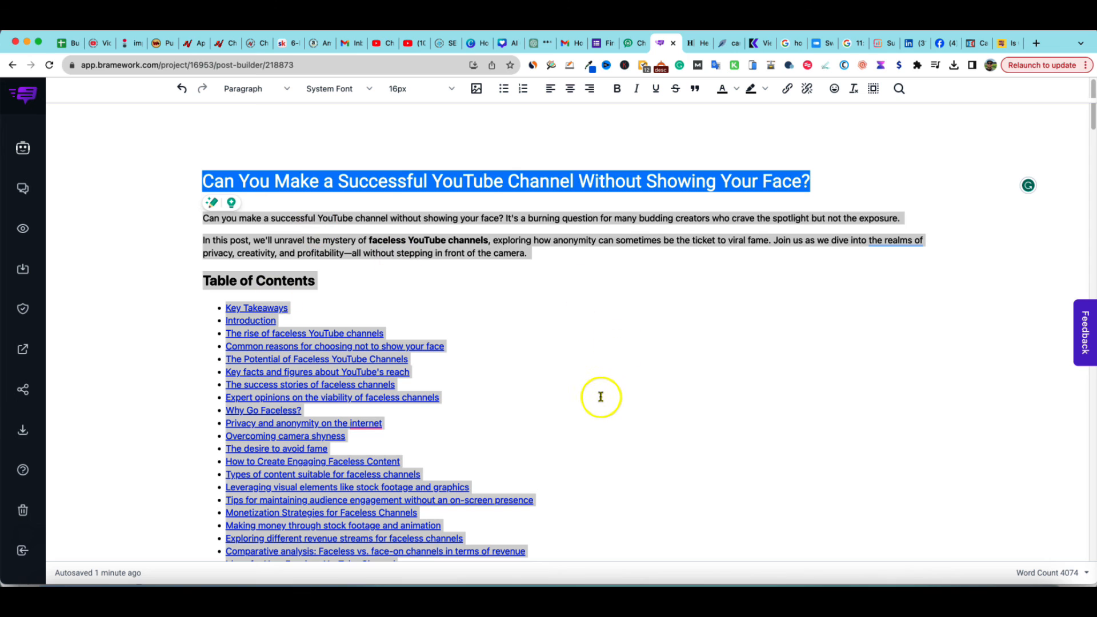
{"action": "scroll", "coordinate": [597, 394], "scroll_direction": "down", "scroll_amount": 7}
{"action": "left_click", "coordinate": [553, 382]}
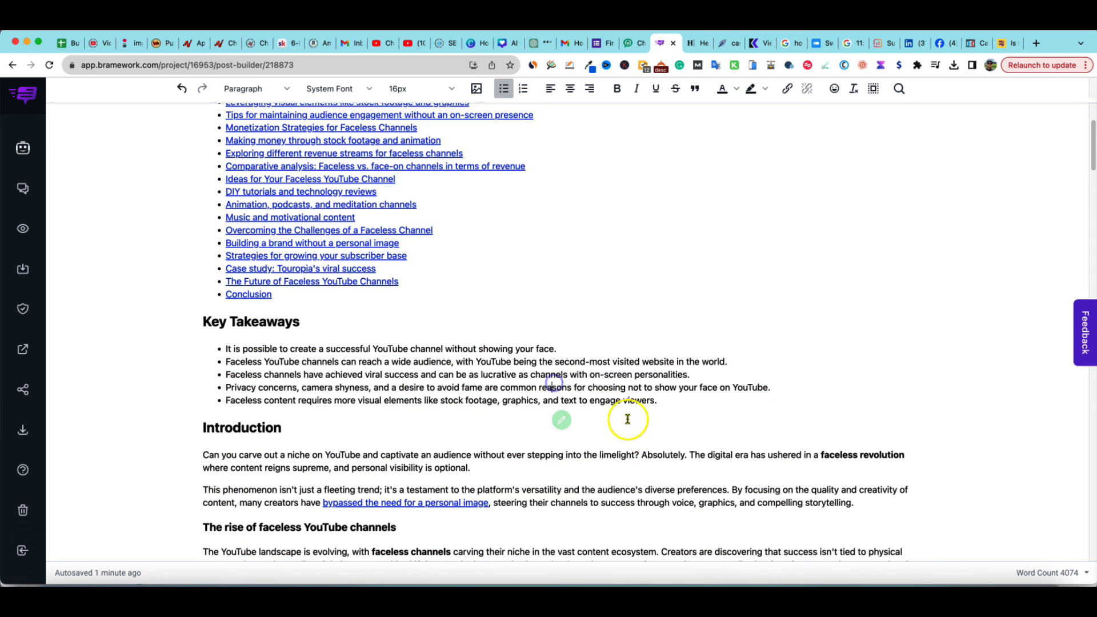
{"action": "scroll", "coordinate": [625, 420], "scroll_direction": "down", "scroll_amount": 10}
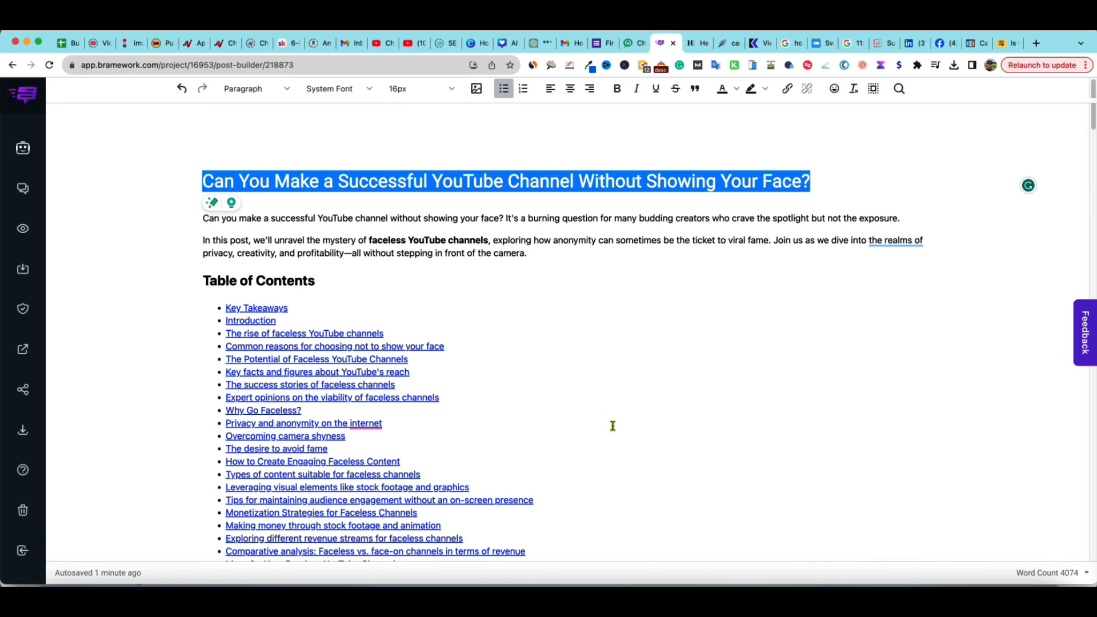
{"action": "left_click", "coordinate": [547, 233]}
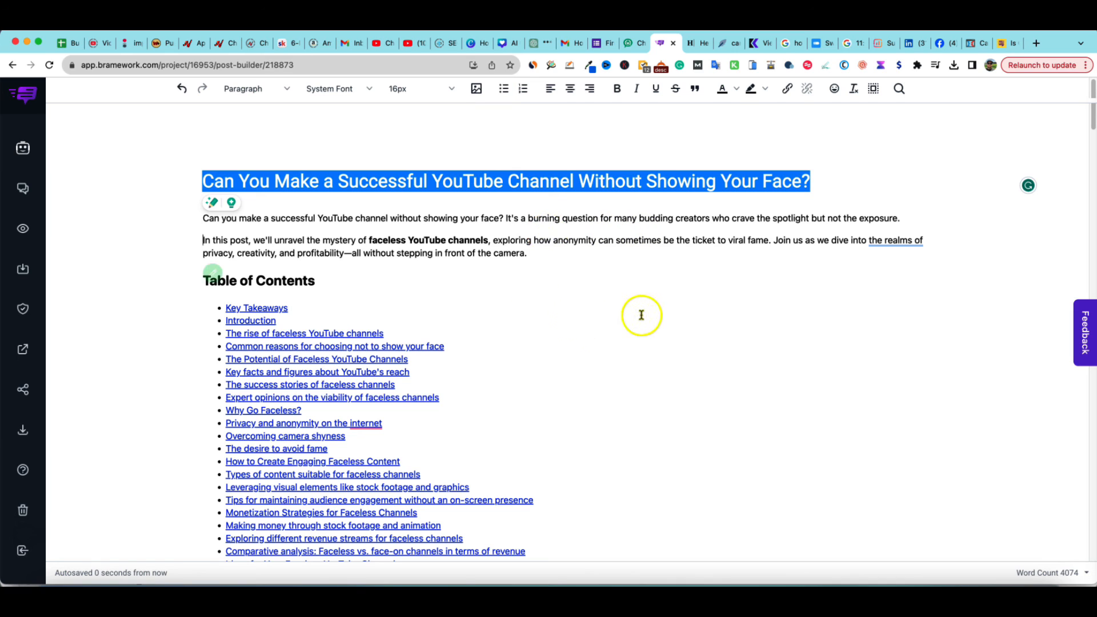